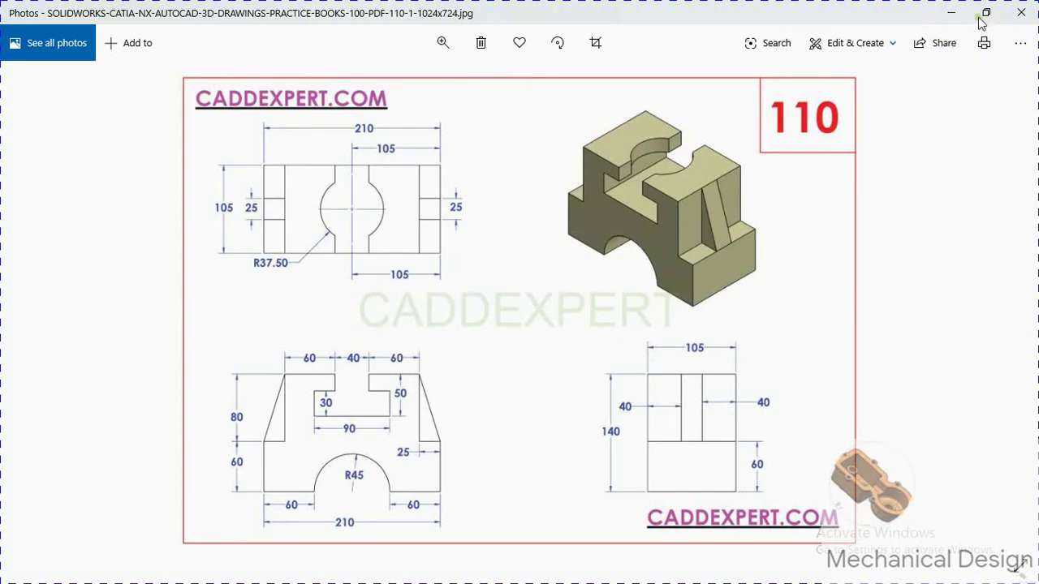
Step: Minimize the Photos window showing drawing 110 to return to Creo Parametric
{"action": "left_click", "coordinate": [953, 14]}
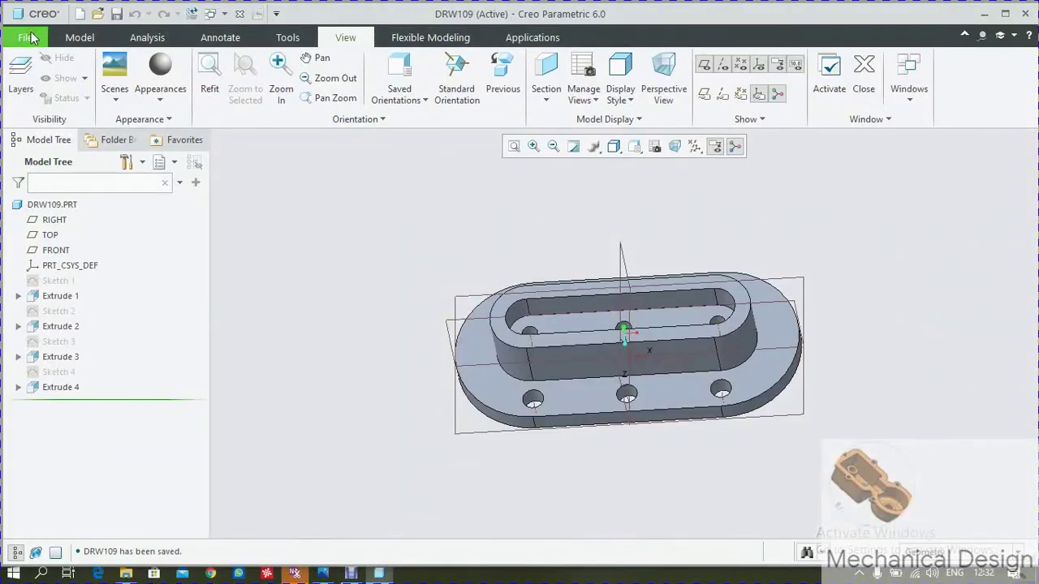
Step: Create a new solid part named DRW110 from the mmns_part_solid template, not the default
{"action": "left_click", "coordinate": [29, 38]}
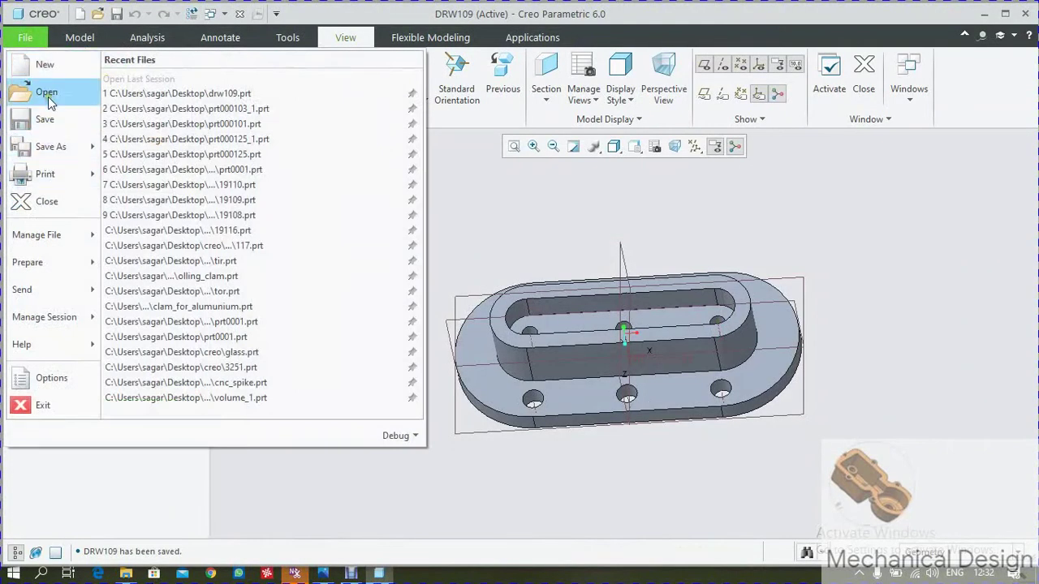
{"action": "left_click", "coordinate": [45, 72]}
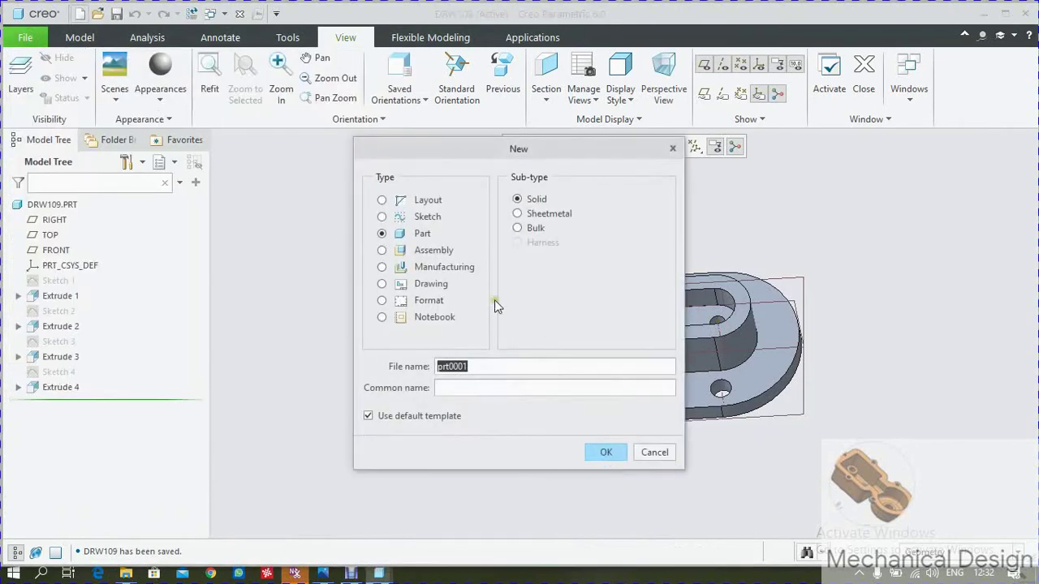
{"action": "left_click", "coordinate": [408, 235]}
{"action": "left_click", "coordinate": [375, 415]}
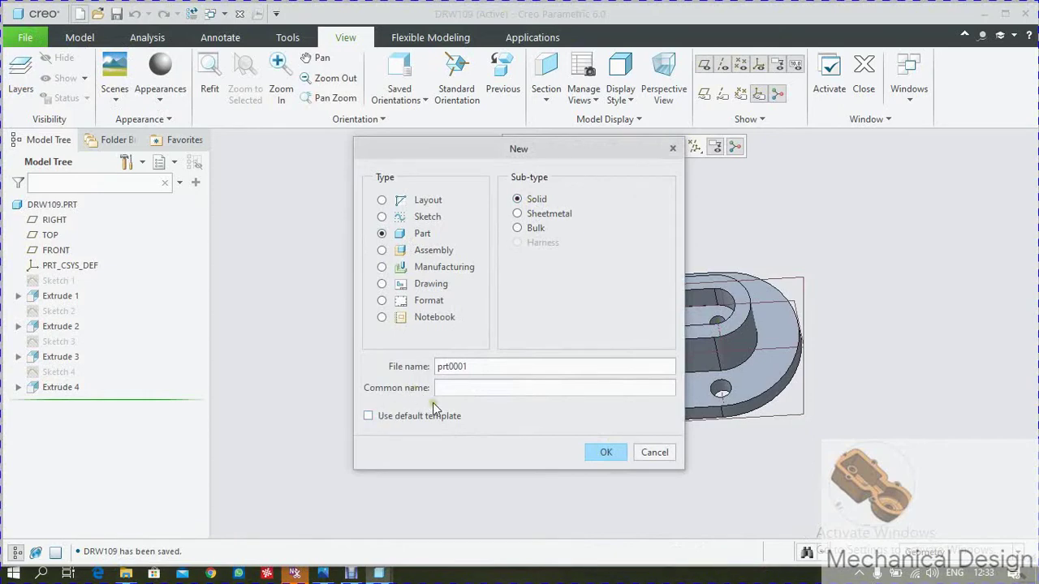
{"action": "double_click", "coordinate": [489, 365]}
{"action": "type", "text": "DRW"}
{"action": "type", "text": "110"}
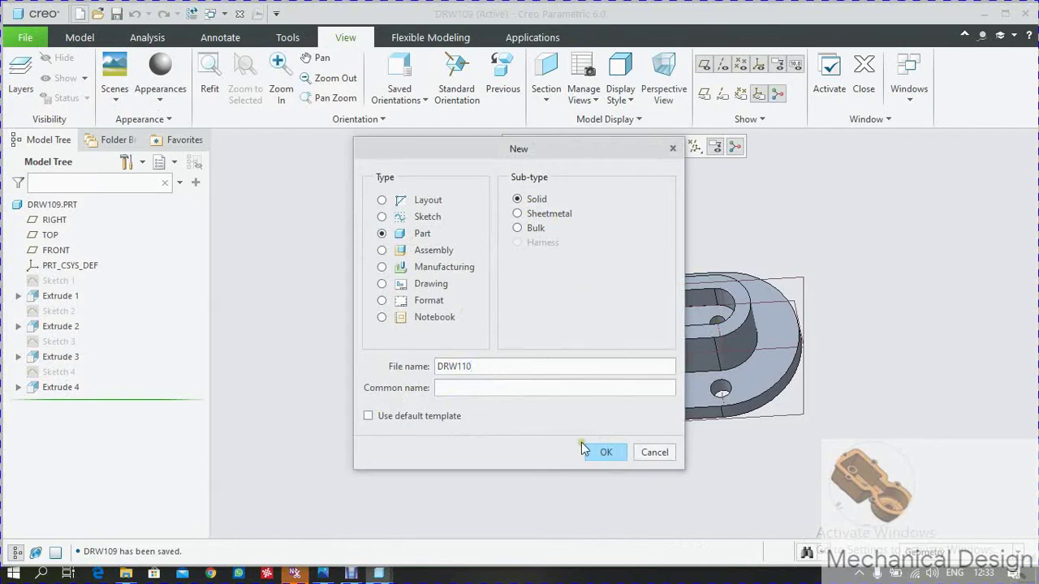
{"action": "left_click", "coordinate": [606, 455]}
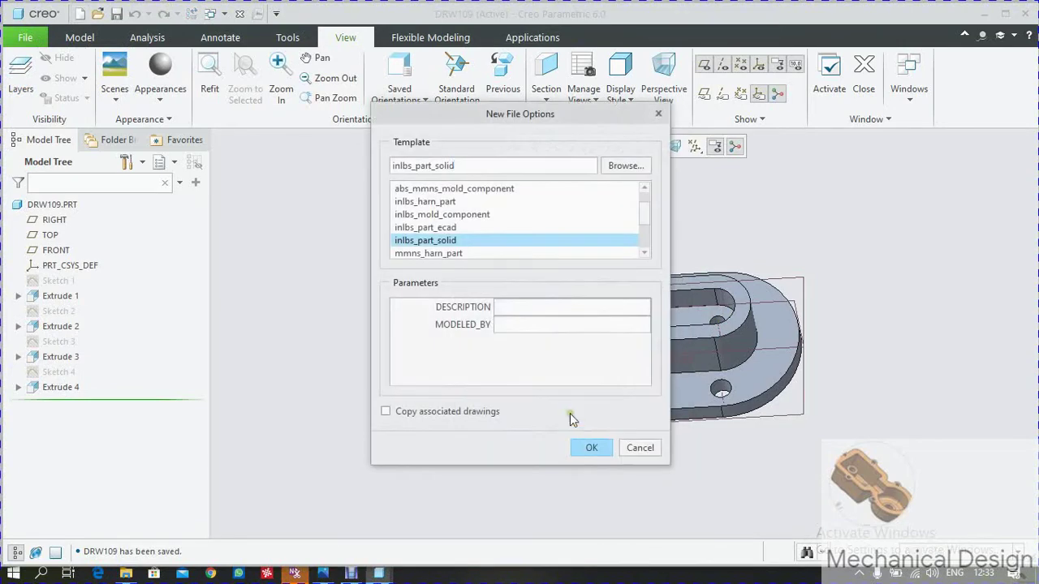
{"action": "scroll", "coordinate": [438, 247], "scroll_direction": "down", "scroll_amount": 1}
{"action": "scroll", "coordinate": [438, 247], "scroll_direction": "down", "scroll_amount": 1}
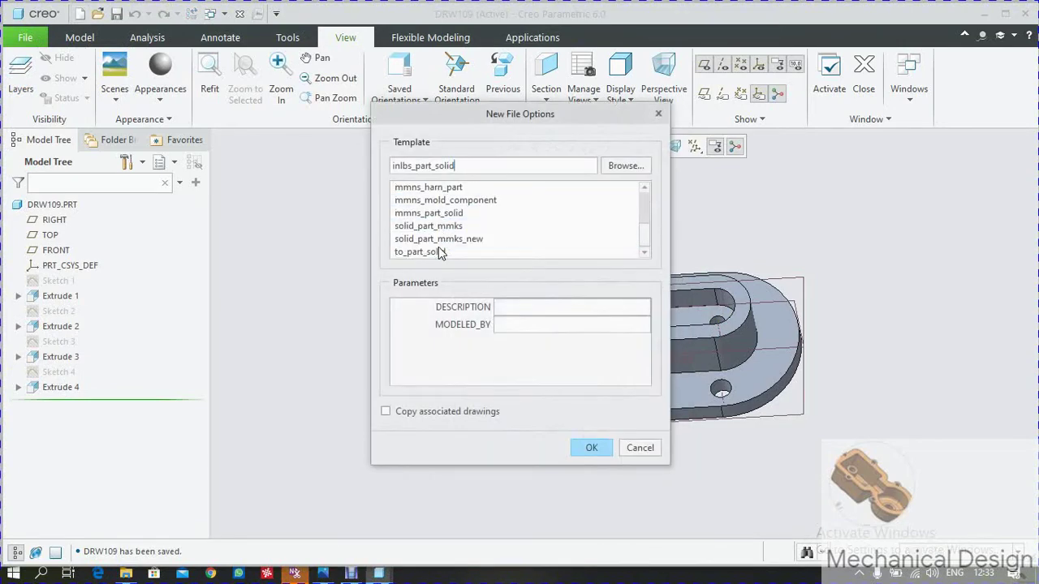
{"action": "left_click", "coordinate": [442, 212]}
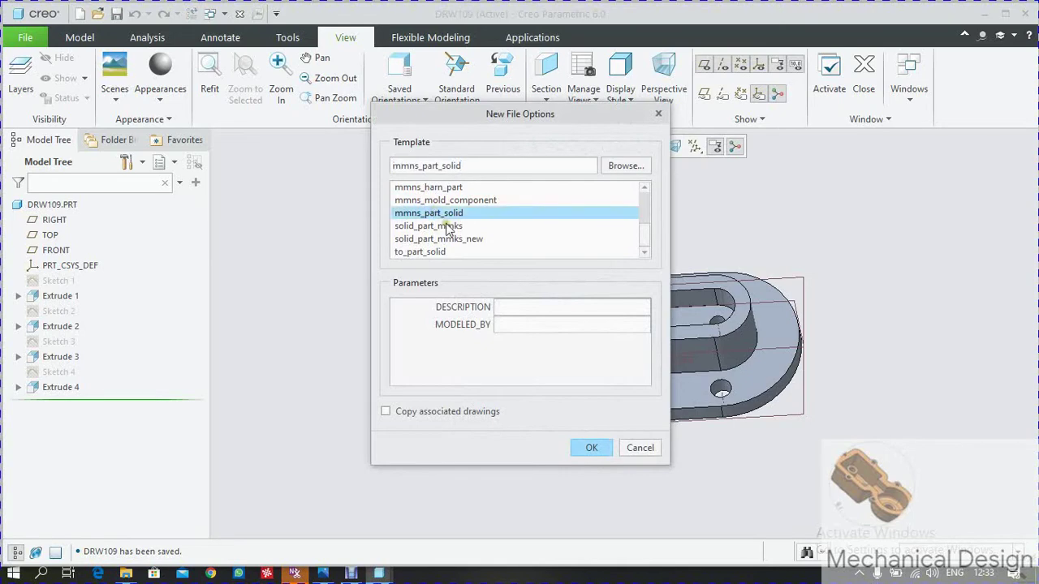
{"action": "left_click", "coordinate": [593, 451]}
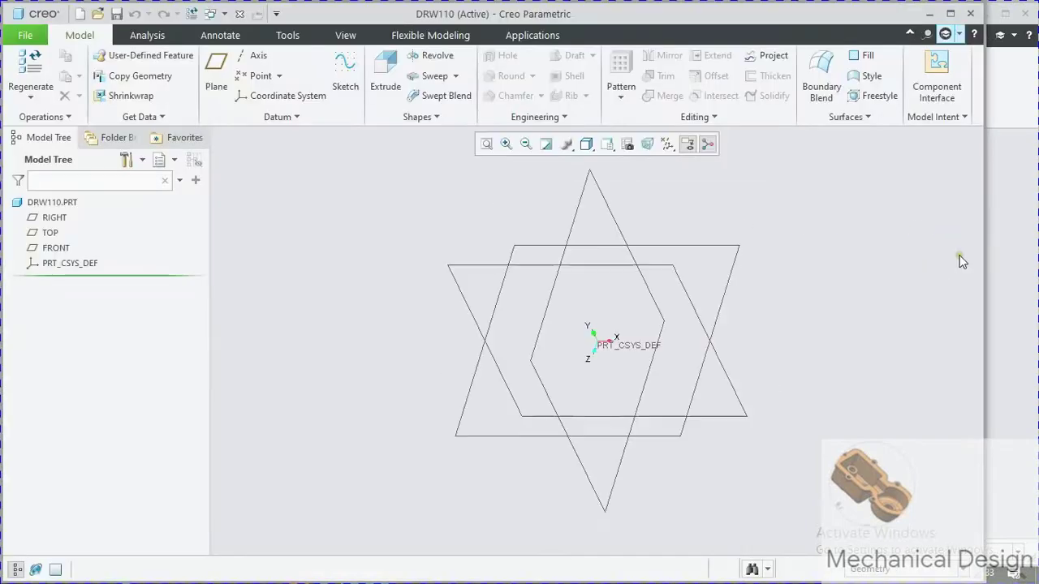
Step: Widen the window and start a sketch on the FRONT plane, viewed flat-on
{"action": "left_click_drag", "start_coordinate": [984, 241], "coordinate": [1034, 242]}
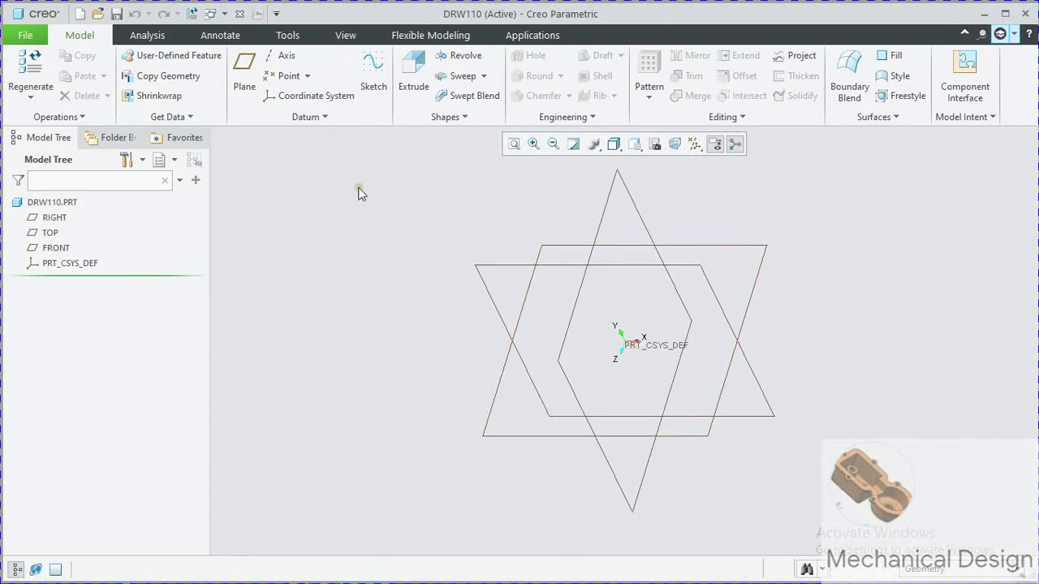
{"action": "left_click", "coordinate": [498, 266]}
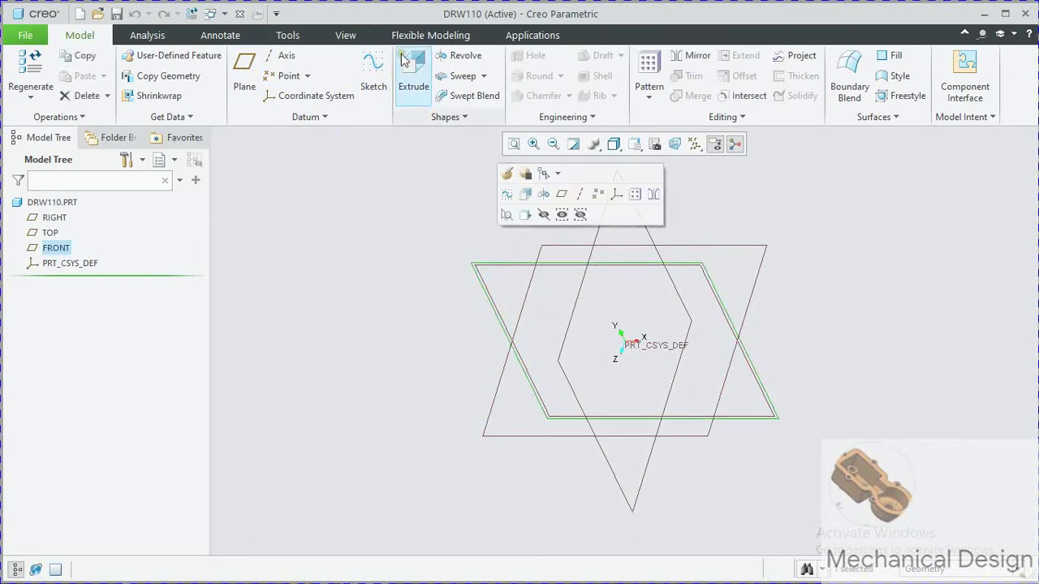
{"action": "left_click", "coordinate": [373, 70]}
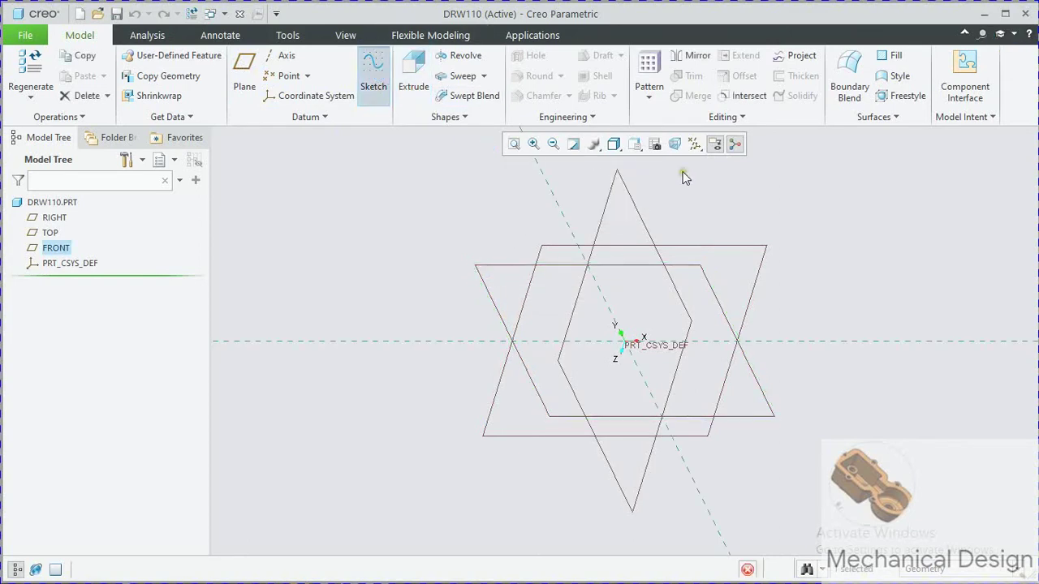
{"action": "left_click", "coordinate": [650, 147]}
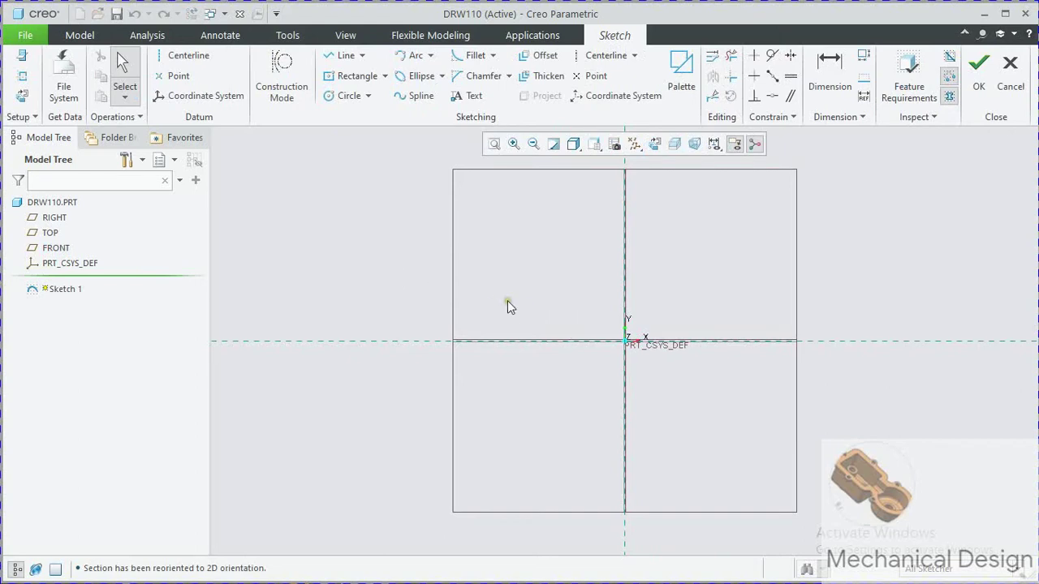
Step: Draw a circle centred on the origin and dimension its diameter to 90 mm
{"action": "left_click", "coordinate": [339, 99]}
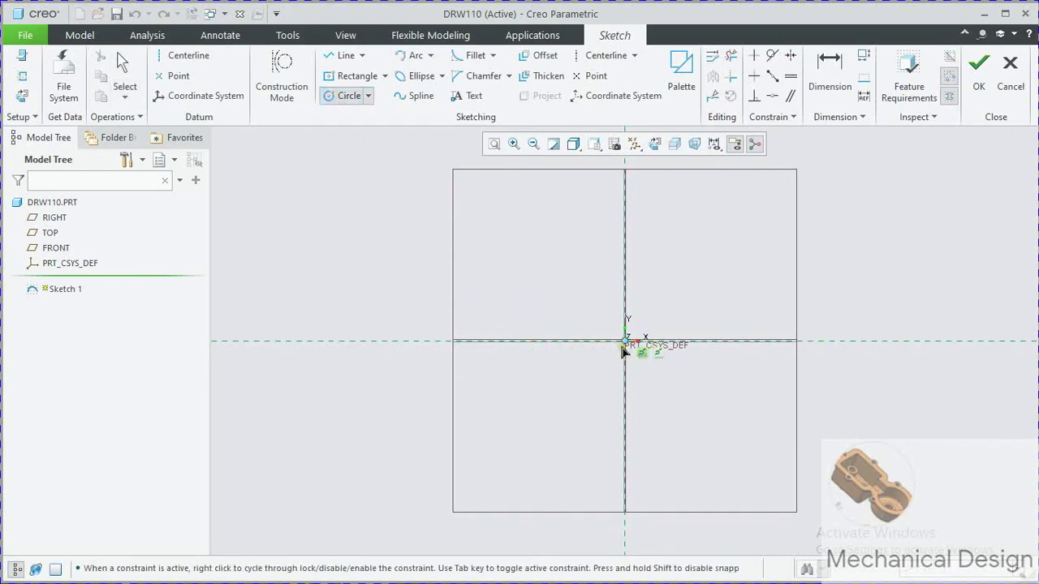
{"action": "left_click", "coordinate": [625, 341]}
{"action": "left_click", "coordinate": [621, 317]}
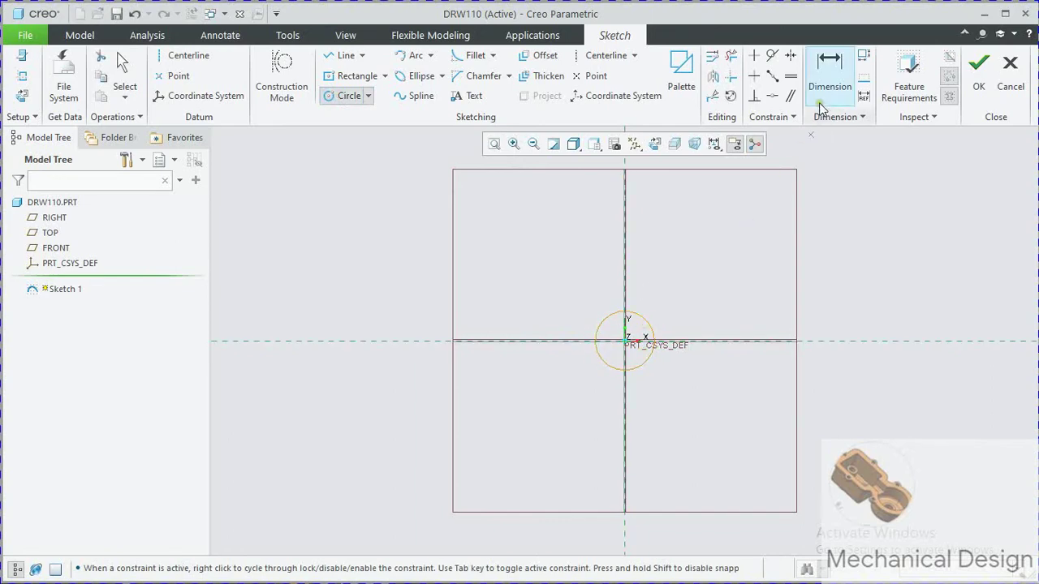
{"action": "left_click", "coordinate": [829, 73]}
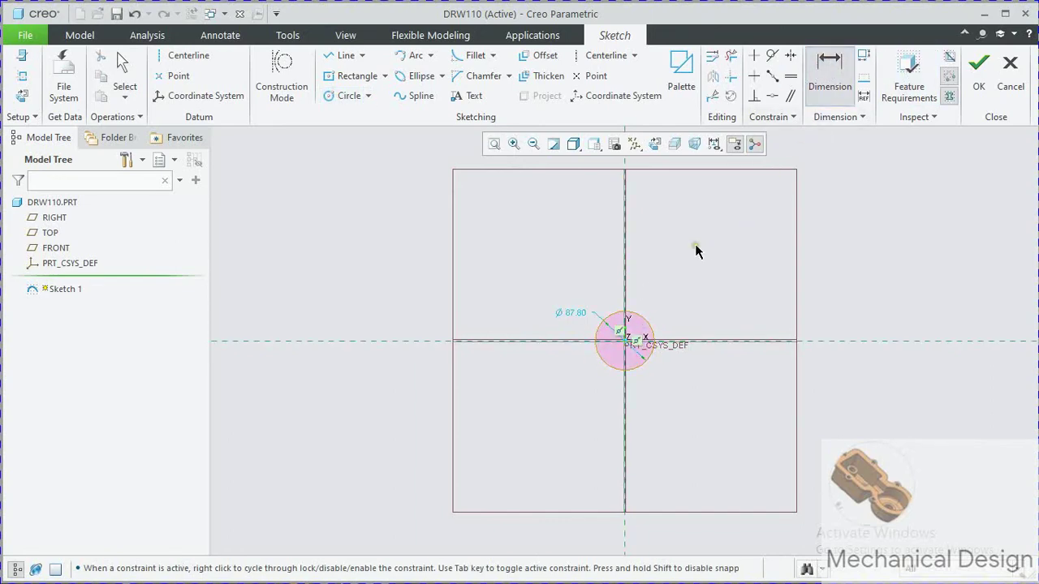
{"action": "middle_click", "coordinate": [574, 315]}
{"action": "type", "text": "45*2"}
{"action": "key", "text": "Return"}
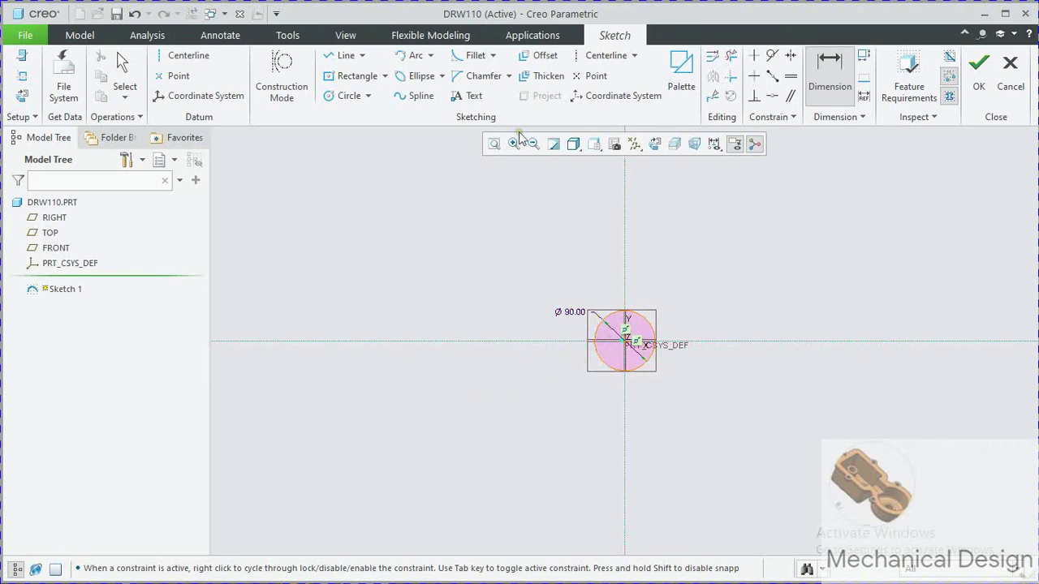
Step: Place vertical centerlines to the left and right of the circle
{"action": "left_click", "coordinate": [185, 56]}
{"action": "left_click", "coordinate": [562, 327]}
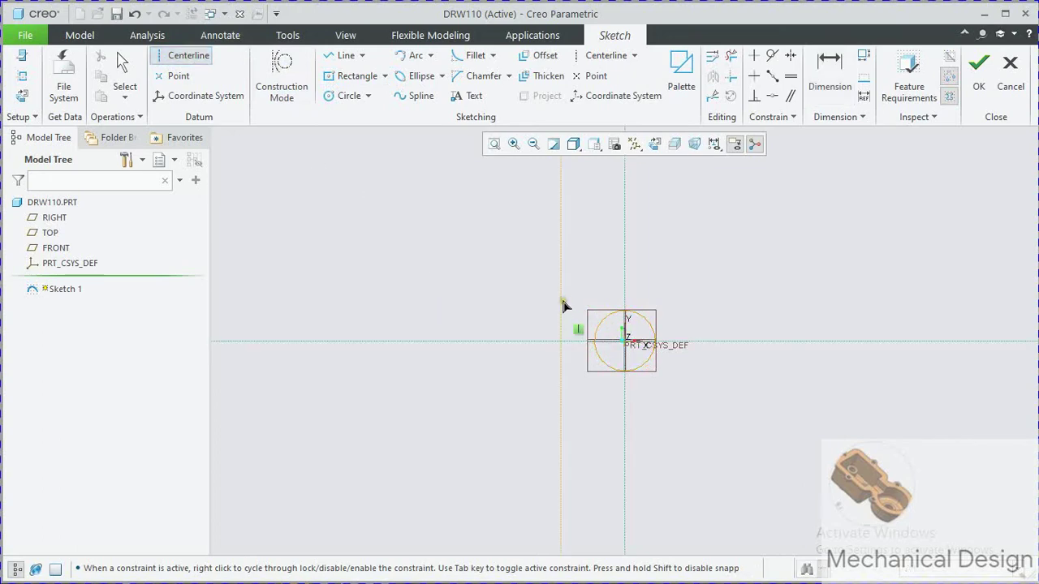
{"action": "left_click", "coordinate": [563, 306]}
{"action": "left_click", "coordinate": [682, 328]}
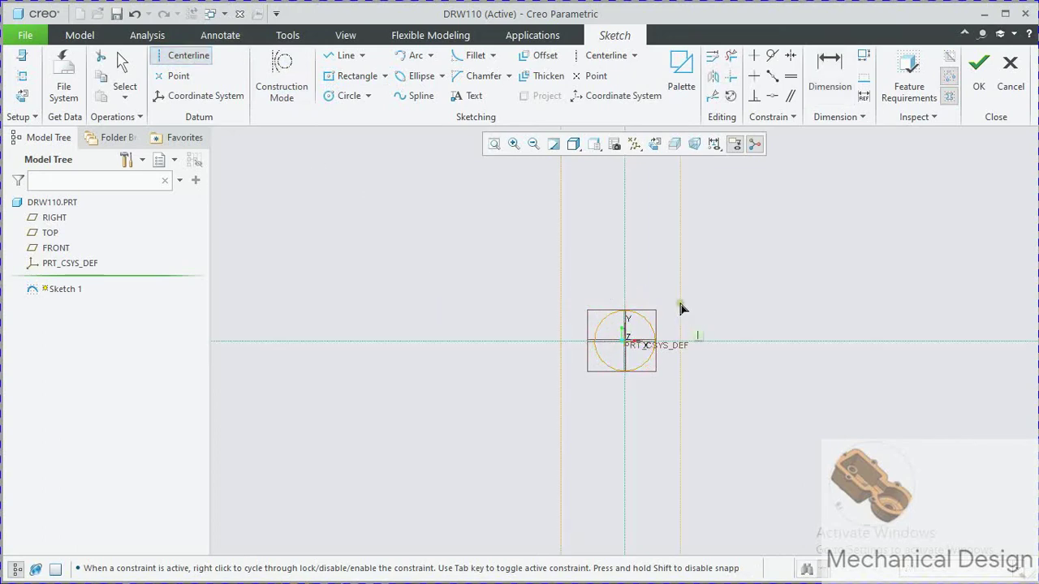
{"action": "left_click", "coordinate": [680, 306]}
Step: Add horizontal centerlines at the circle's top and higher up, plus more vertical centerlines near centre
{"action": "left_click", "coordinate": [490, 312]}
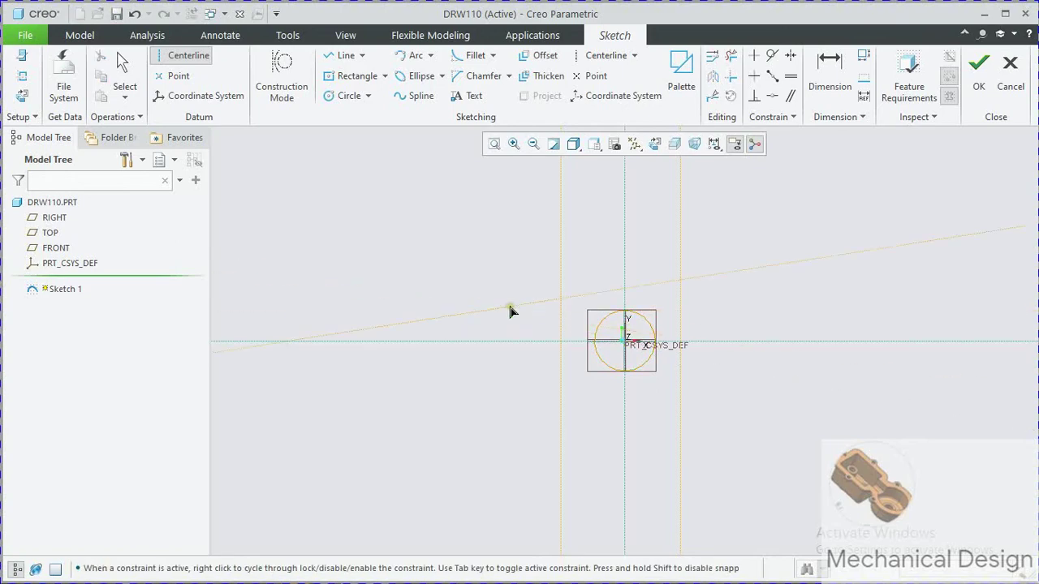
{"action": "left_click", "coordinate": [561, 311]}
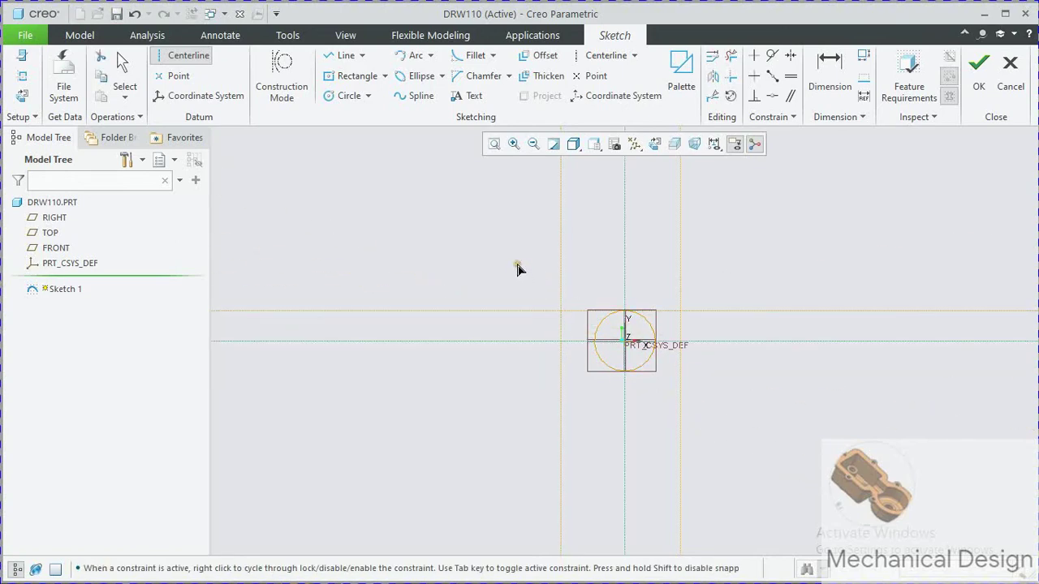
{"action": "left_click", "coordinate": [517, 265]}
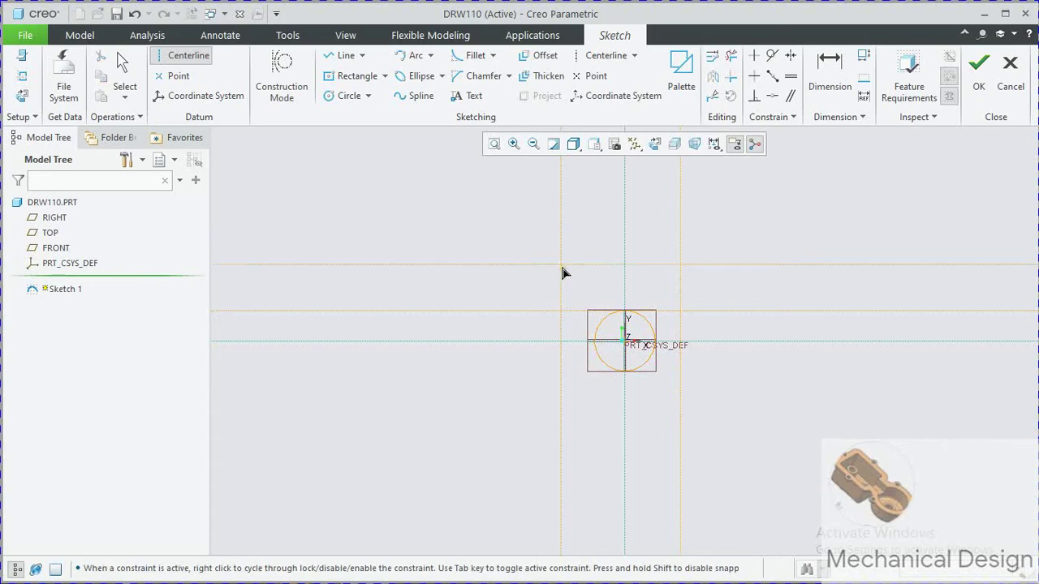
{"action": "left_click", "coordinate": [607, 266]}
{"action": "left_click", "coordinate": [646, 243]}
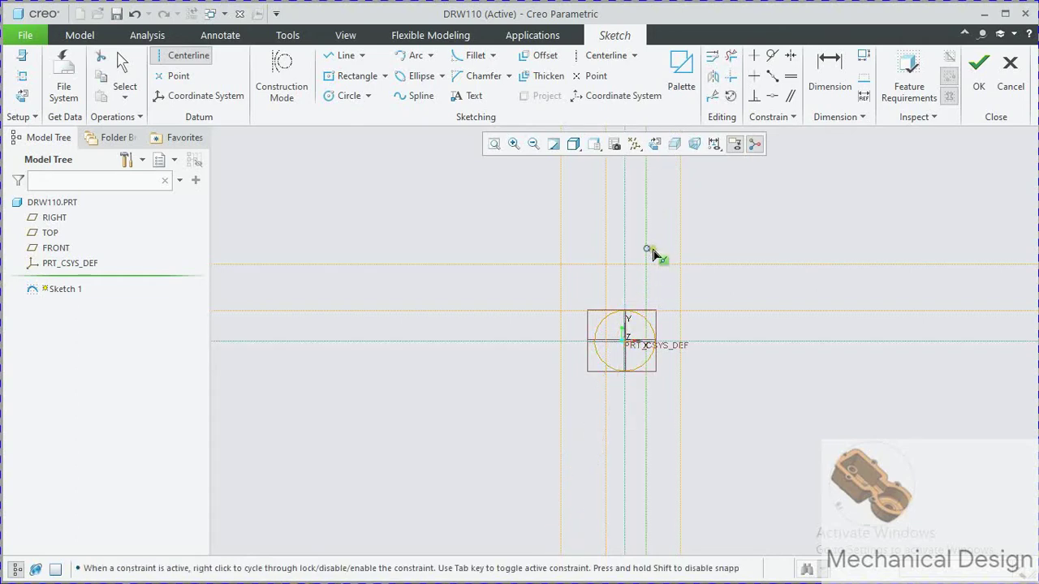
{"action": "left_click", "coordinate": [658, 317]}
{"action": "left_click", "coordinate": [591, 281]}
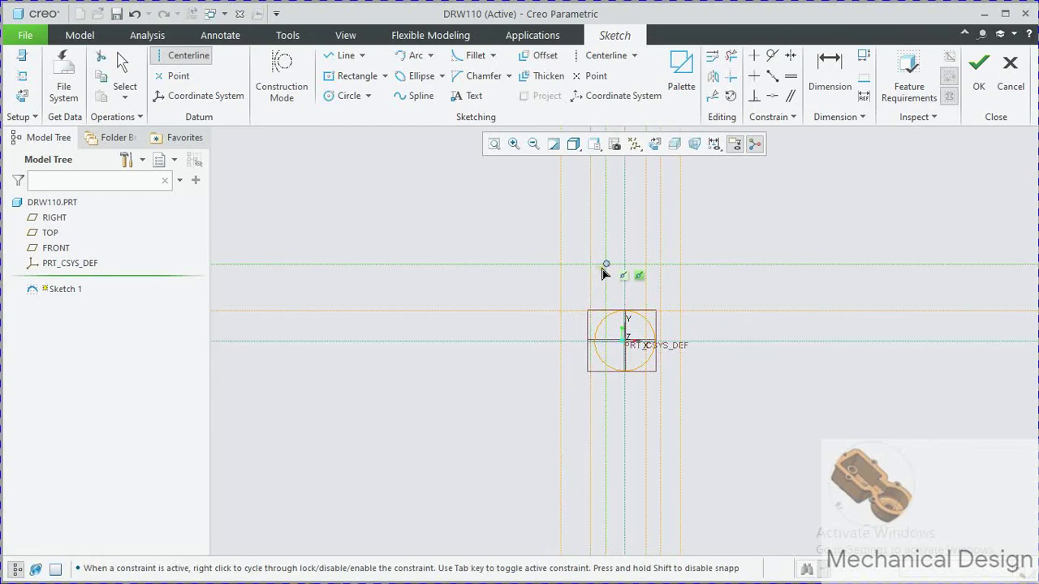
{"action": "left_click", "coordinate": [603, 273]}
{"action": "scroll", "coordinate": [536, 388], "scroll_direction": "down", "scroll_amount": 4}
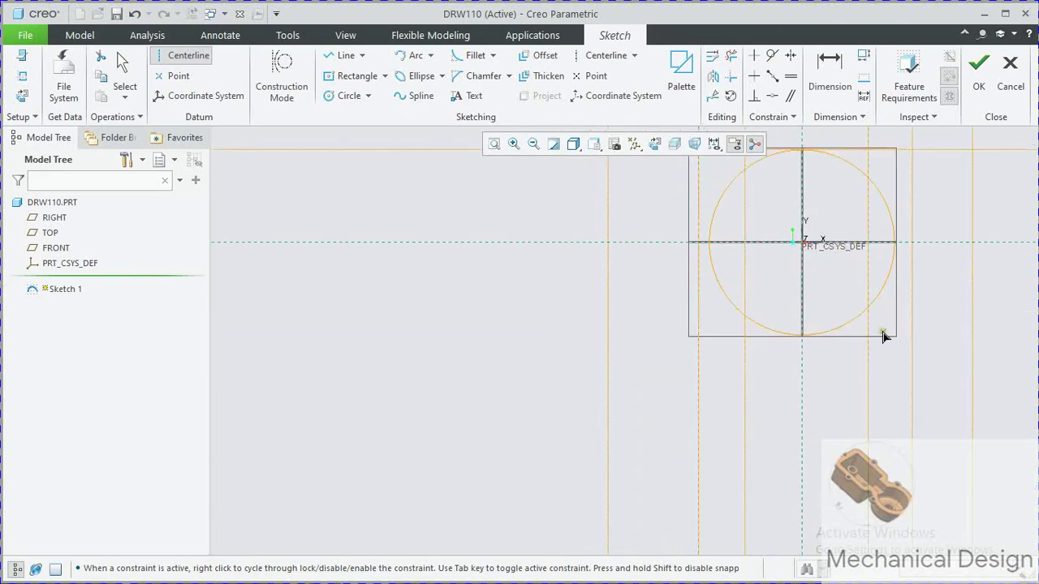
{"action": "scroll", "coordinate": [885, 336], "scroll_direction": "up", "scroll_amount": 1}
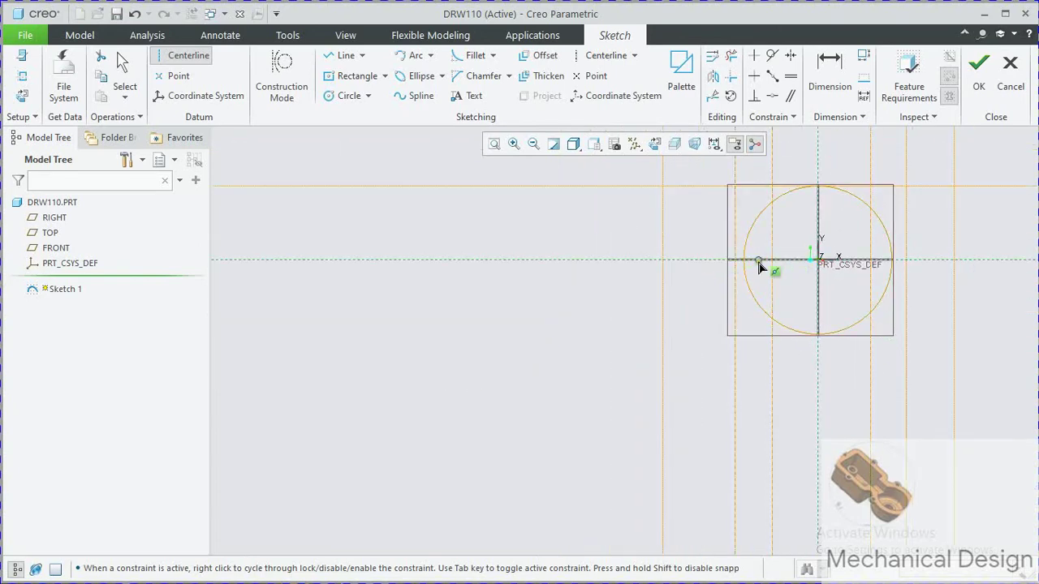
Step: Set the two inner offset dimensions either side of centre to 20
{"action": "left_click", "coordinate": [829, 73]}
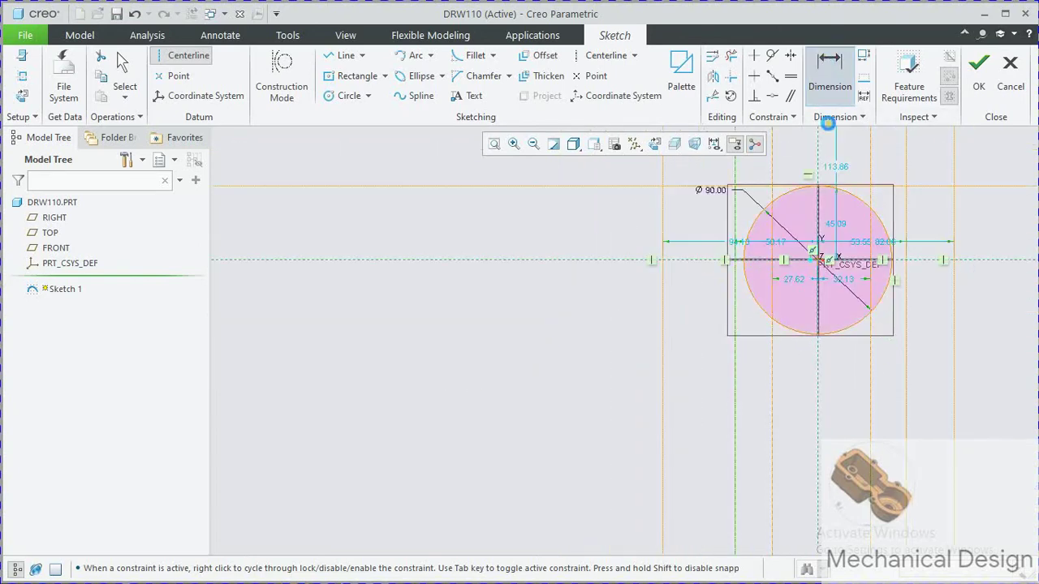
{"action": "double_click", "coordinate": [795, 282]}
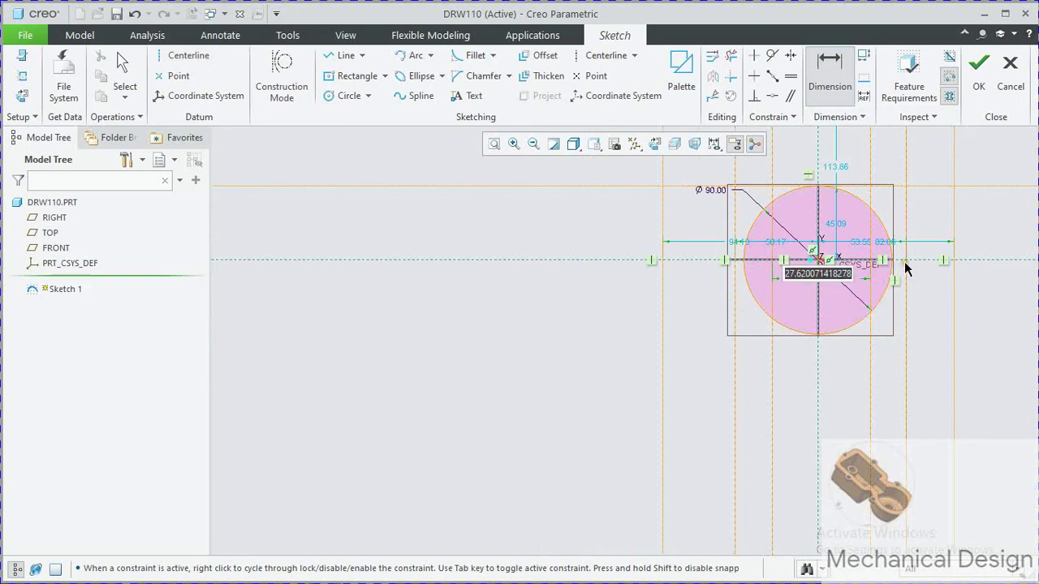
{"action": "type", "text": "20"}
{"action": "key", "text": "Return"}
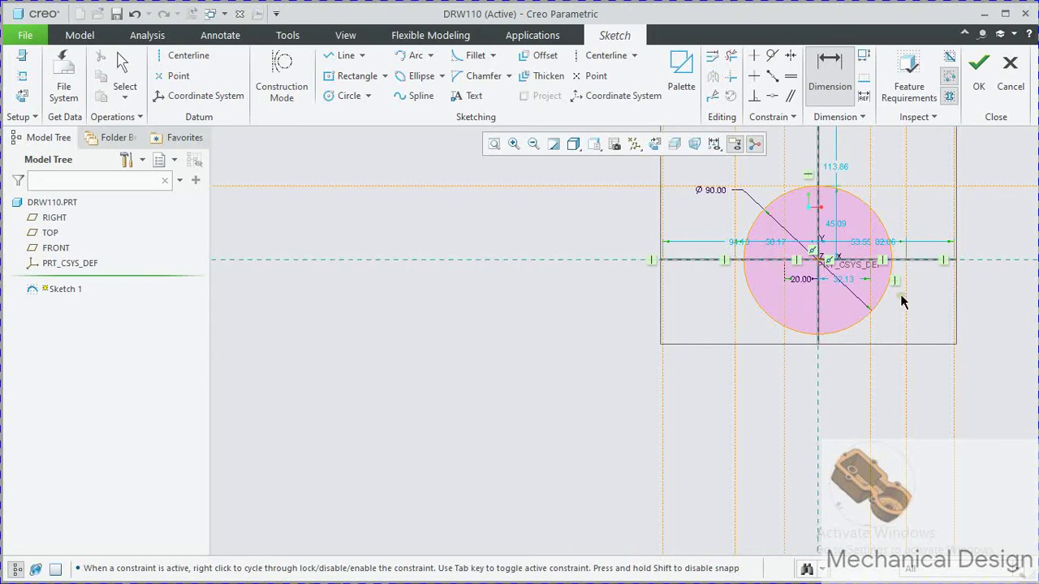
{"action": "double_click", "coordinate": [847, 280]}
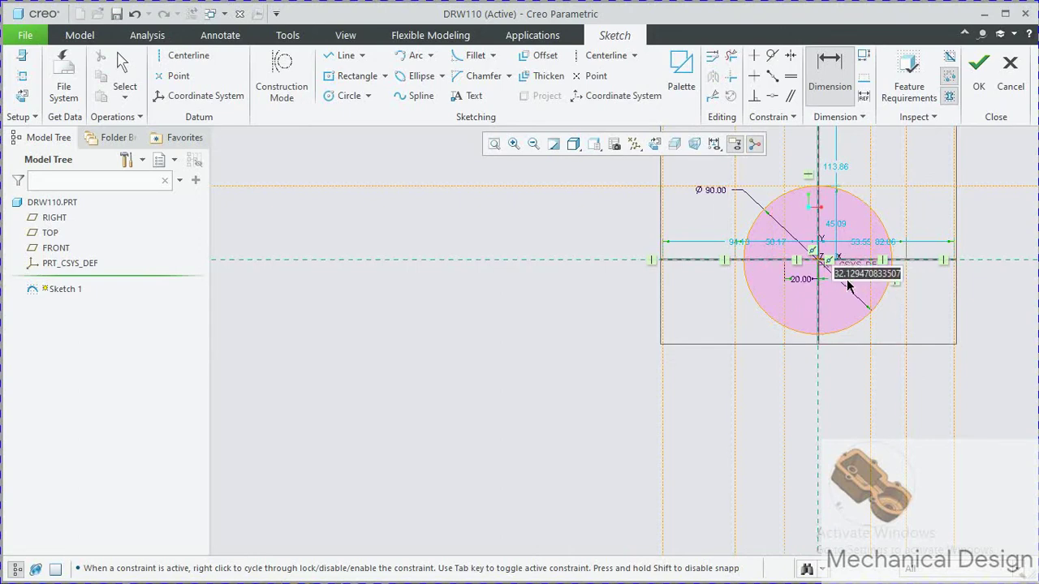
{"action": "type", "text": "20"}
{"action": "key", "text": "Return"}
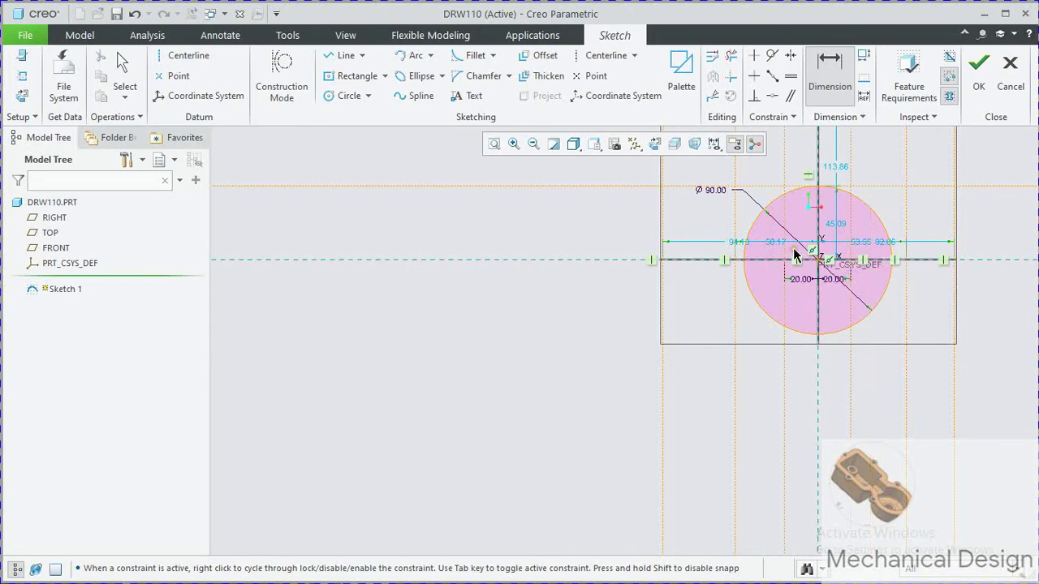
Step: Set the next offset dimensions on left and right to 45
{"action": "scroll", "coordinate": [758, 241], "scroll_direction": "up", "scroll_amount": 2}
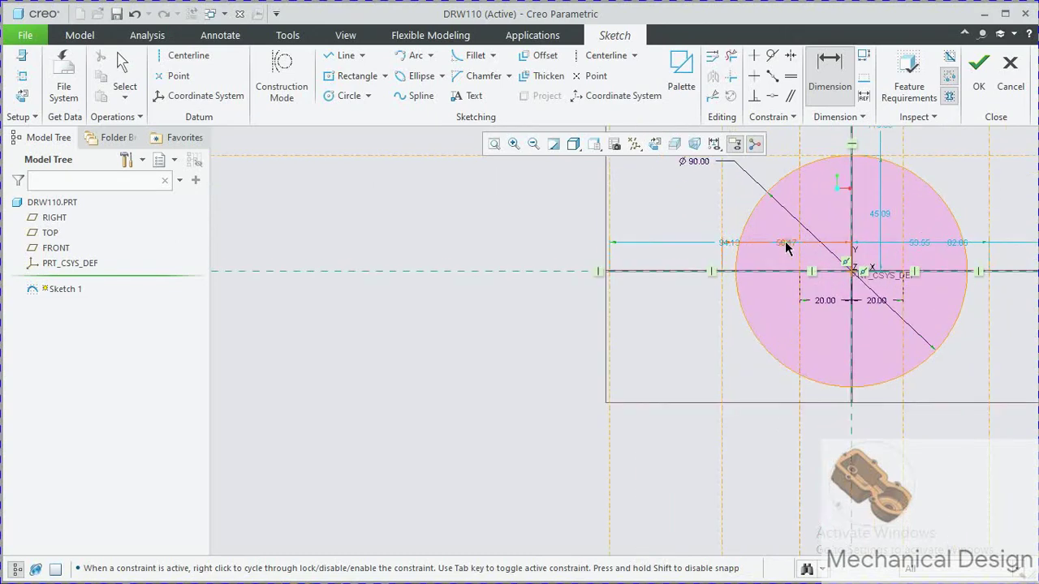
{"action": "double_click", "coordinate": [781, 244]}
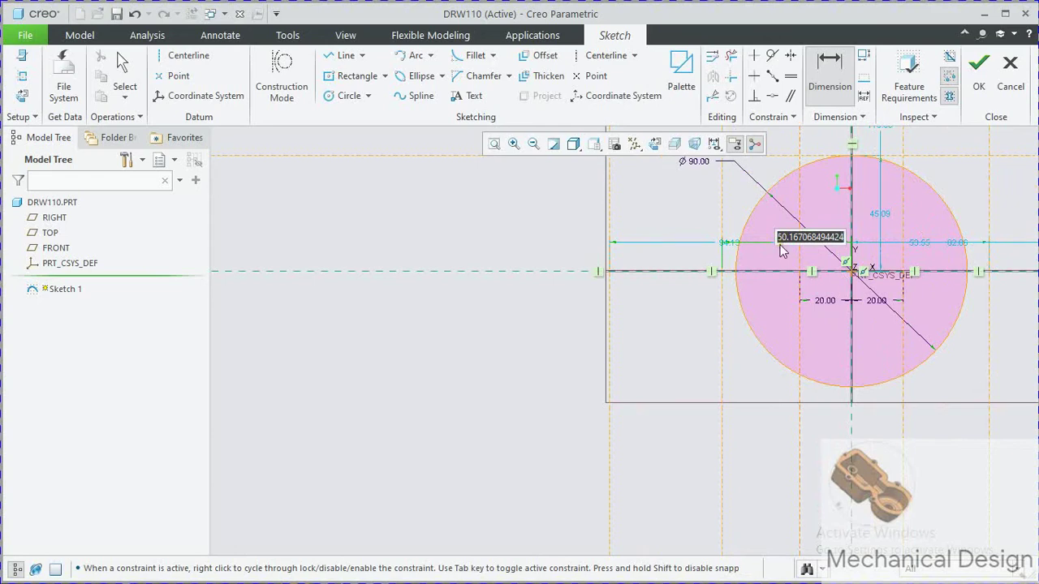
{"action": "type", "text": "45"}
{"action": "key", "text": "Return"}
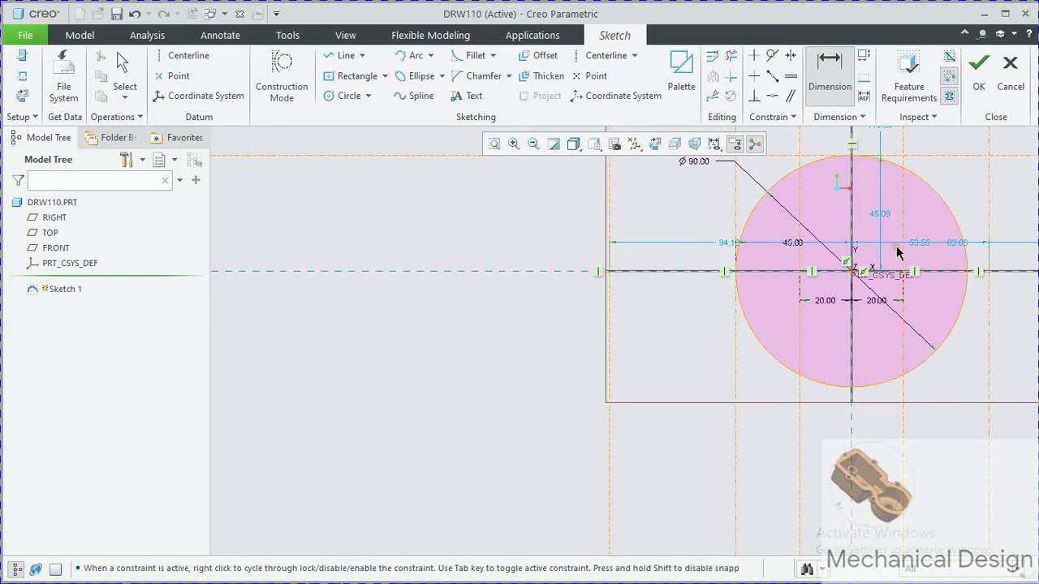
{"action": "scroll", "coordinate": [890, 246], "scroll_direction": "up", "scroll_amount": 3}
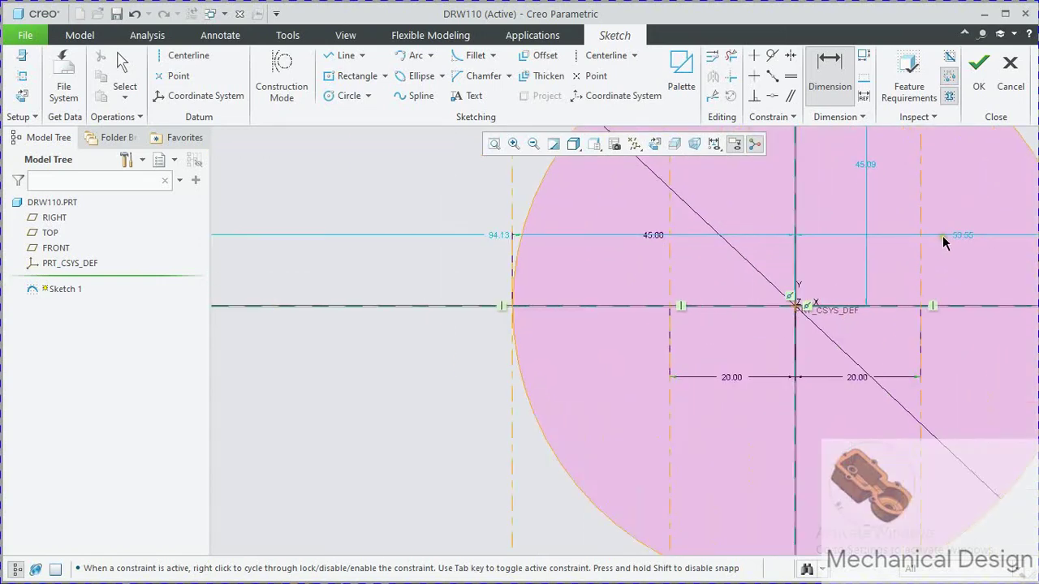
{"action": "double_click", "coordinate": [963, 236]}
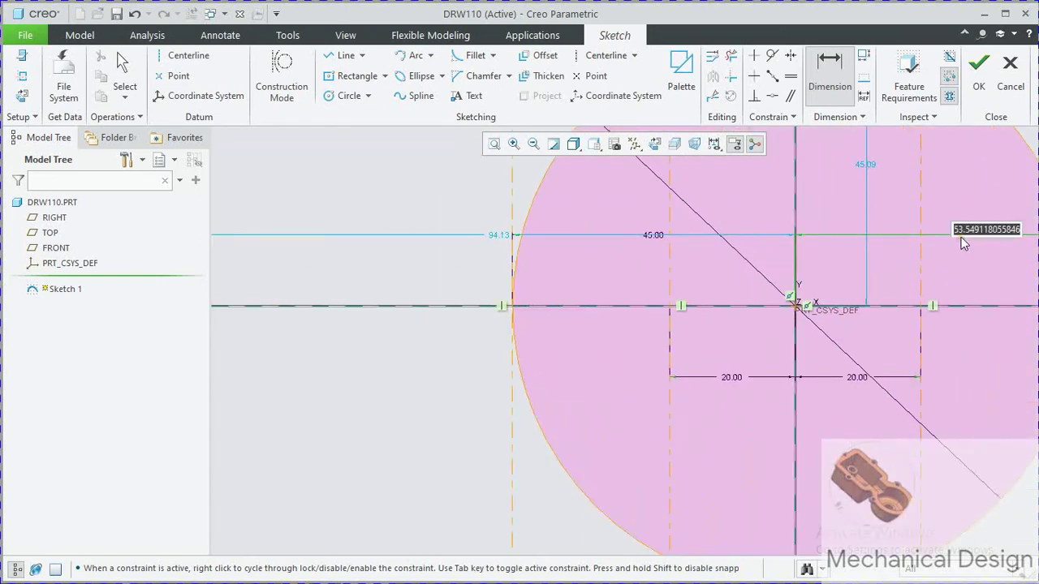
{"action": "type", "text": "45"}
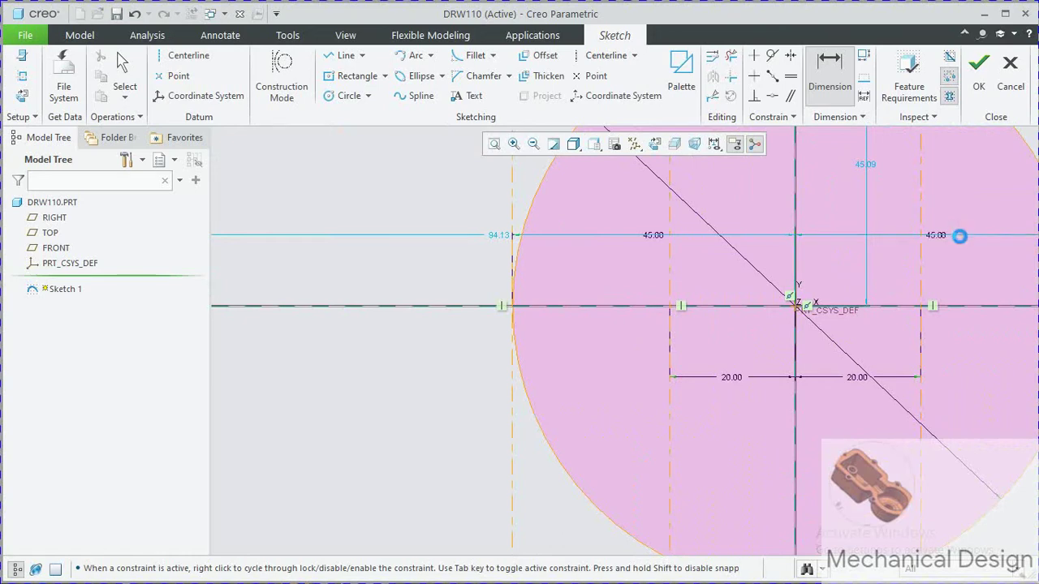
Step: Set the left and right outer span dimensions to 105
{"action": "scroll", "coordinate": [949, 254], "scroll_direction": "down", "scroll_amount": 1}
{"action": "scroll", "coordinate": [947, 255], "scroll_direction": "down", "scroll_amount": 1}
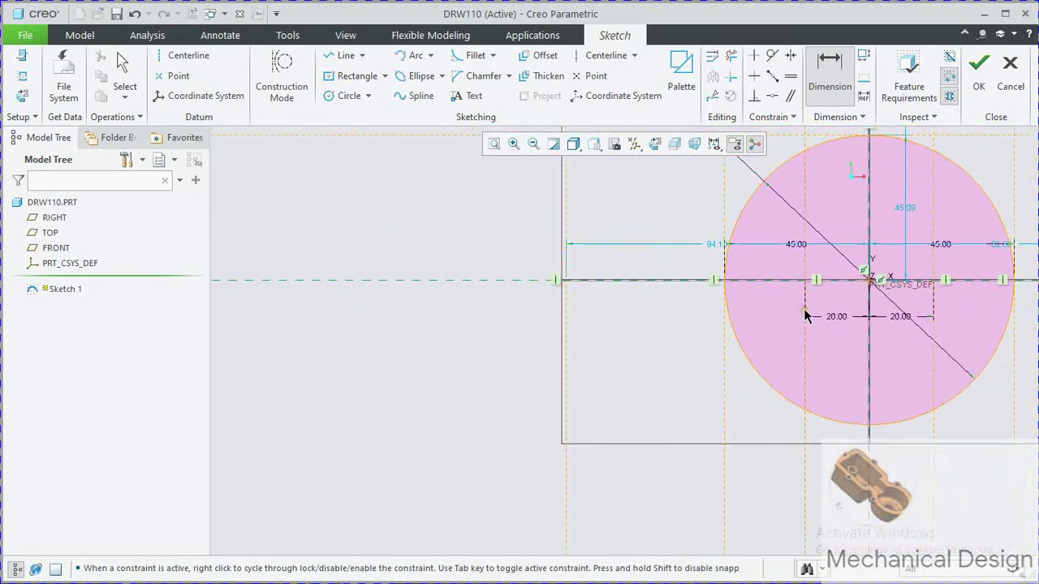
{"action": "scroll", "coordinate": [748, 315], "scroll_direction": "down", "scroll_amount": 1}
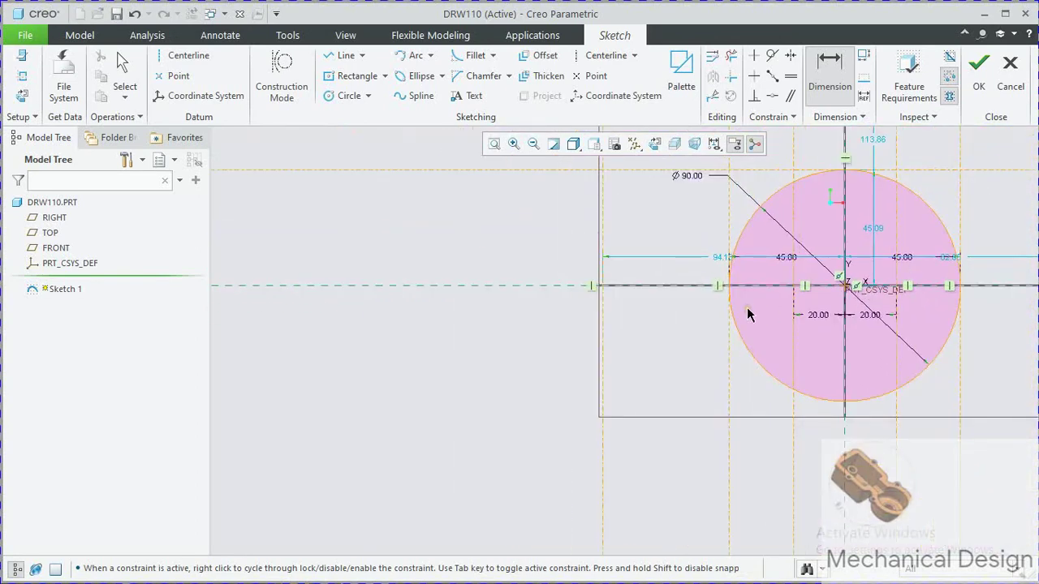
{"action": "double_click", "coordinate": [723, 258]}
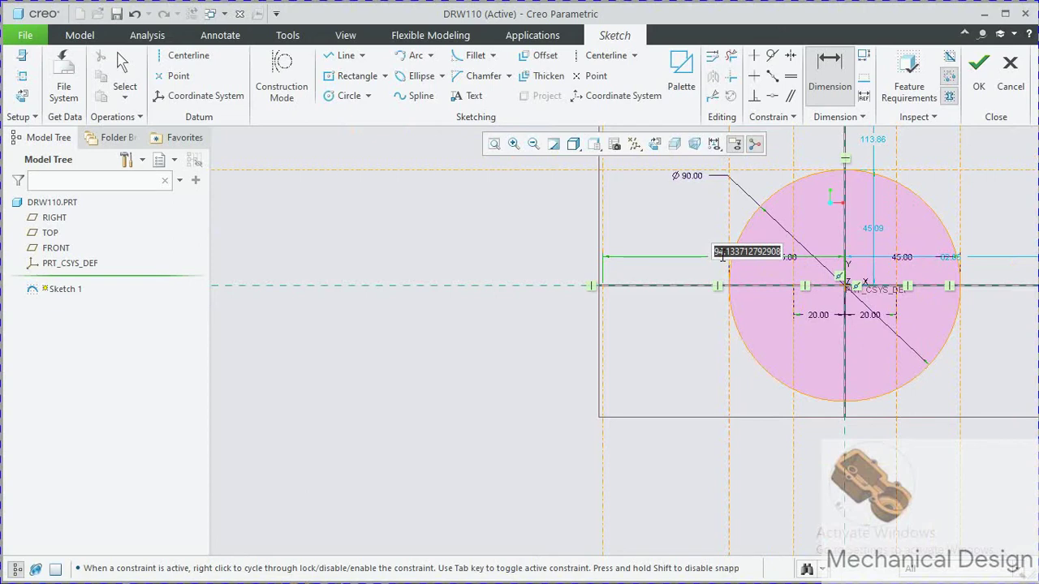
{"action": "type", "text": "6"}
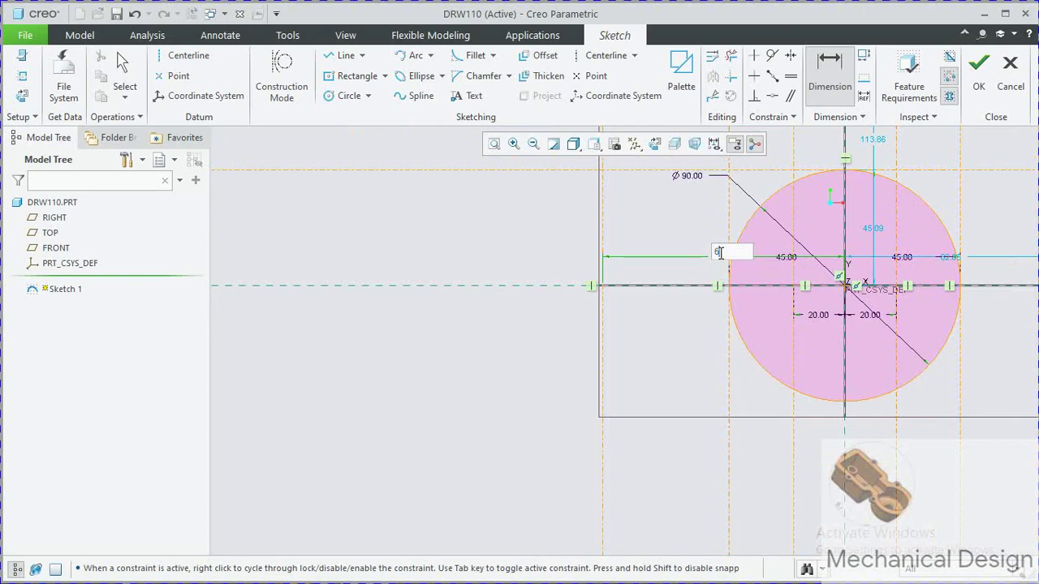
{"action": "type", "text": "5"}
{"action": "middle_click", "coordinate": [587, 316]}
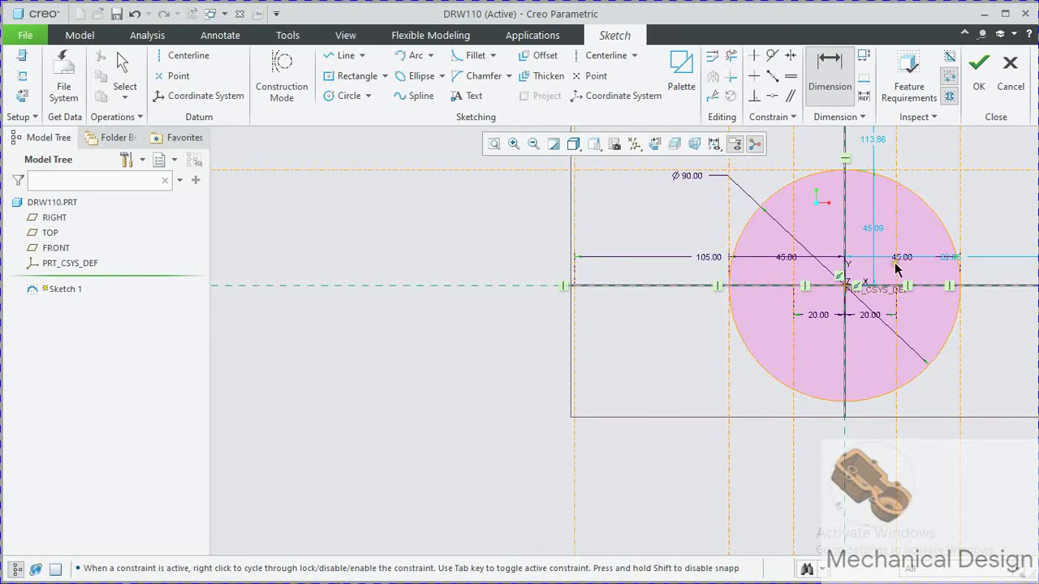
{"action": "double_click", "coordinate": [950, 256]}
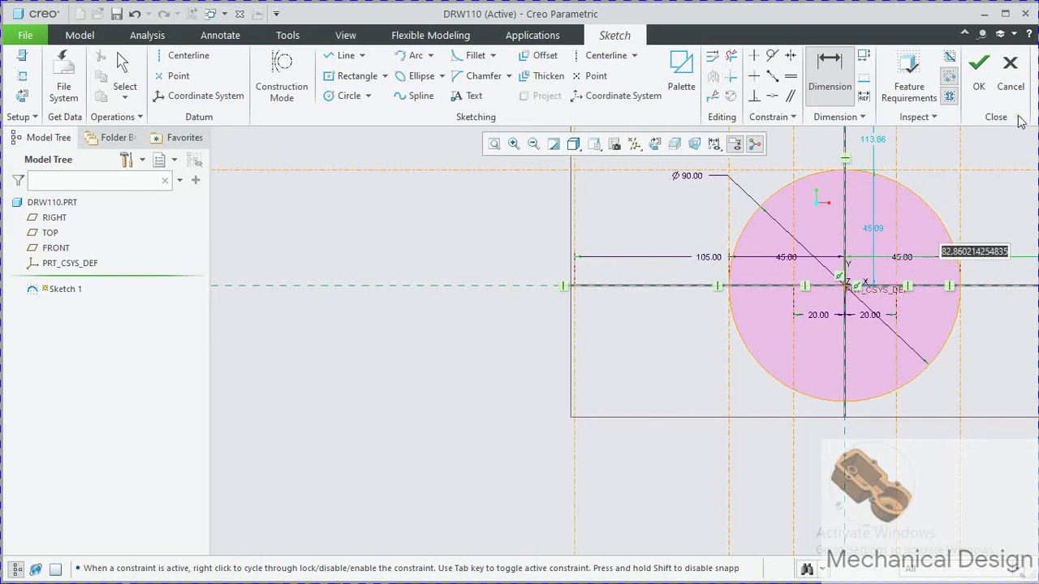
{"action": "type", "text": "45."}
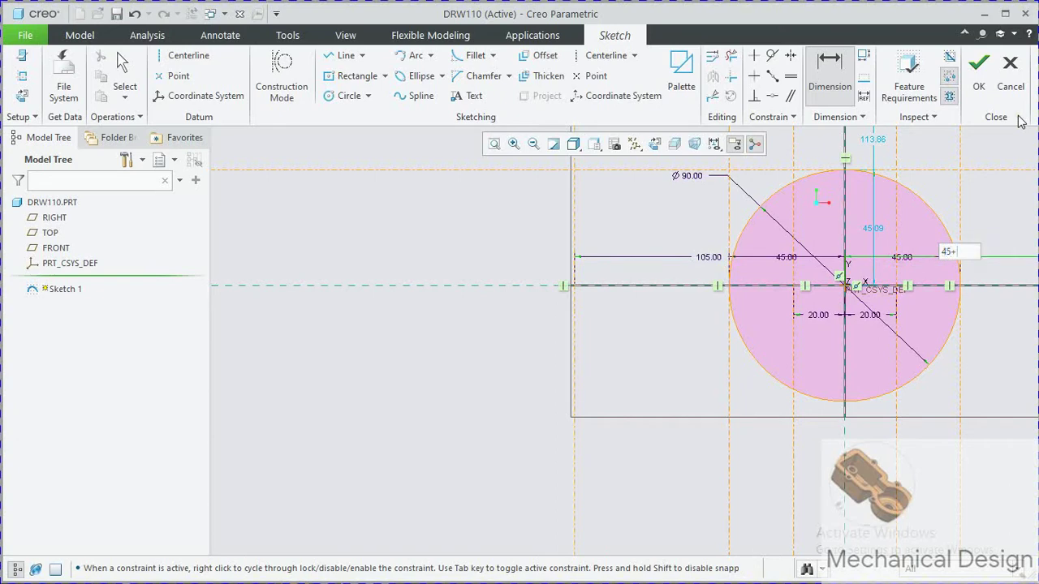
{"action": "type", "text": "0"}
{"action": "key", "text": "Return"}
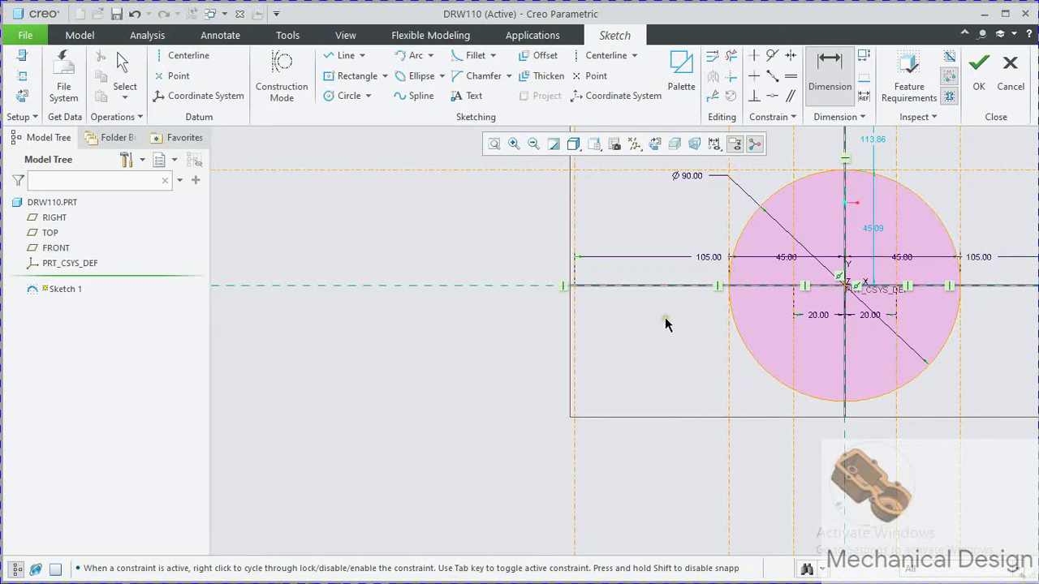
Step: Add a vertical 60 mm step-height dimension
{"action": "scroll", "coordinate": [664, 322], "scroll_direction": "up", "scroll_amount": 2}
{"action": "scroll", "coordinate": [816, 326], "scroll_direction": "up", "scroll_amount": 1}
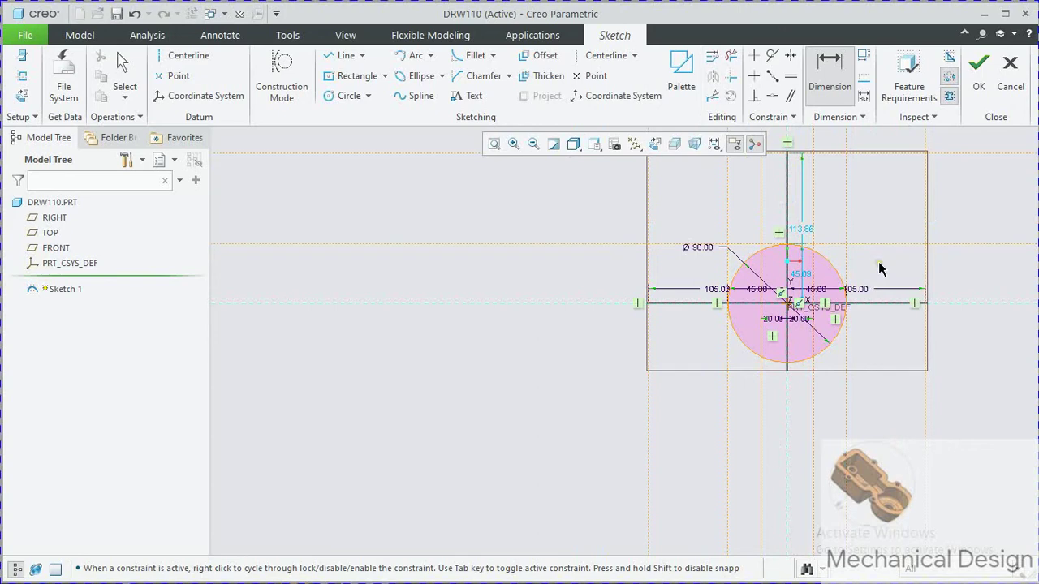
{"action": "scroll", "coordinate": [878, 261], "scroll_direction": "down", "scroll_amount": 1}
{"action": "scroll", "coordinate": [888, 251], "scroll_direction": "up", "scroll_amount": 1}
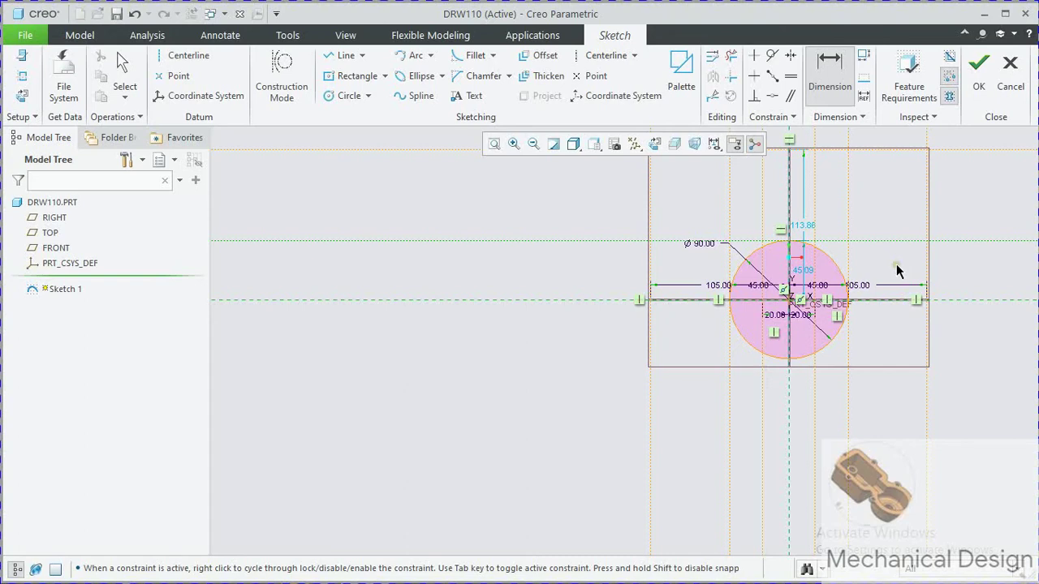
{"action": "middle_click", "coordinate": [897, 264]}
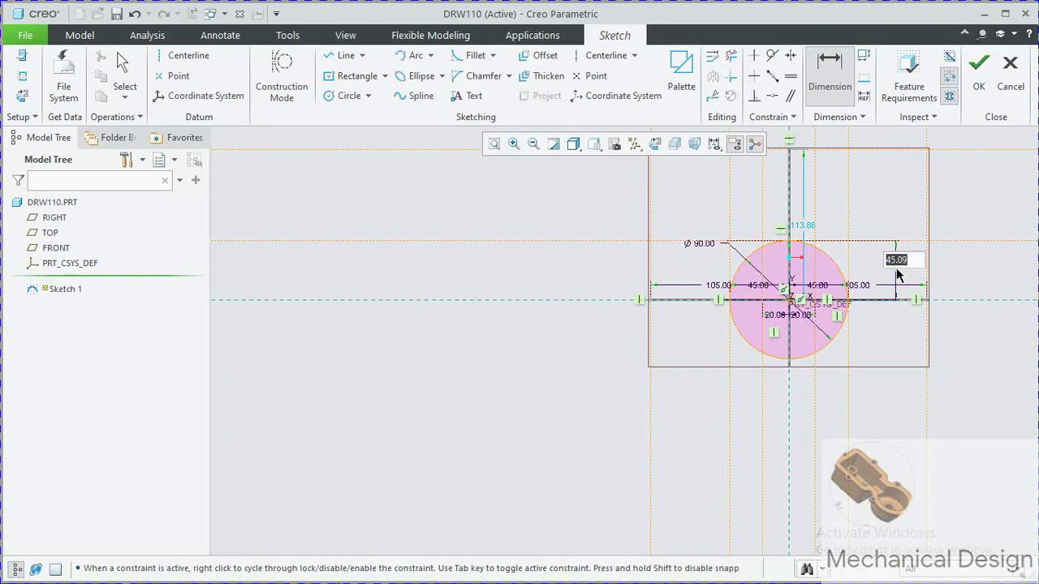
{"action": "type", "text": "60"}
{"action": "key", "text": "Return"}
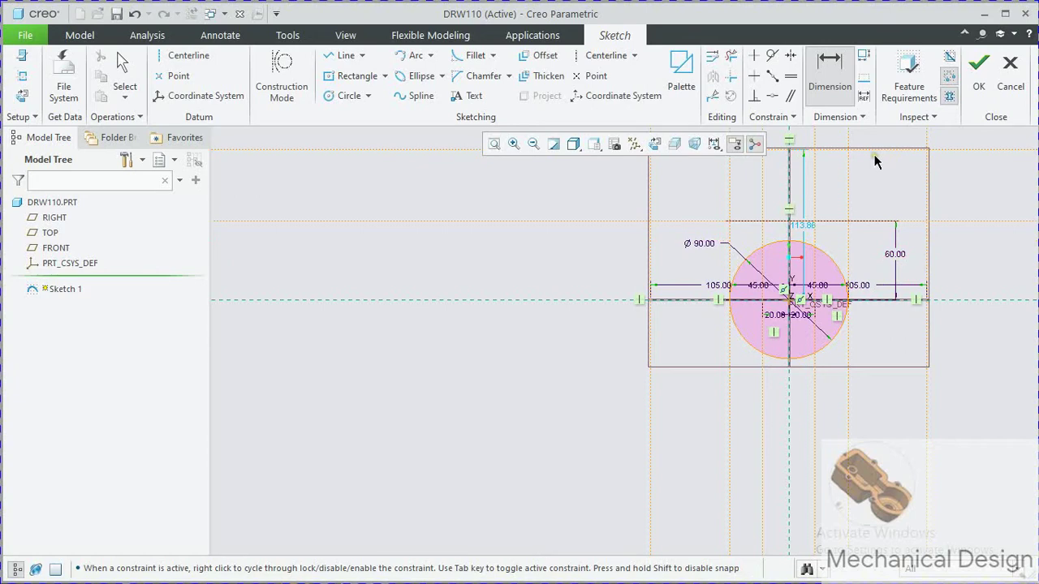
Step: Change the overall height dimension to 140
{"action": "scroll", "coordinate": [876, 162], "scroll_direction": "up", "scroll_amount": 1}
{"action": "scroll", "coordinate": [880, 341], "scroll_direction": "up", "scroll_amount": 2}
{"action": "scroll", "coordinate": [858, 294], "scroll_direction": "down", "scroll_amount": 1}
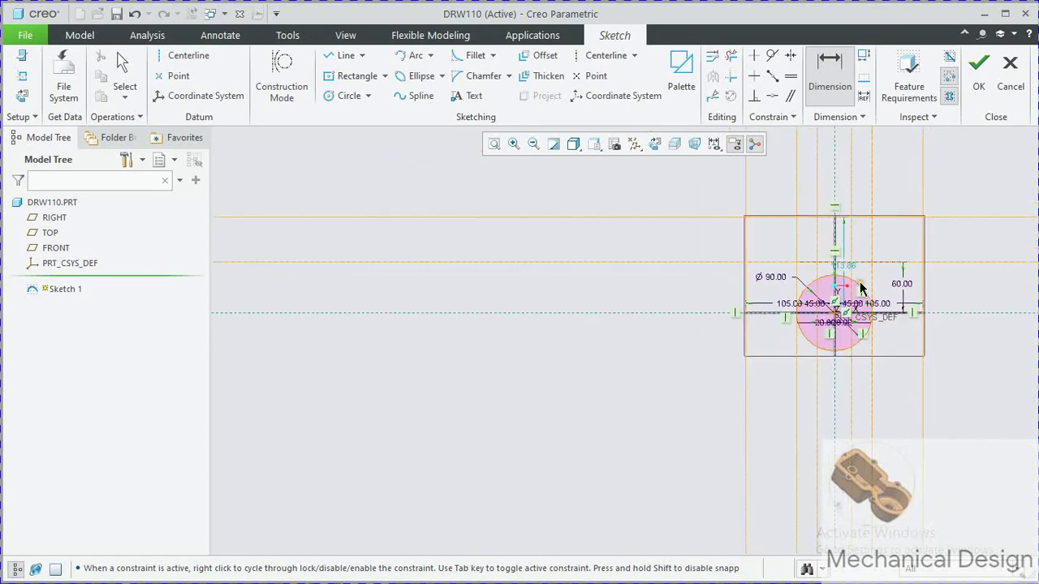
{"action": "double_click", "coordinate": [849, 272]}
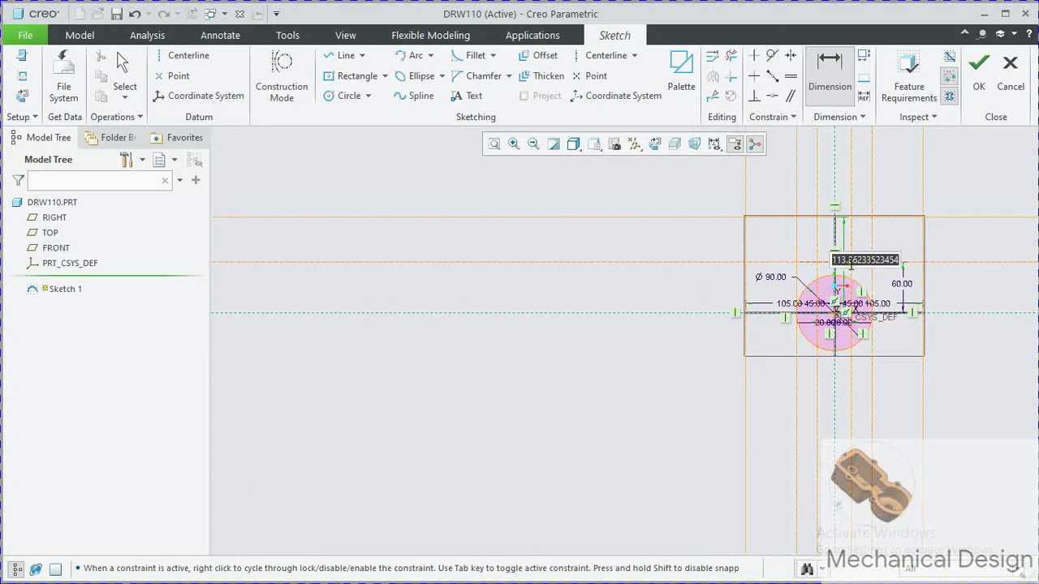
{"action": "type", "text": "140"}
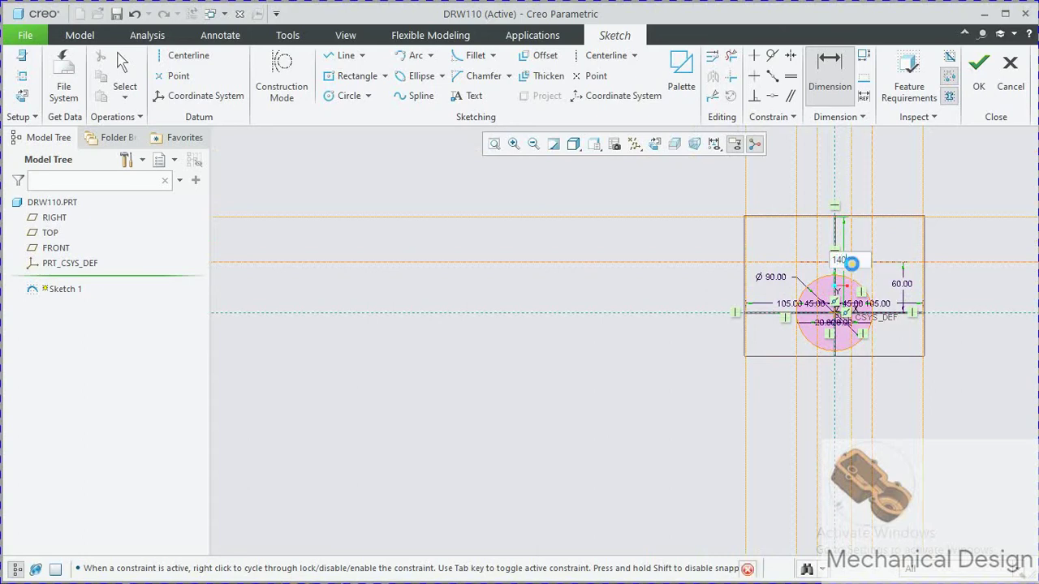
{"action": "key", "text": "Return"}
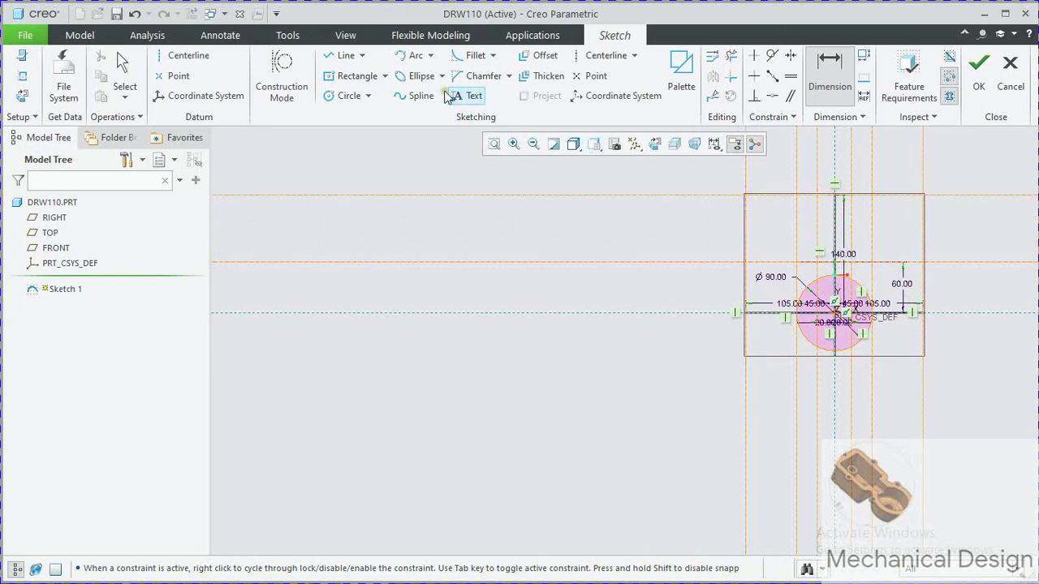
Step: Add a horizontal centerline near the top of the sketch
{"action": "left_click", "coordinate": [348, 59]}
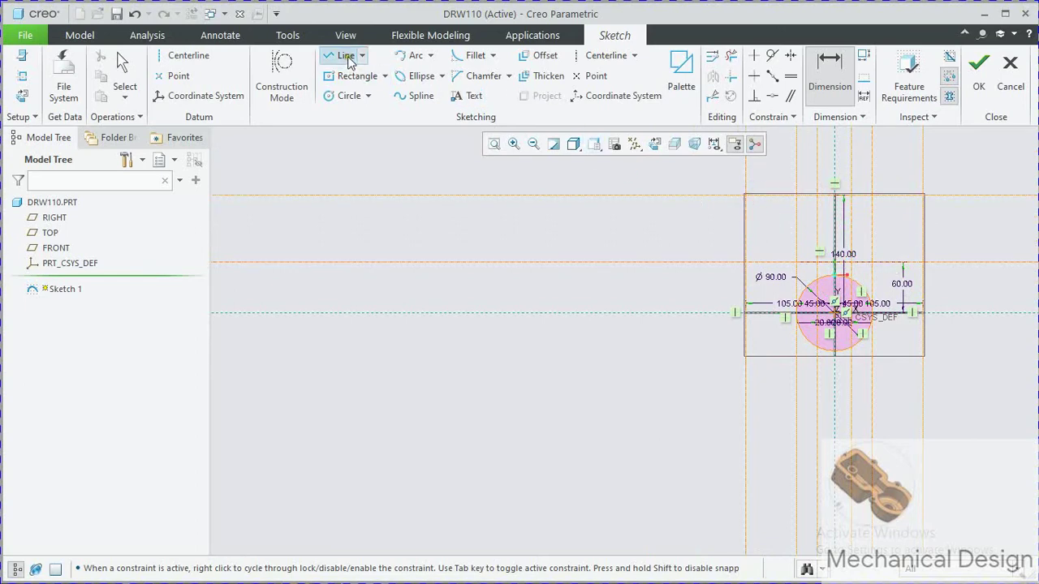
{"action": "left_click", "coordinate": [712, 218]}
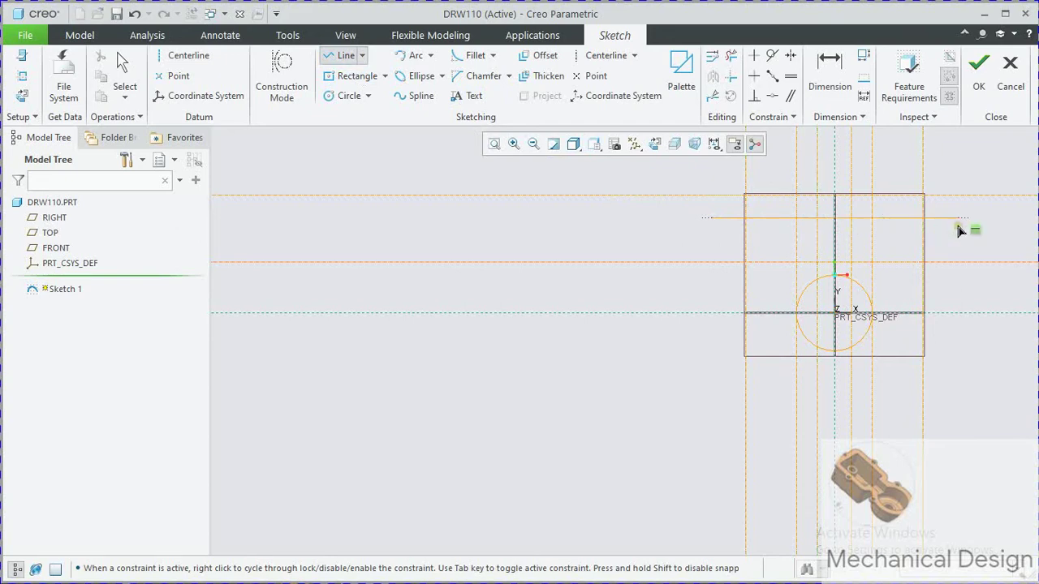
{"action": "middle_click", "coordinate": [928, 230]}
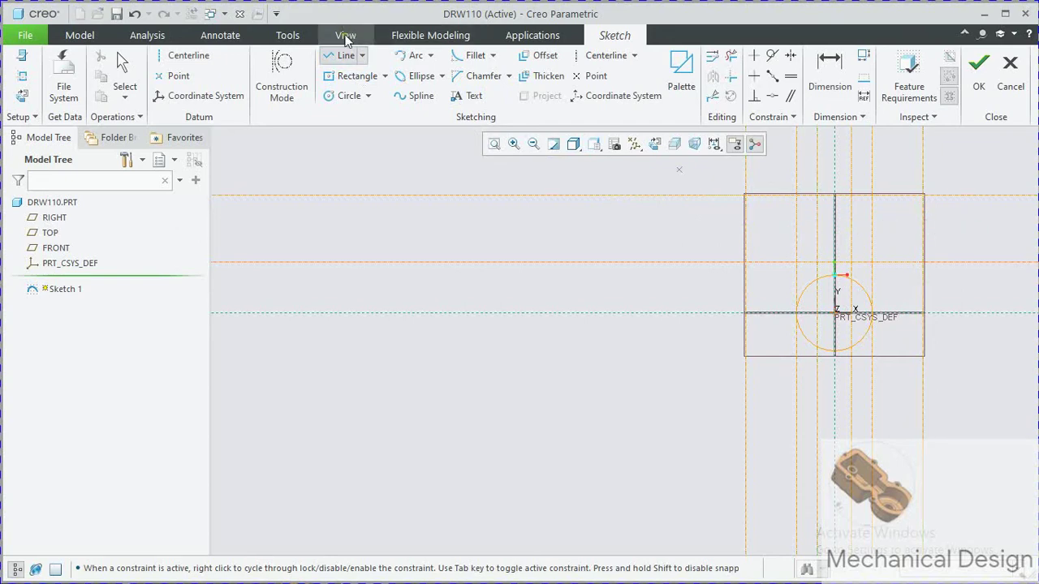
{"action": "left_click", "coordinate": [193, 60]}
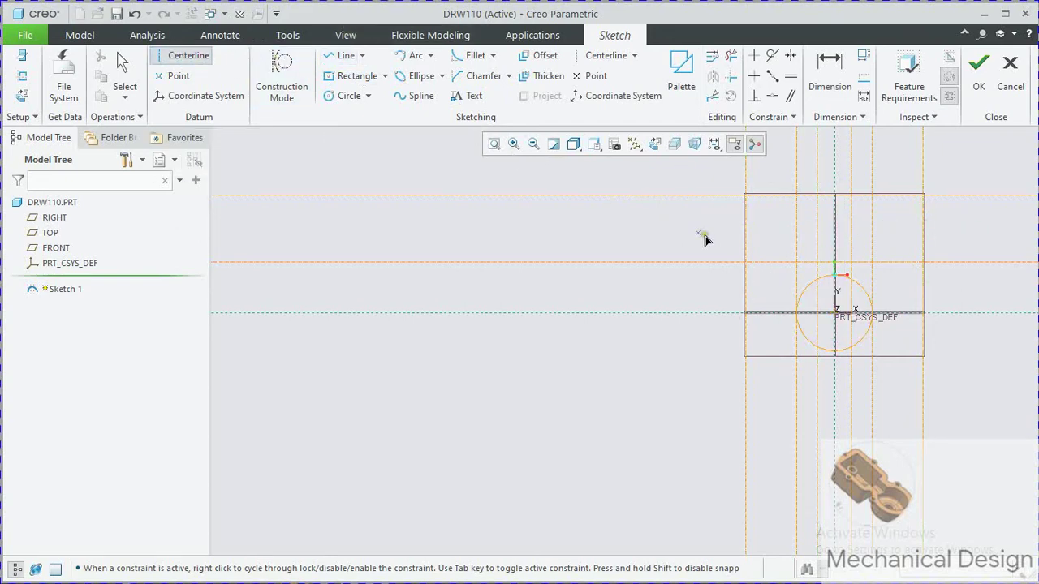
{"action": "left_click", "coordinate": [767, 220]}
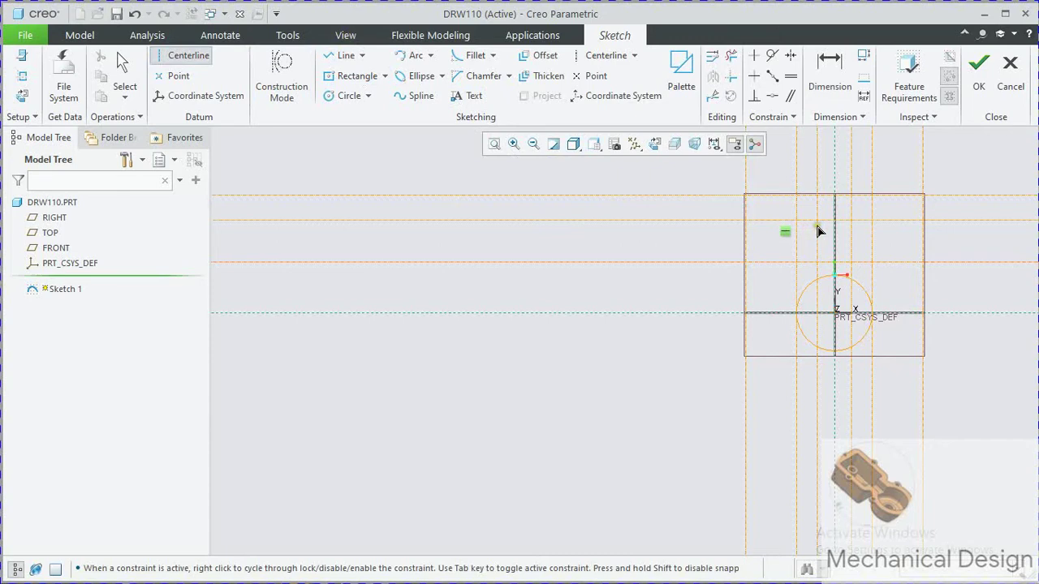
{"action": "left_click", "coordinate": [900, 220]}
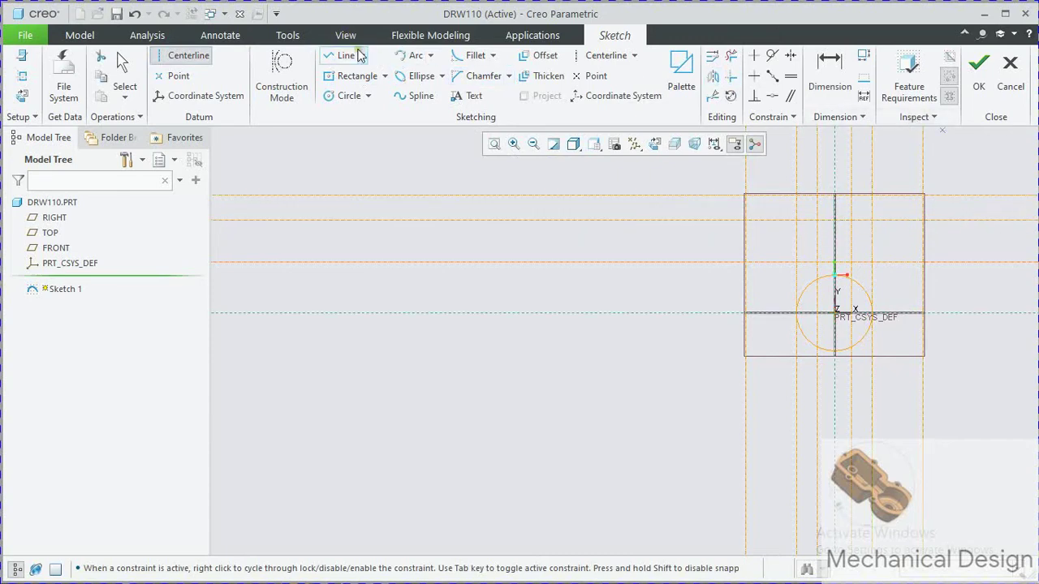
Step: Change the tall vertical dimension to 120
{"action": "left_click", "coordinate": [830, 69]}
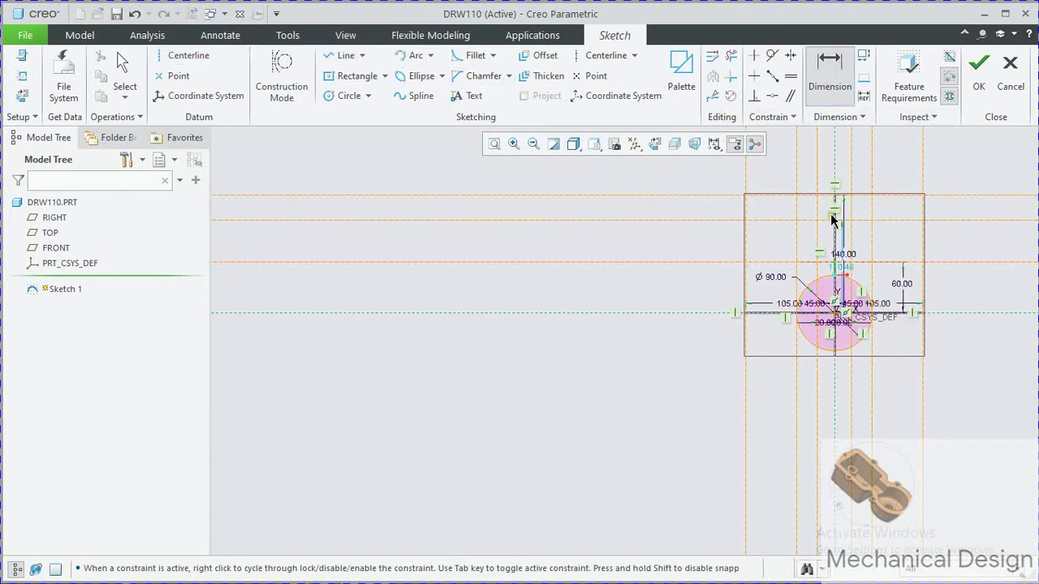
{"action": "scroll", "coordinate": [844, 248], "scroll_direction": "down", "scroll_amount": 1}
{"action": "scroll", "coordinate": [844, 247], "scroll_direction": "down", "scroll_amount": 1}
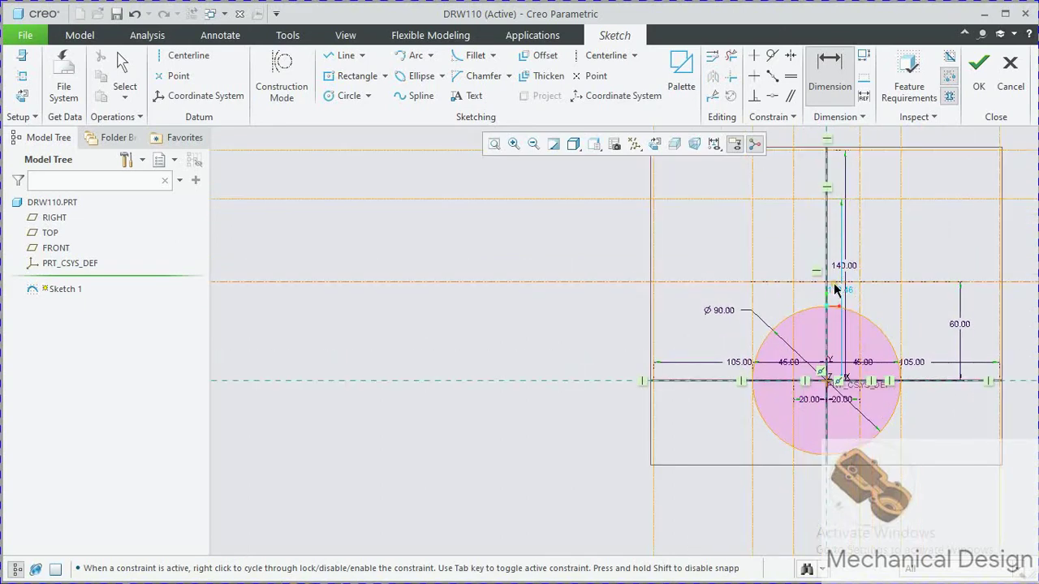
{"action": "mouse_move", "coordinate": [842, 284]}
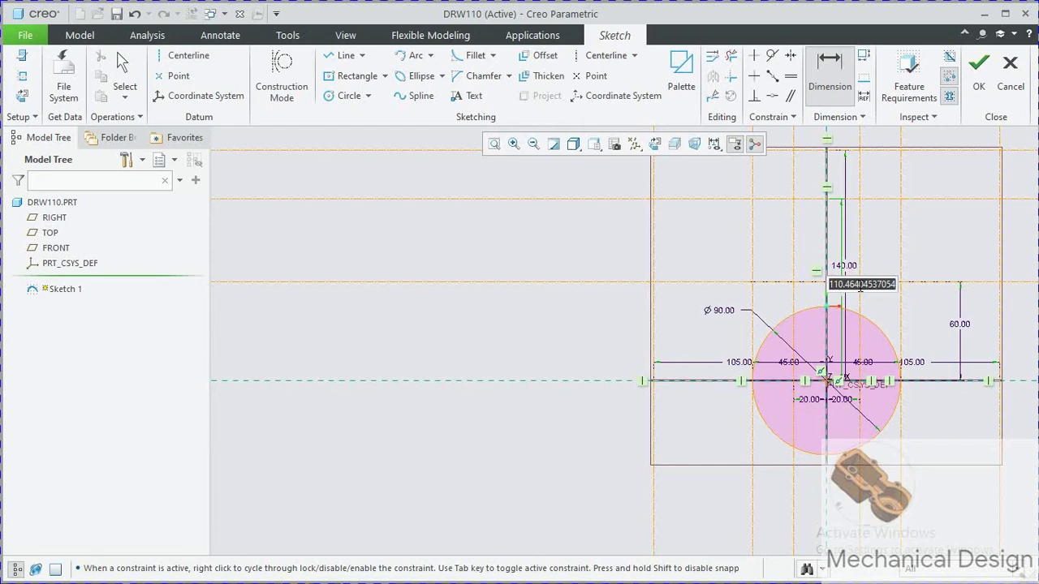
{"action": "type", "text": "120"}
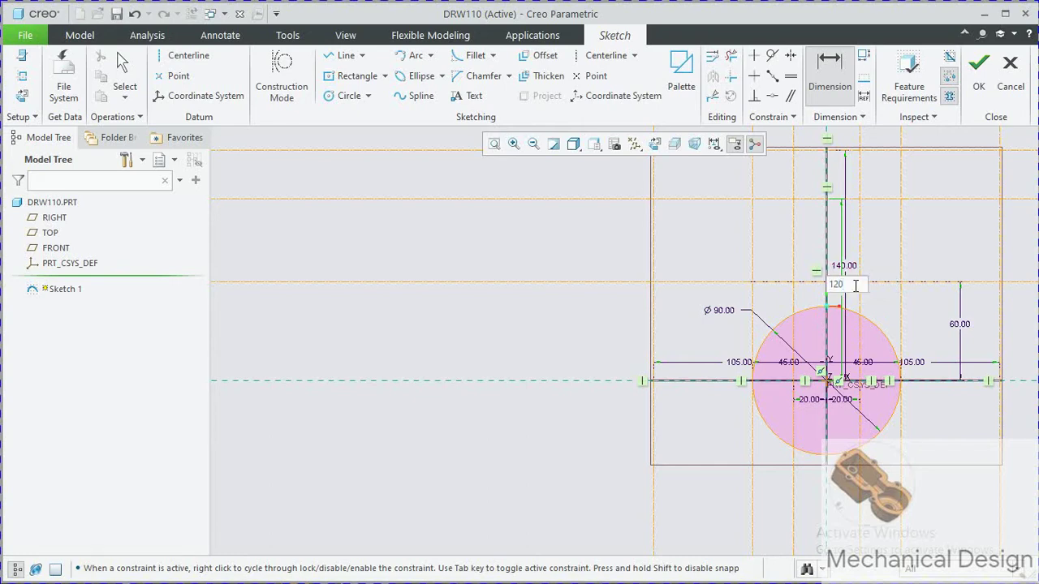
{"action": "key", "text": "Return"}
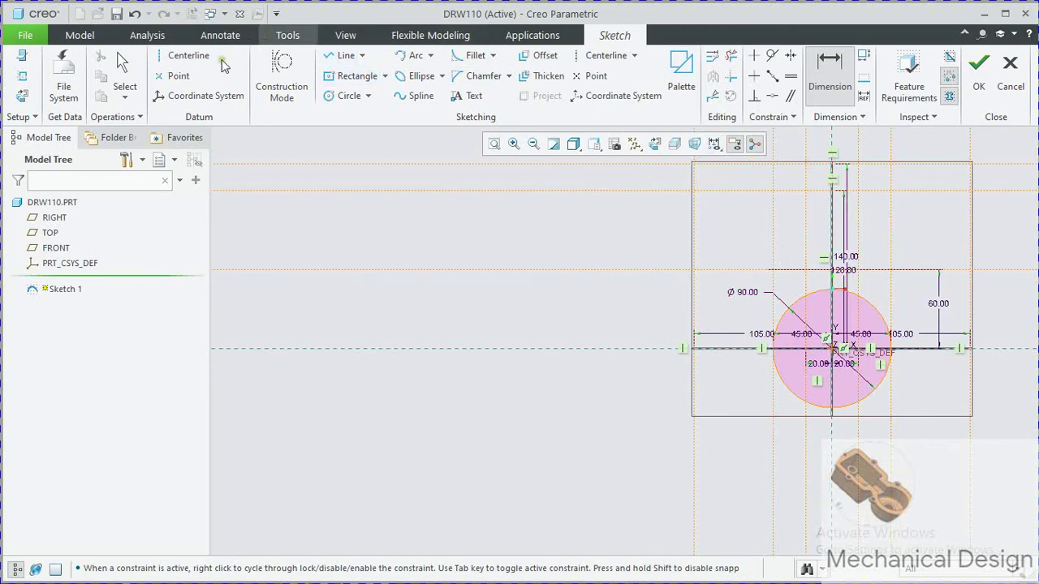
Step: Add centerlines along the sketch axes and dimension the upper references 30 apart
{"action": "left_click", "coordinate": [189, 55]}
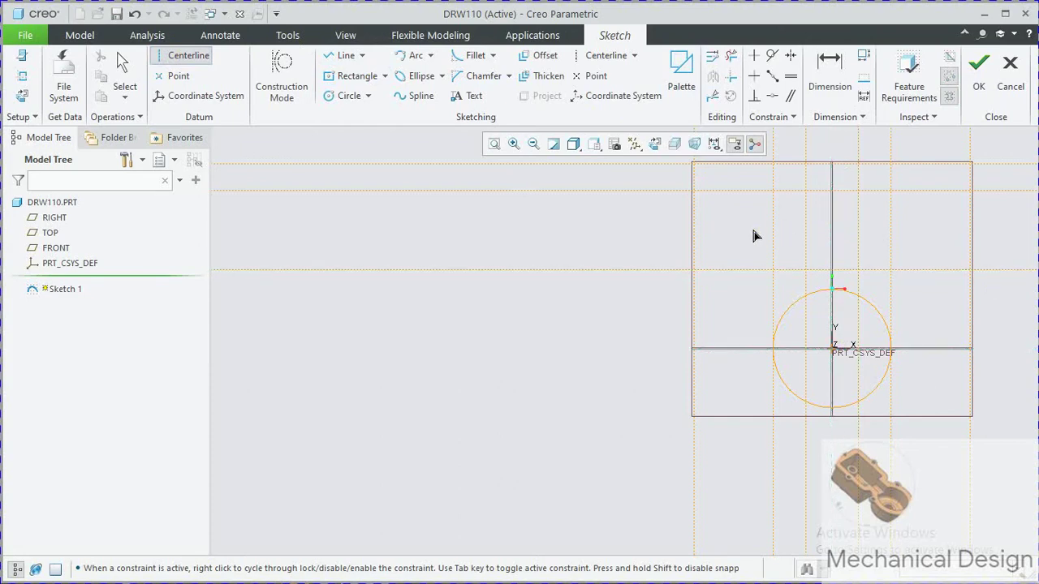
{"action": "left_click", "coordinate": [831, 237]}
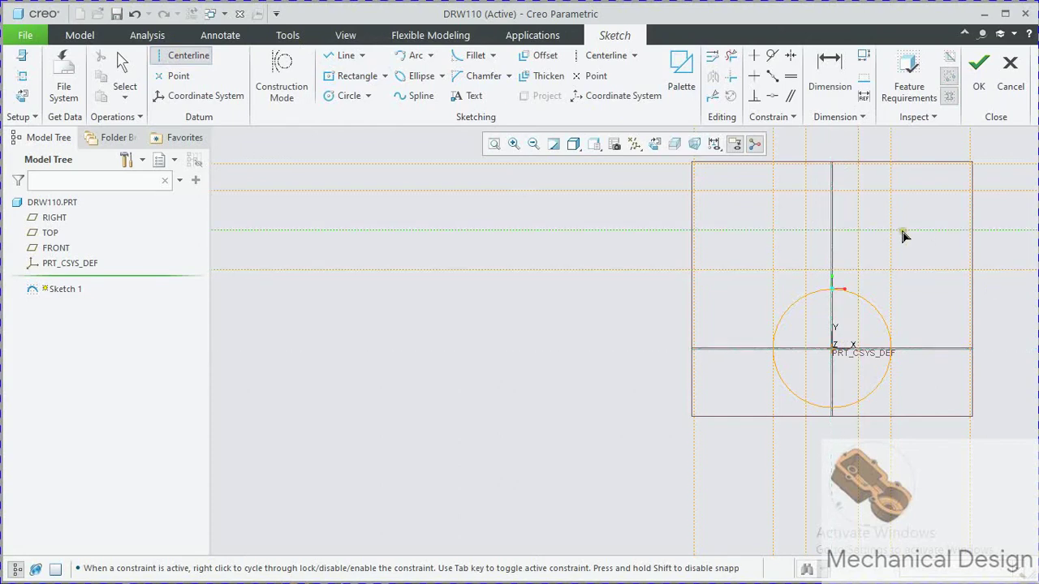
{"action": "left_click", "coordinate": [842, 72]}
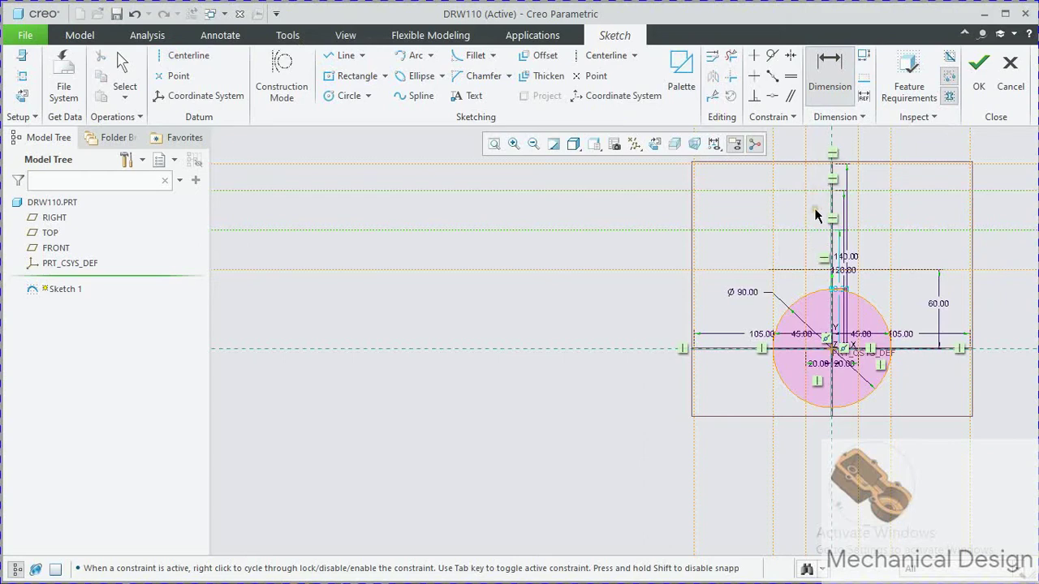
{"action": "middle_click", "coordinate": [816, 215]}
{"action": "type", "text": "30"}
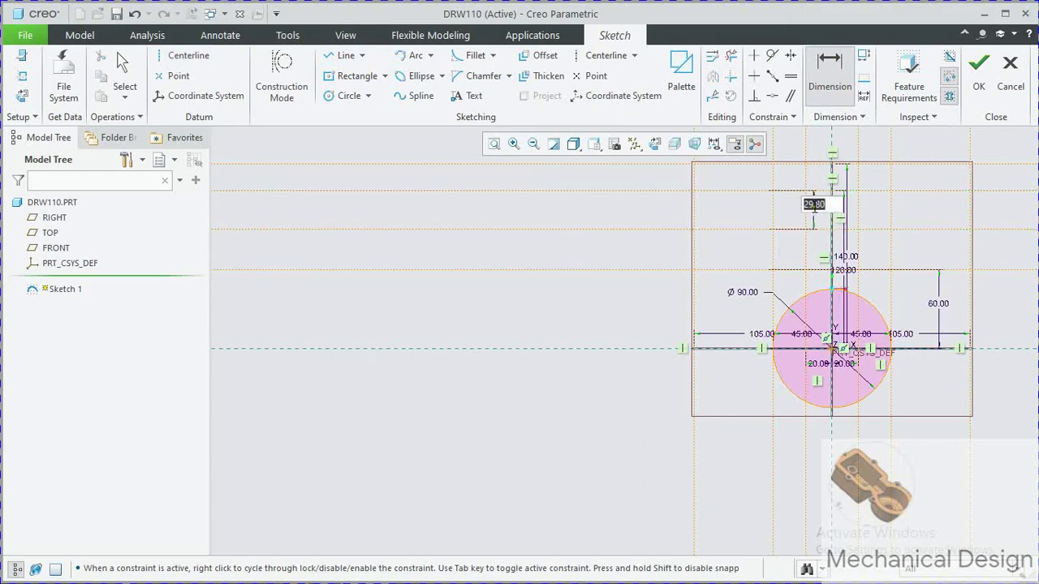
{"action": "key", "text": "Return"}
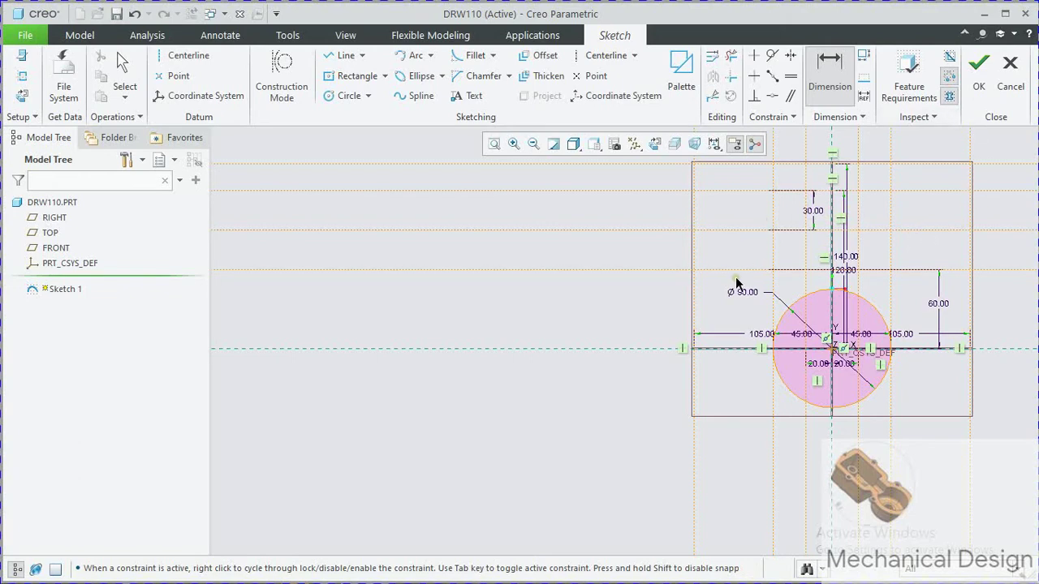
{"action": "scroll", "coordinate": [736, 277], "scroll_direction": "down", "scroll_amount": 1}
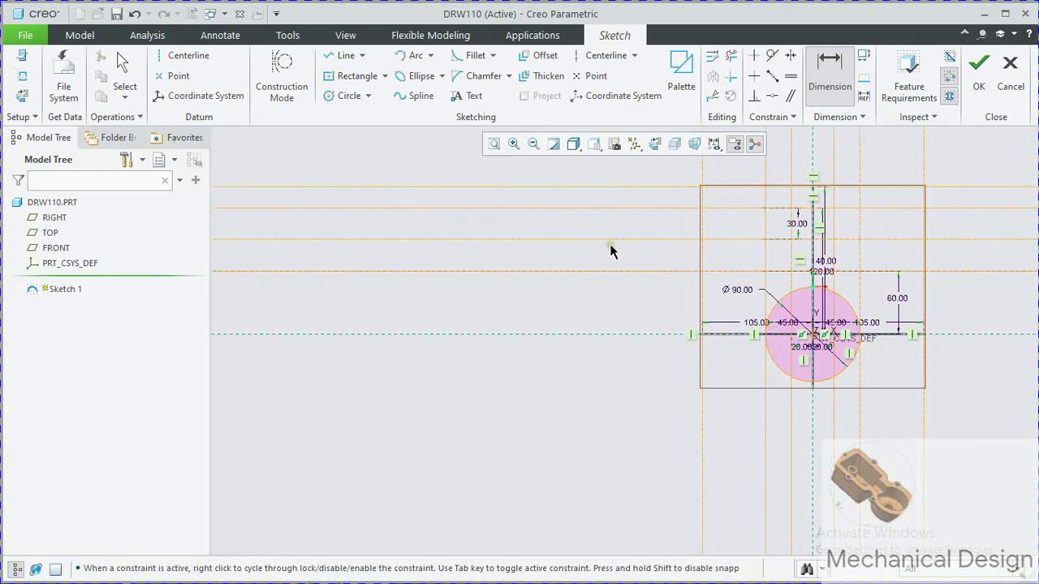
Step: Draw a vertical line up the left edge from the axis to the top-left corner
{"action": "left_click", "coordinate": [343, 57]}
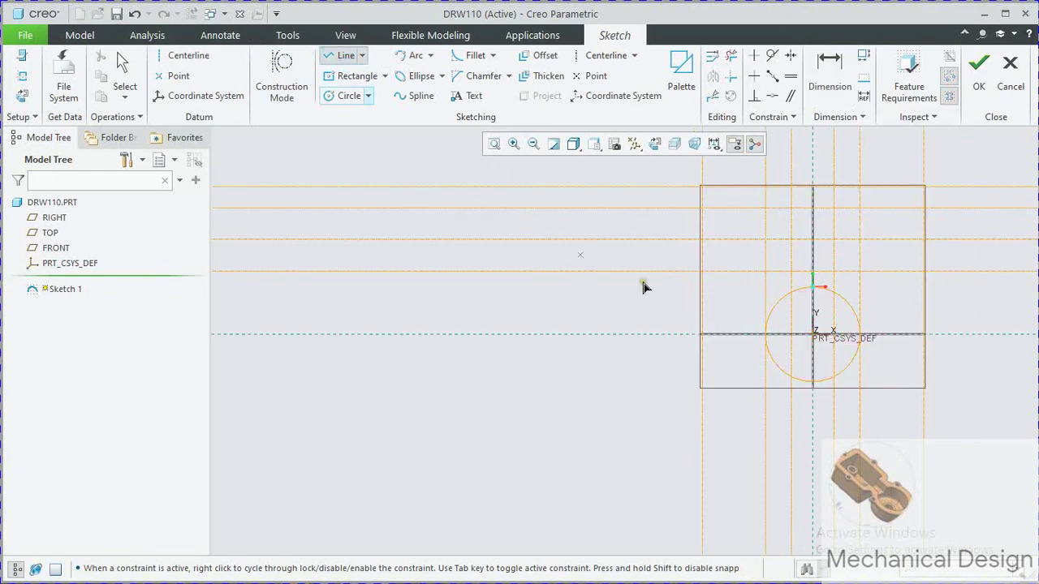
{"action": "left_click", "coordinate": [703, 333]}
{"action": "left_click", "coordinate": [703, 272]}
{"action": "middle_click", "coordinate": [729, 274]}
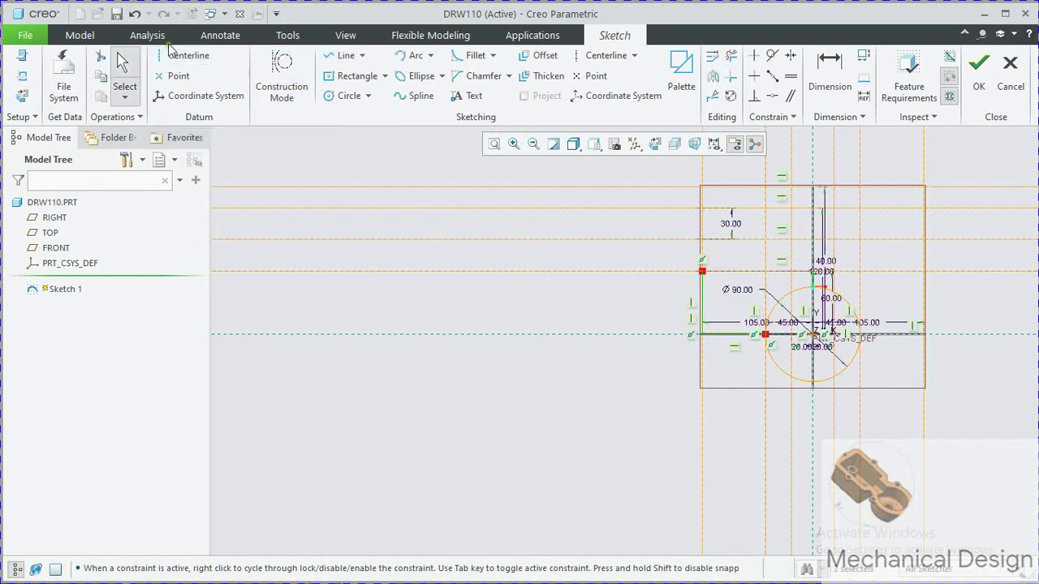
{"action": "double_click", "coordinate": [742, 216]}
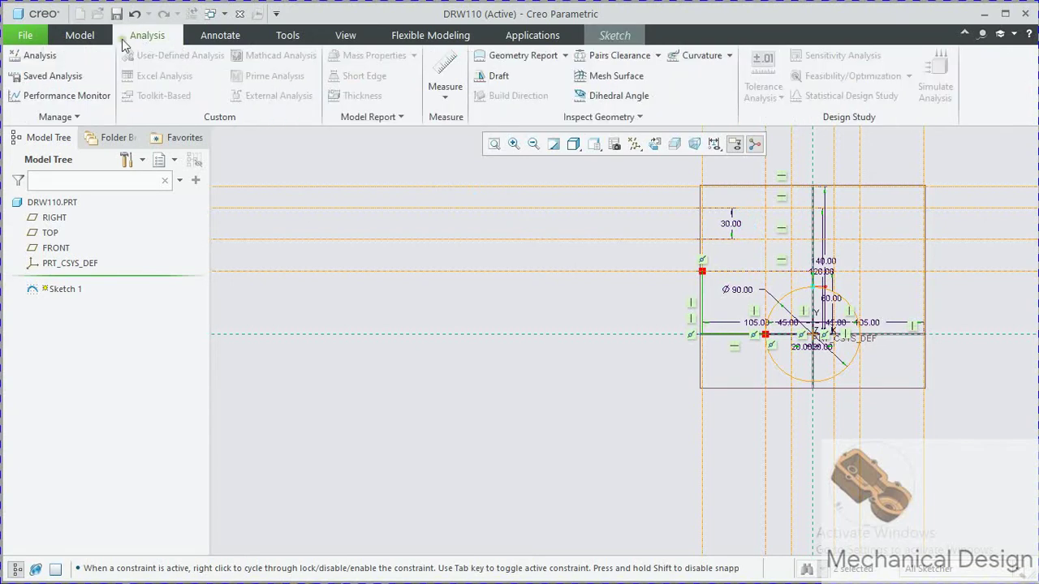
{"action": "left_click", "coordinate": [88, 37]}
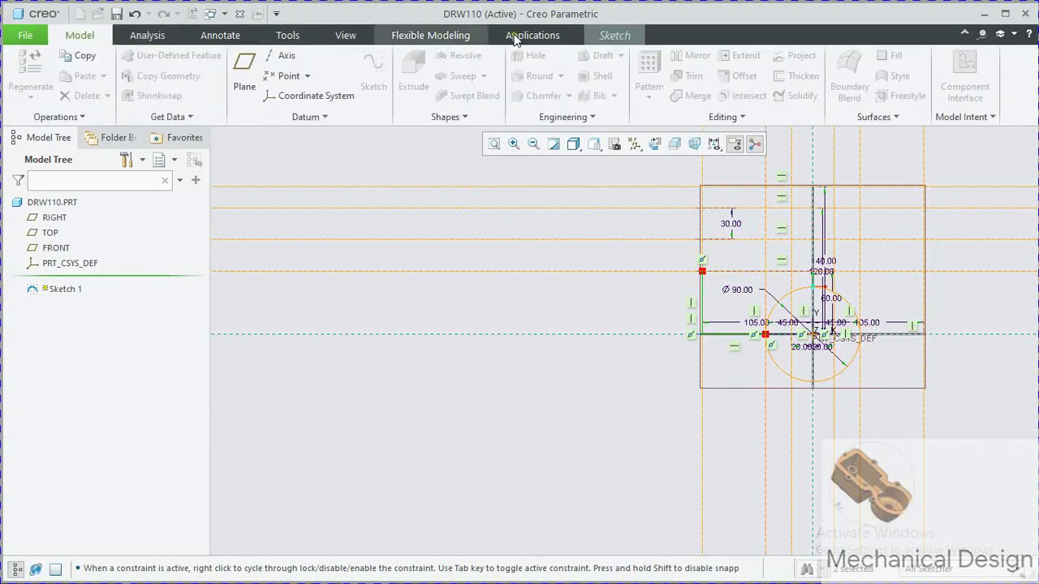
{"action": "left_click", "coordinate": [615, 35]}
{"action": "left_click", "coordinate": [185, 55]}
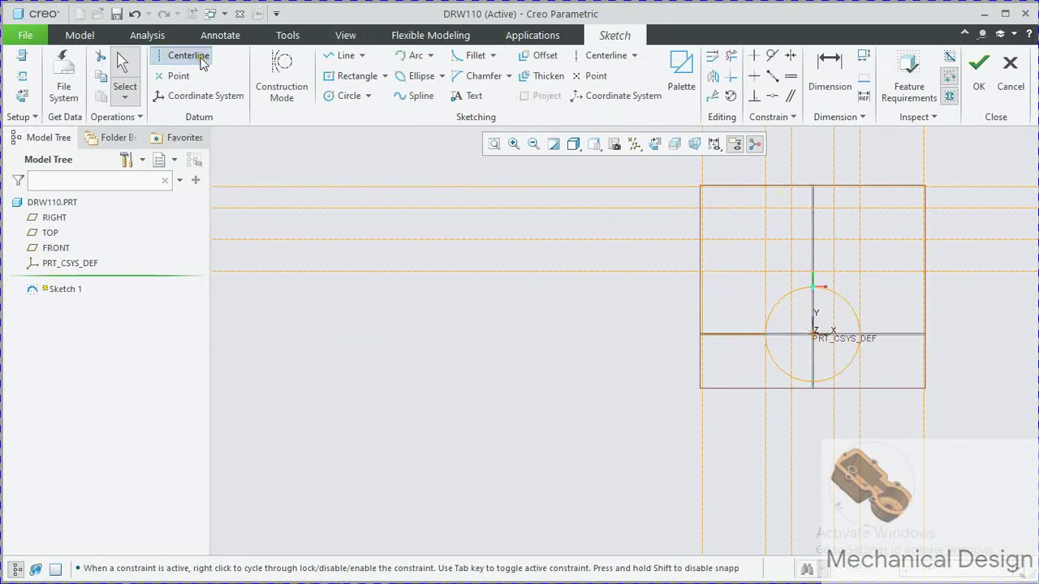
Step: Place a vertical centerline to the right of the circle
{"action": "left_click", "coordinate": [738, 256]}
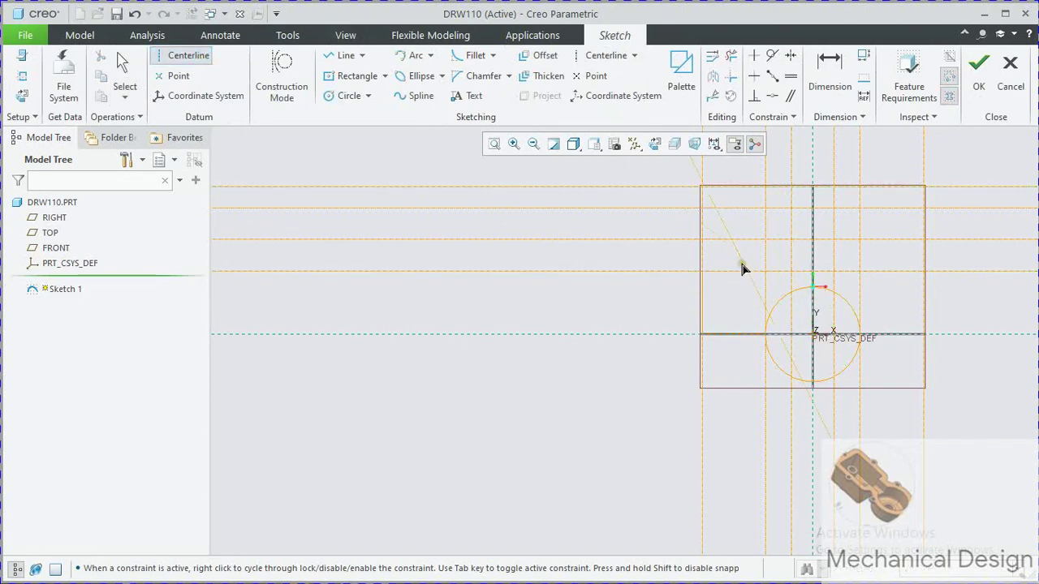
{"action": "left_click", "coordinate": [739, 286]}
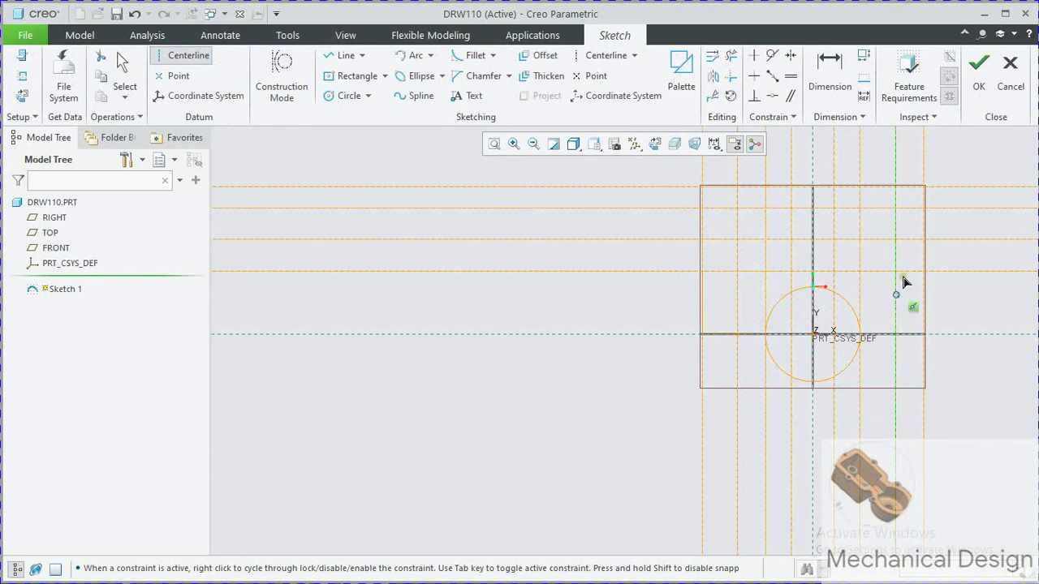
{"action": "left_click", "coordinate": [829, 81]}
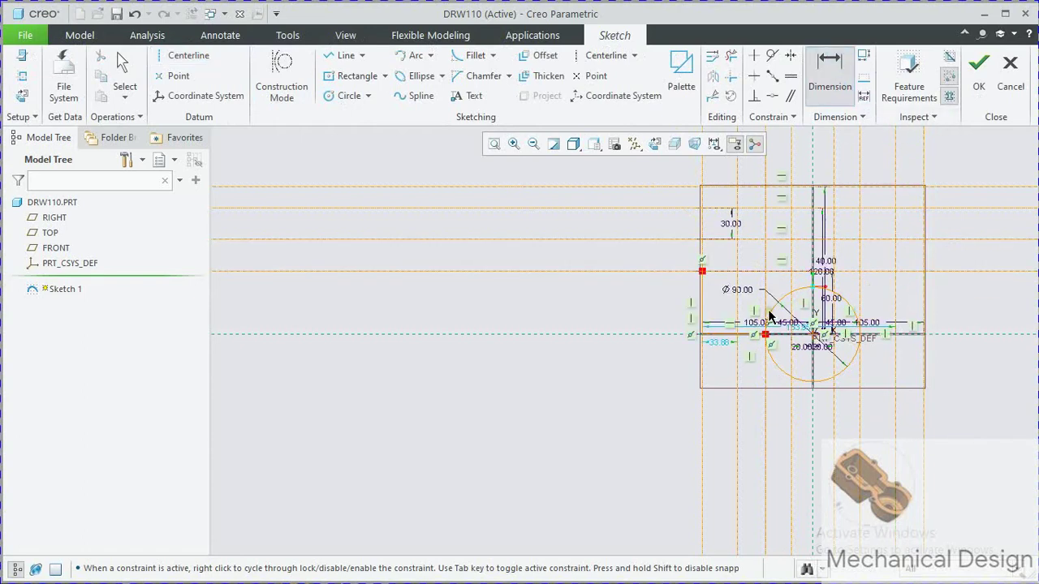
{"action": "scroll", "coordinate": [766, 325], "scroll_direction": "down", "scroll_amount": 3}
{"action": "scroll", "coordinate": [767, 324], "scroll_direction": "down", "scroll_amount": 2}
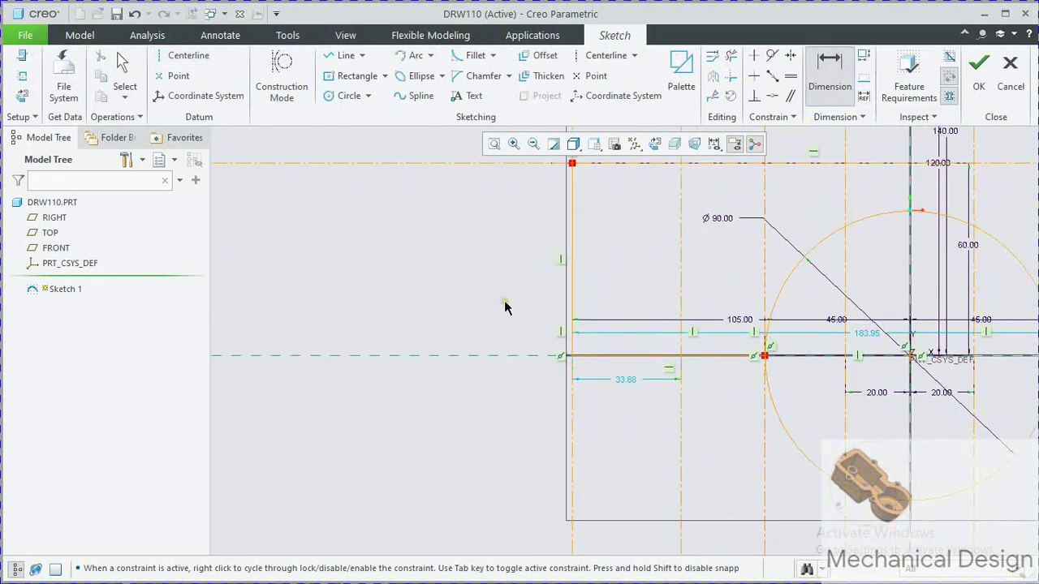
{"action": "scroll", "coordinate": [583, 335], "scroll_direction": "up", "scroll_amount": 1}
{"action": "scroll", "coordinate": [583, 341], "scroll_direction": "up", "scroll_amount": 1}
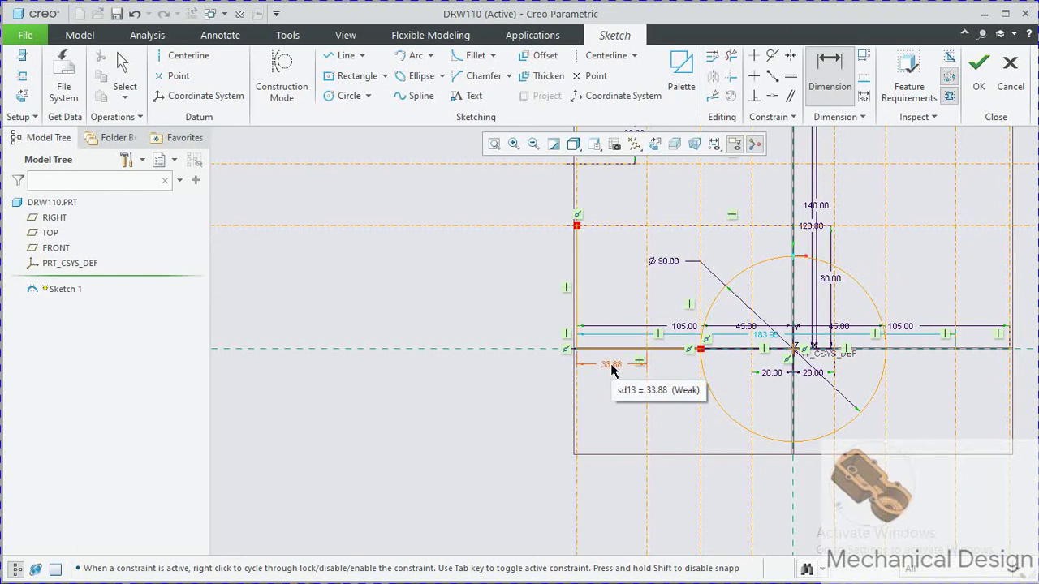
{"action": "left_click", "coordinate": [486, 542]}
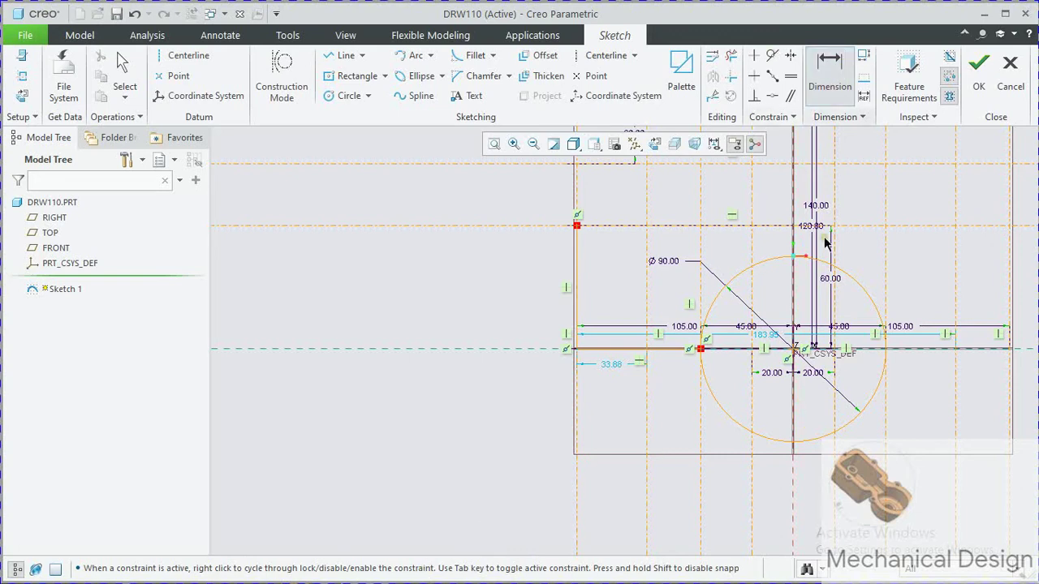
Step: Dimension the left and right side references each 80 mm from the centre
{"action": "left_click", "coordinate": [792, 356]}
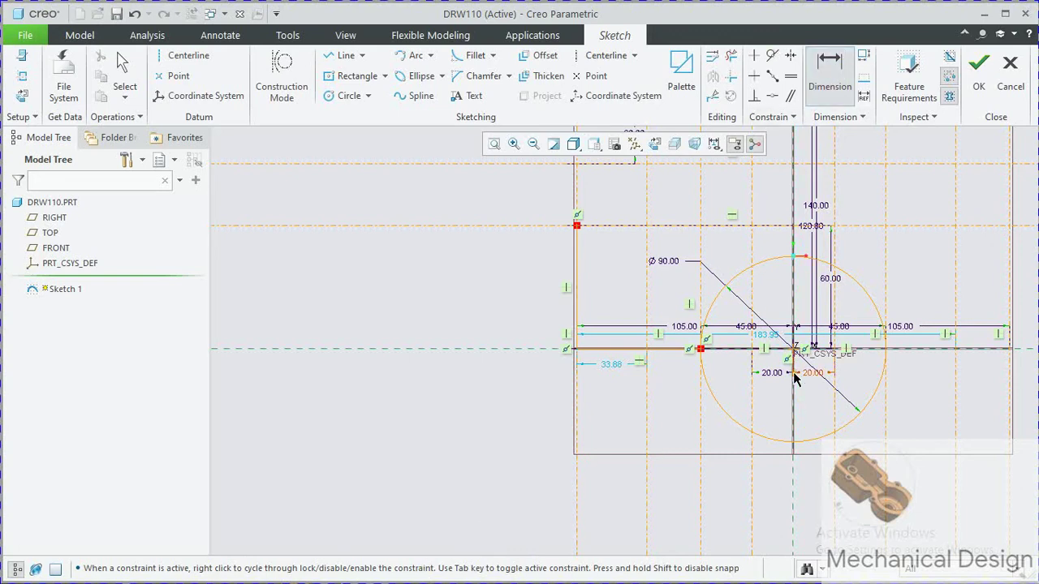
{"action": "left_click", "coordinate": [648, 388]}
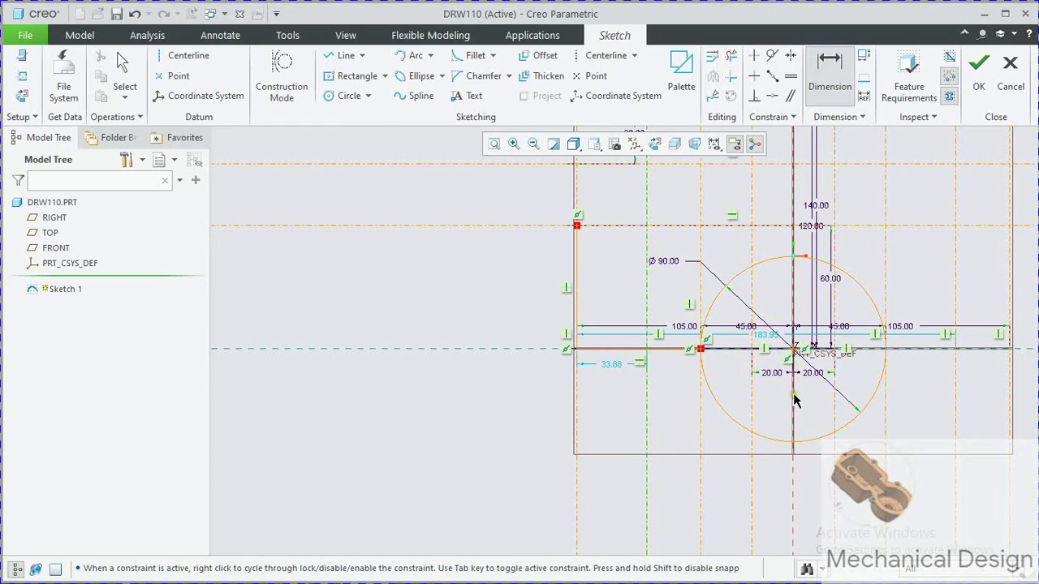
{"action": "middle_click", "coordinate": [793, 390]}
{"action": "middle_click", "coordinate": [670, 379]}
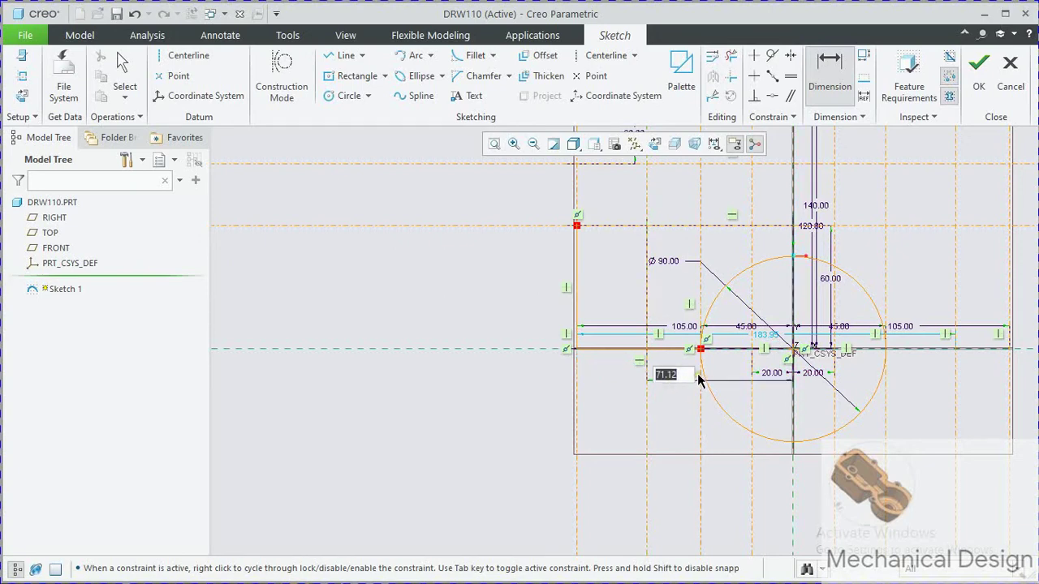
{"action": "type", "text": "100"}
{"action": "key", "text": "BackSpace"}
{"action": "key", "text": "BackSpace"}
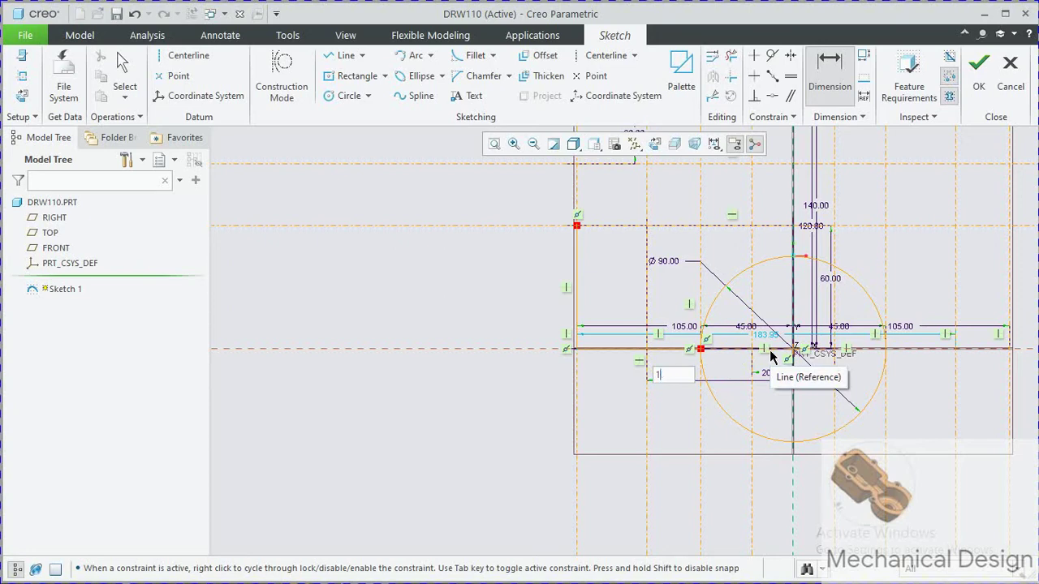
{"action": "key", "text": "BackSpace"}
{"action": "type", "text": "80"}
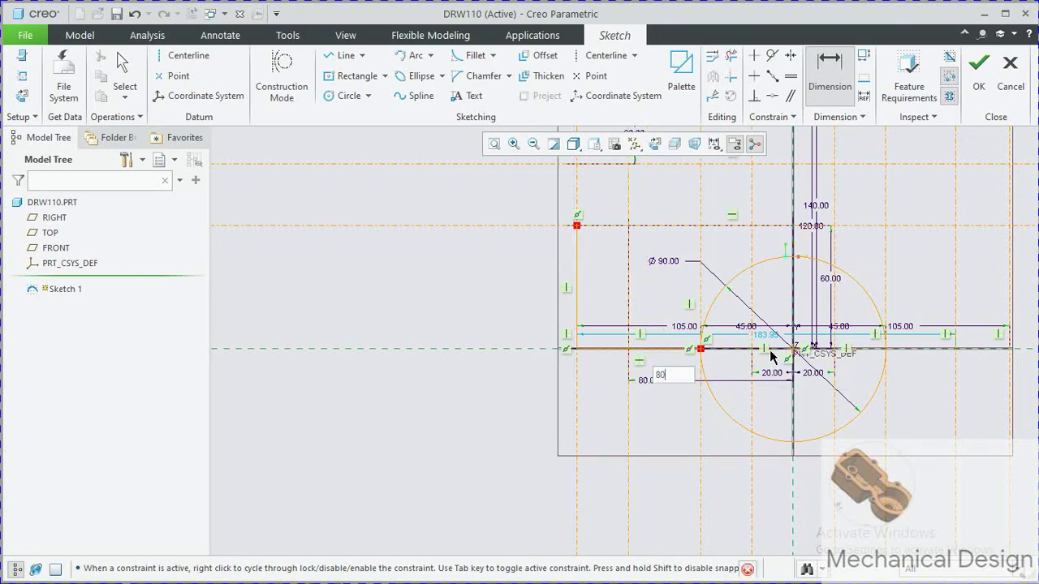
{"action": "key", "text": "Return"}
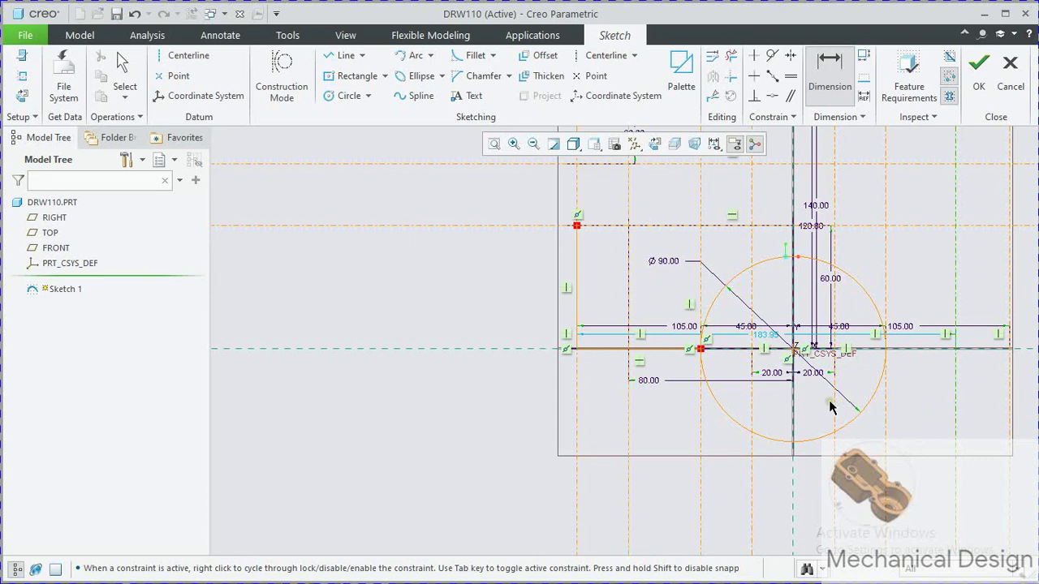
{"action": "left_click", "coordinate": [793, 383]}
{"action": "type", "text": "80"}
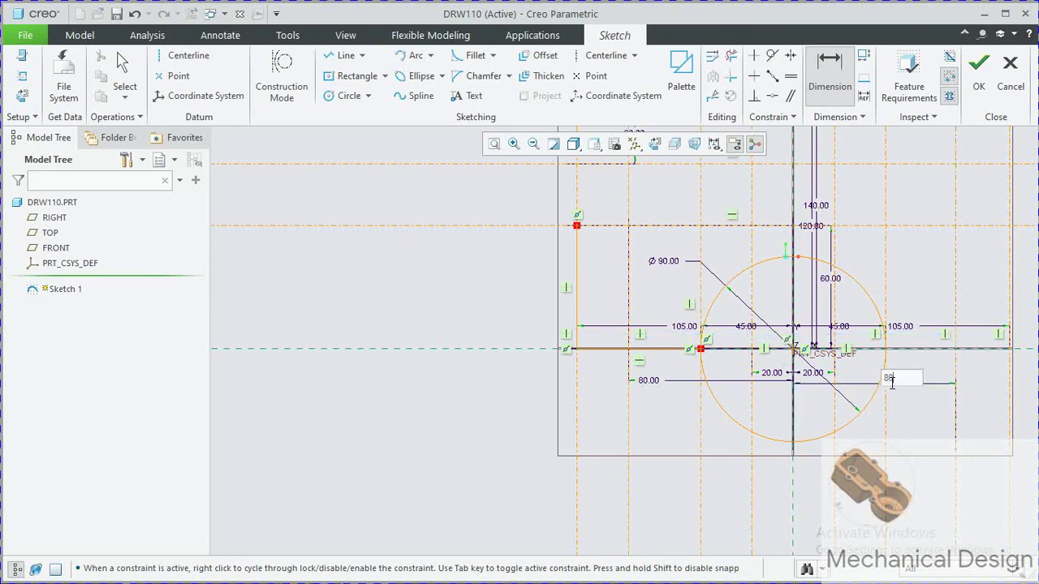
{"action": "key", "text": "Return"}
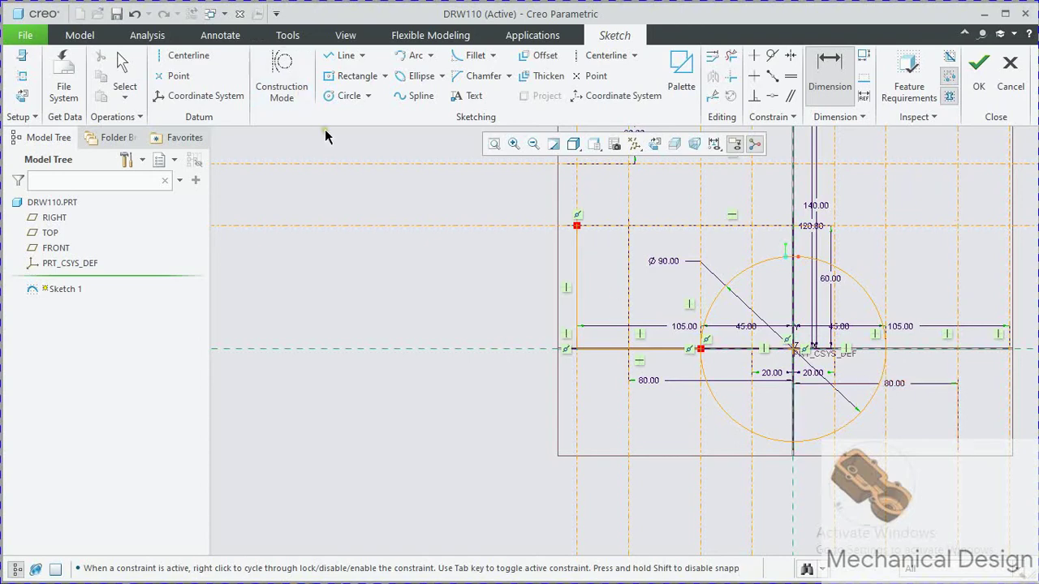
Step: Draw the outline from the left axis point up over the top and down the left step
{"action": "left_click", "coordinate": [341, 55]}
{"action": "scroll", "coordinate": [639, 418], "scroll_direction": "down", "scroll_amount": 2}
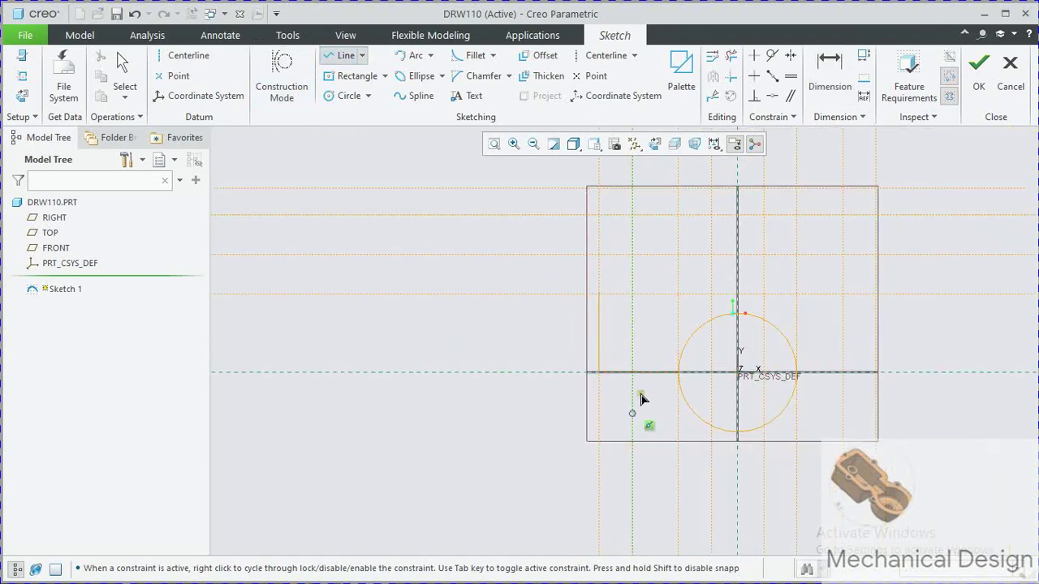
{"action": "left_click", "coordinate": [632, 294]}
{"action": "left_click", "coordinate": [634, 195]}
{"action": "left_click", "coordinate": [711, 190]}
{"action": "left_click", "coordinate": [711, 215]}
{"action": "left_click", "coordinate": [678, 215]}
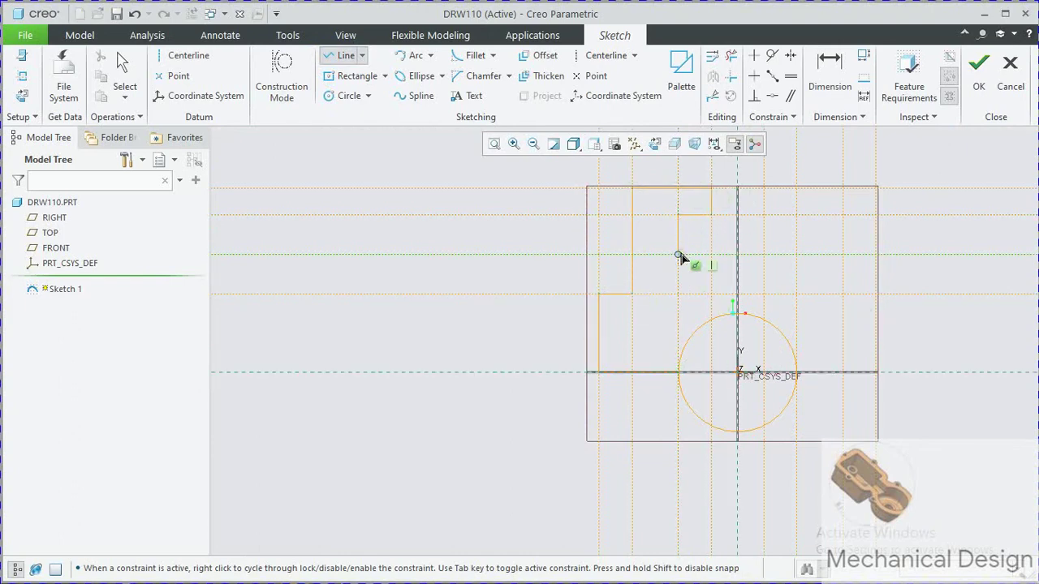
{"action": "left_click", "coordinate": [680, 254]}
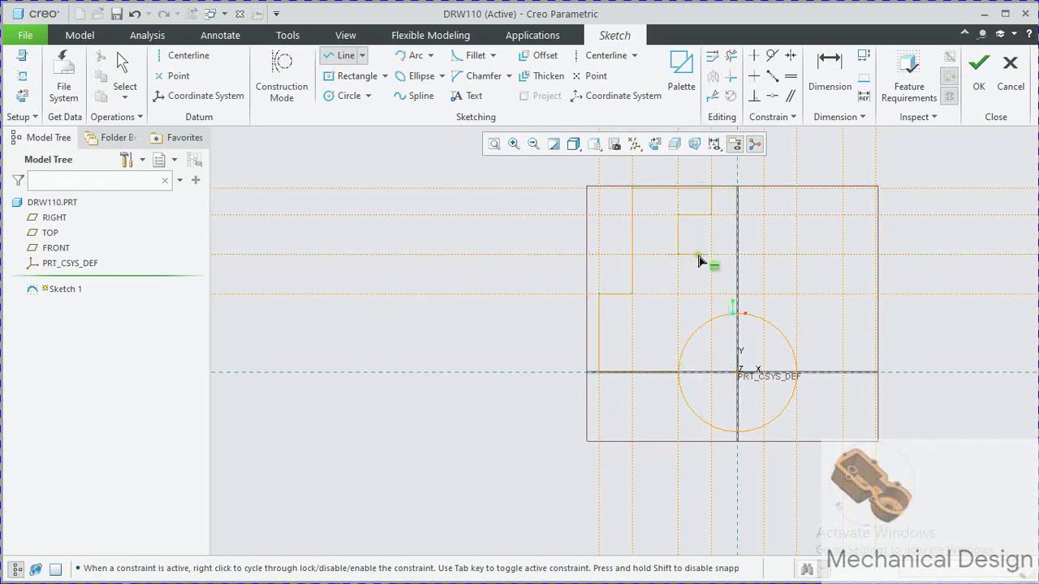
Step: Continue the outline across the lower step, over the right top, and down onto the circle
{"action": "left_click", "coordinate": [797, 254]}
{"action": "left_click", "coordinate": [796, 216]}
{"action": "left_click", "coordinate": [764, 215]}
{"action": "left_click", "coordinate": [843, 188]}
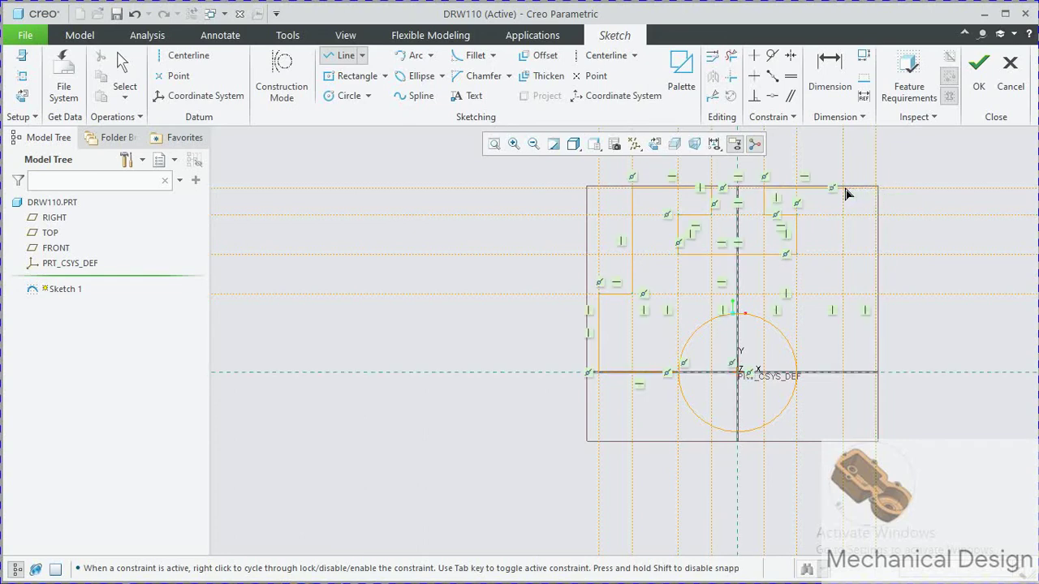
{"action": "left_click", "coordinate": [843, 294]}
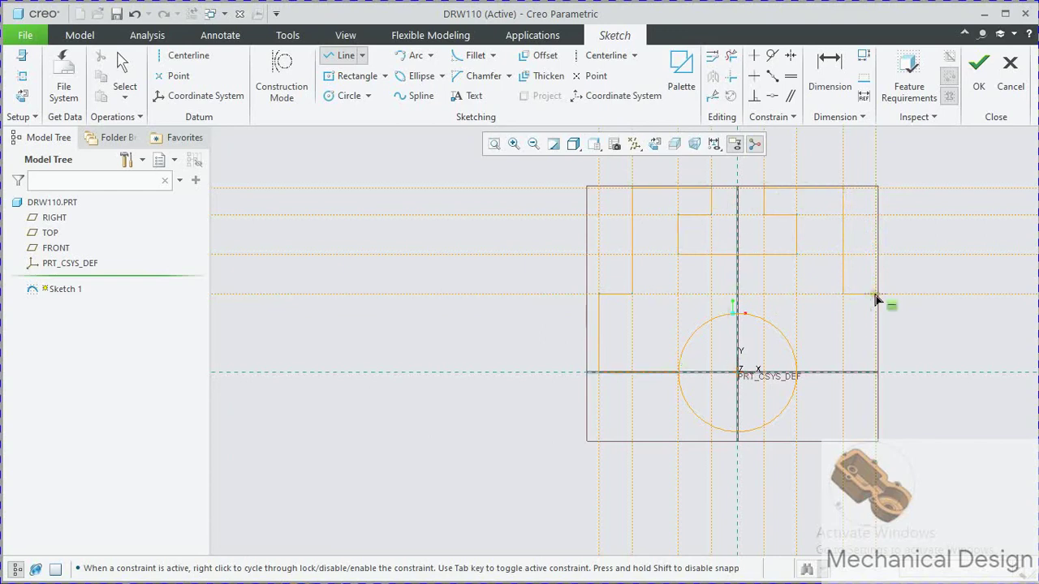
{"action": "left_click", "coordinate": [876, 295]}
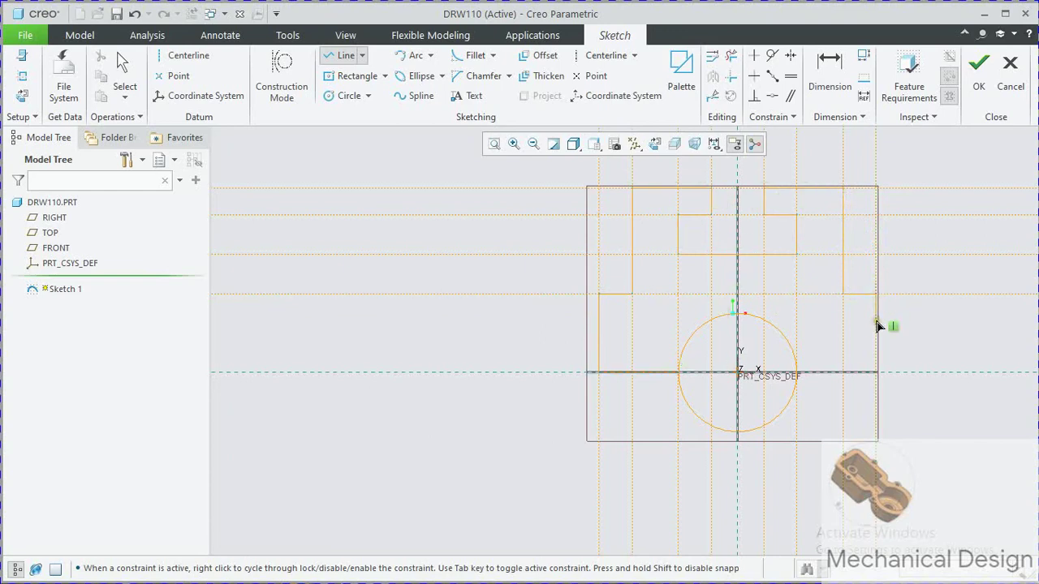
{"action": "left_click", "coordinate": [868, 377]}
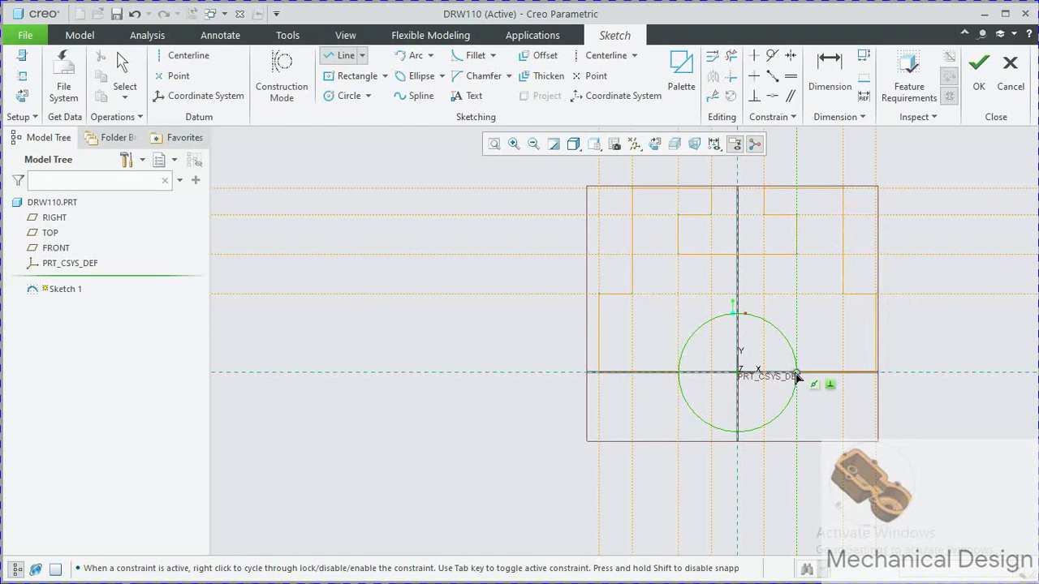
{"action": "left_click", "coordinate": [797, 374]}
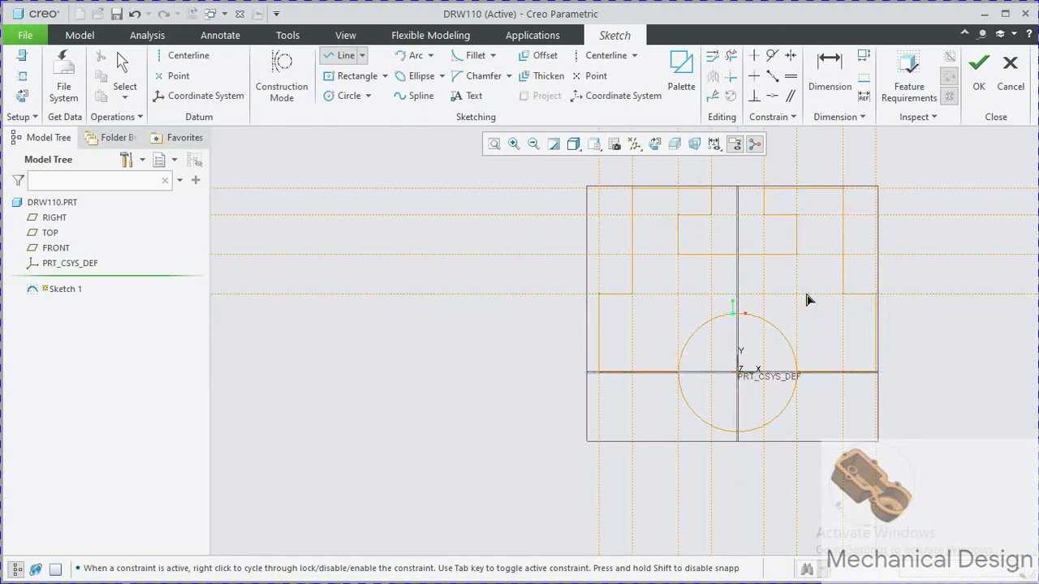
{"action": "left_click", "coordinate": [731, 56]}
Step: Trim off the circle's lower arcs, leaving the R45 arc above the tunnel
{"action": "left_click_drag", "start_coordinate": [808, 395], "coordinate": [682, 410]}
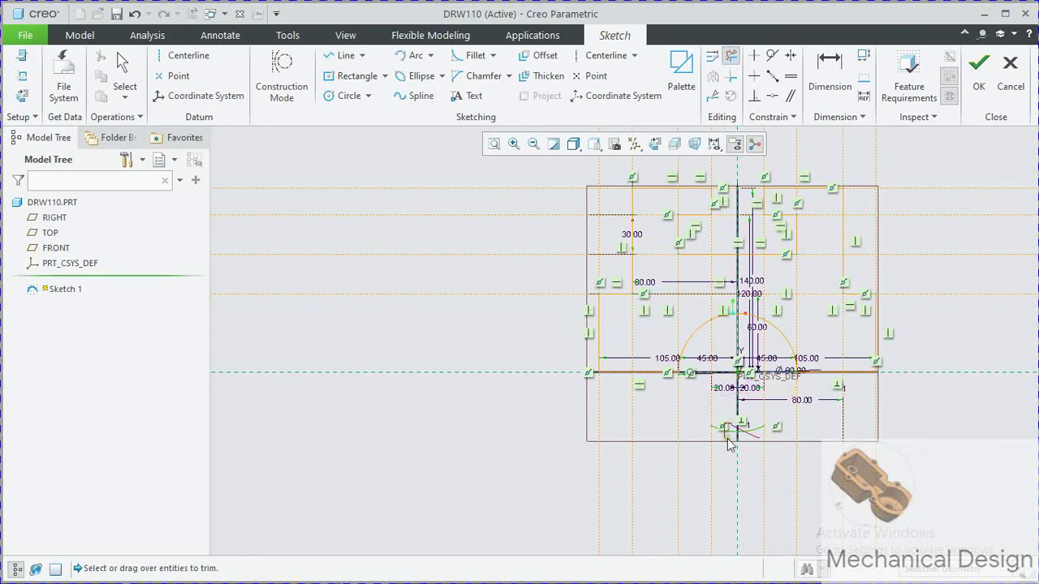
{"action": "left_click", "coordinate": [733, 428]}
{"action": "scroll", "coordinate": [773, 390], "scroll_direction": "down", "scroll_amount": 3}
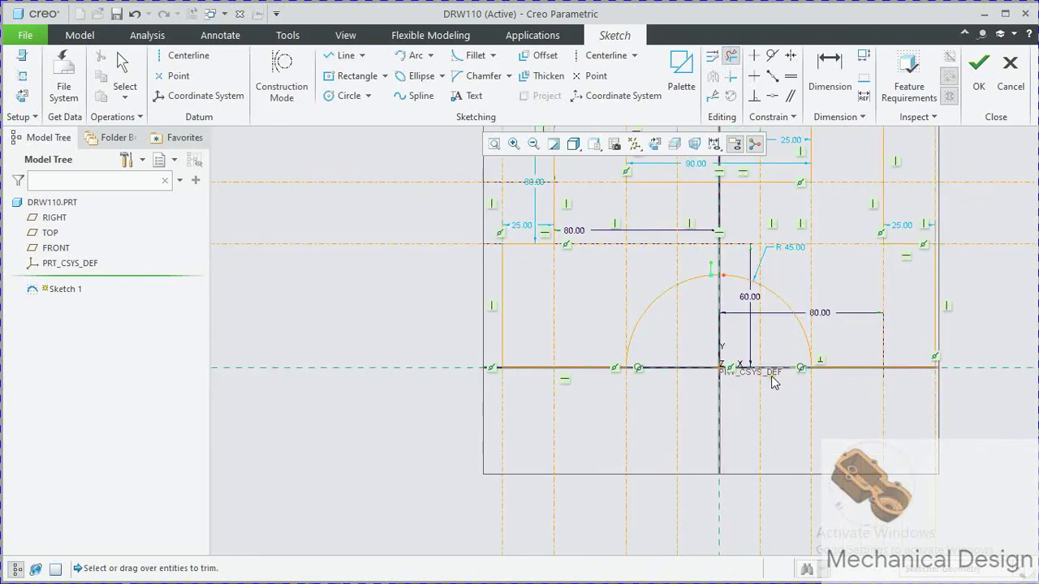
{"action": "scroll", "coordinate": [772, 381], "scroll_direction": "up", "scroll_amount": 2}
{"action": "left_click", "coordinate": [830, 71]}
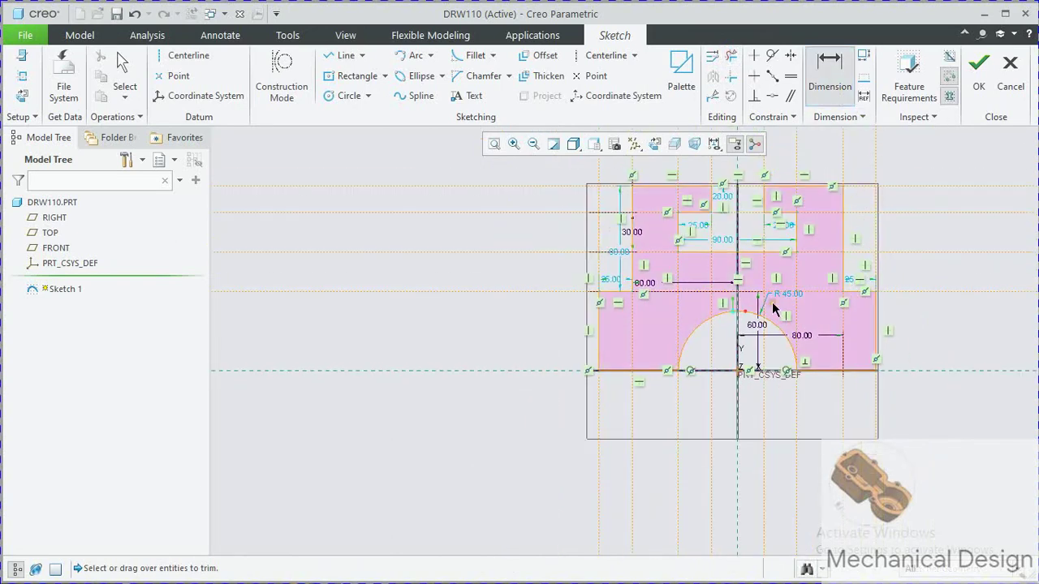
{"action": "scroll", "coordinate": [697, 279], "scroll_direction": "up", "scroll_amount": 1}
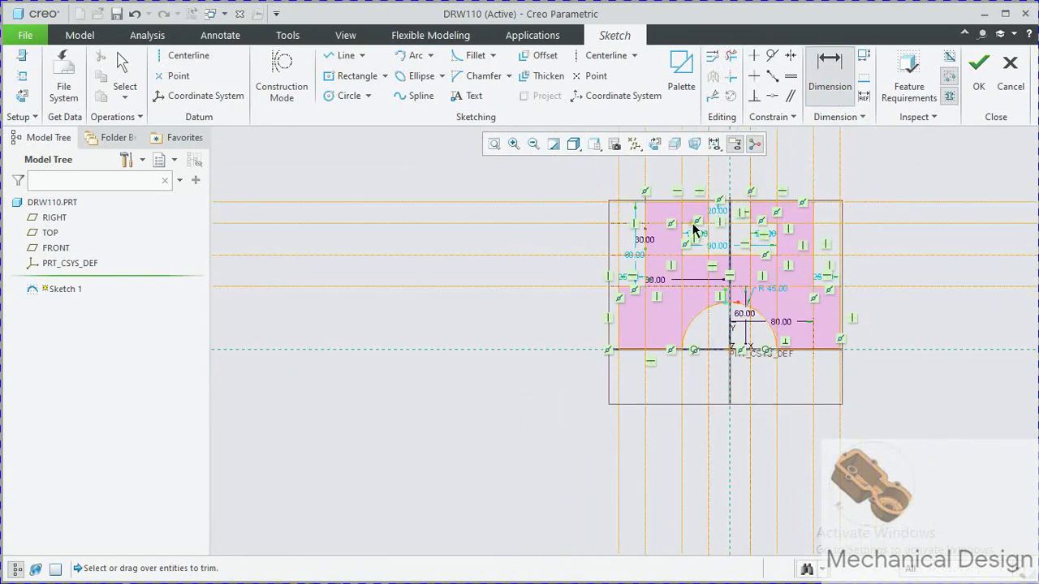
{"action": "middle_click", "coordinate": [483, 207]}
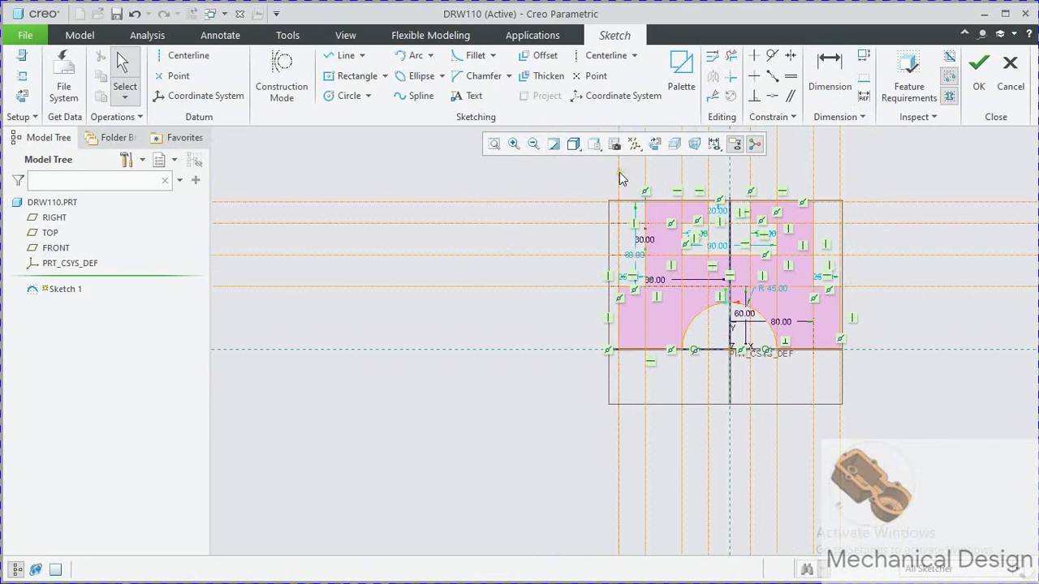
Step: Delete the horizontal reference lines running across the sketch
{"action": "left_click", "coordinate": [576, 202]}
{"action": "key", "text": "Delete"}
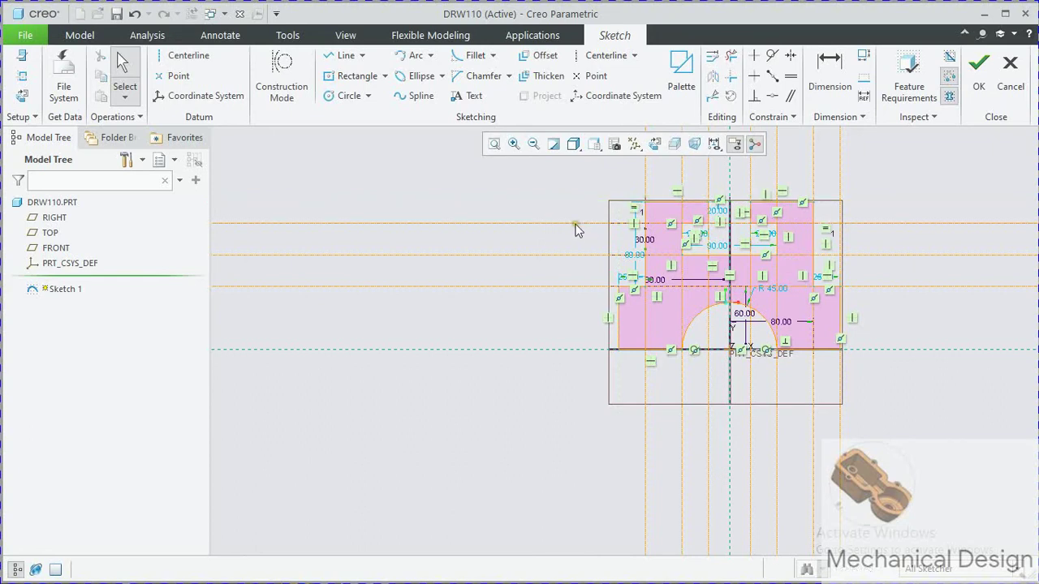
{"action": "left_click", "coordinate": [575, 224]}
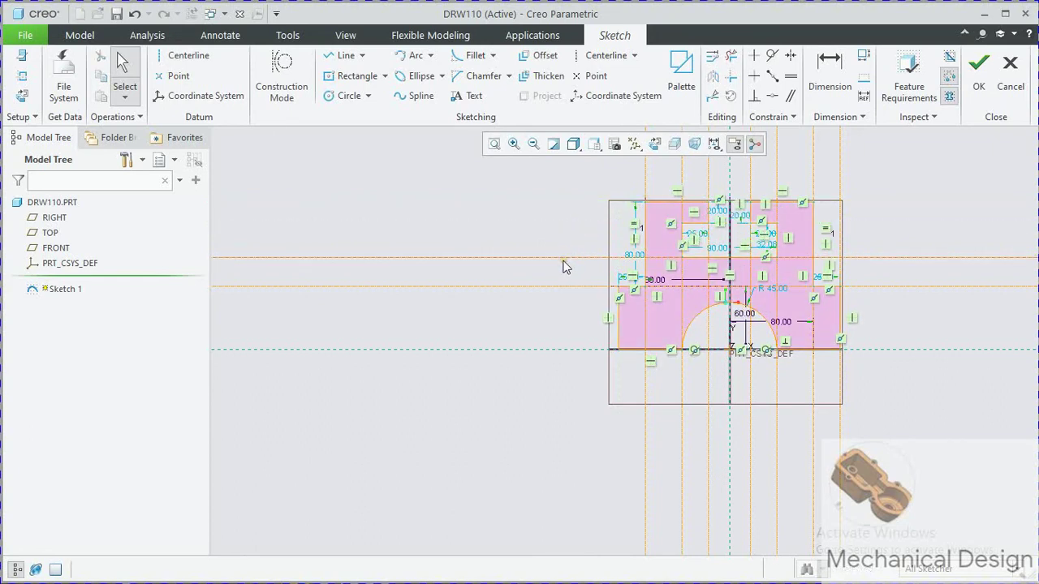
{"action": "left_click", "coordinate": [565, 259]}
{"action": "key", "text": "Delete"}
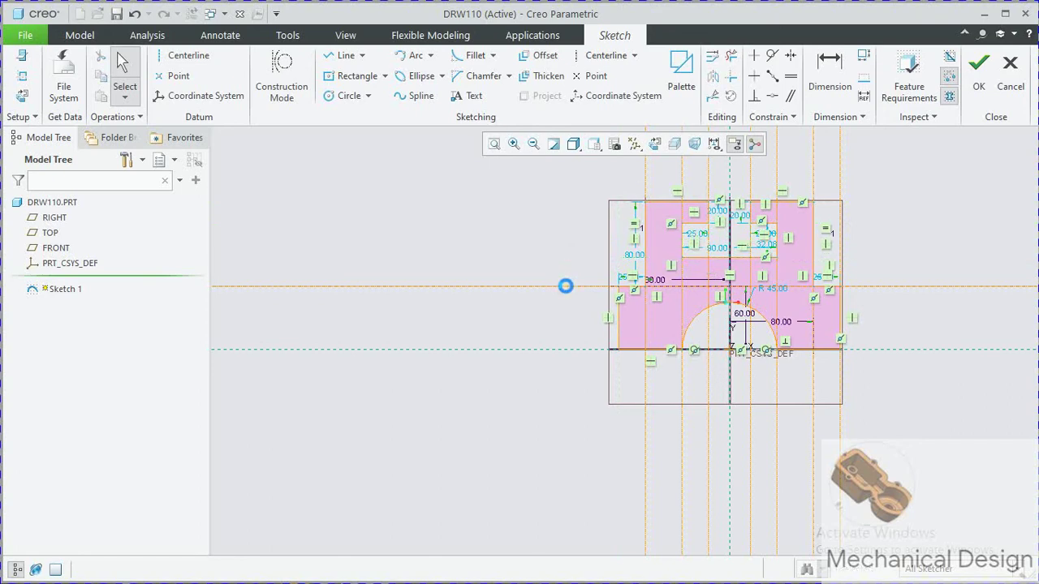
{"action": "left_click", "coordinate": [566, 286]}
{"action": "key", "text": "Delete"}
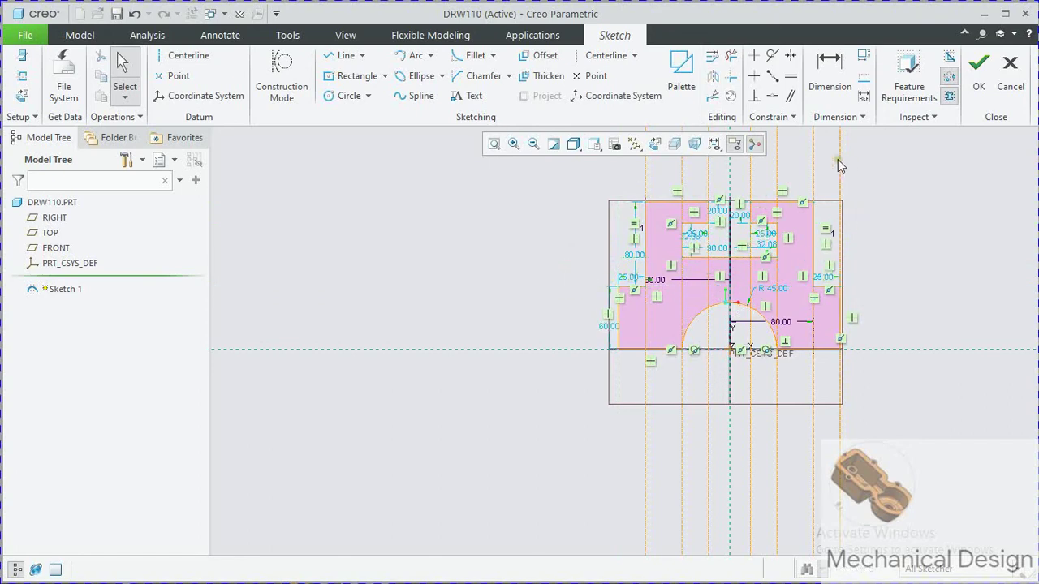
Step: Delete the six vertical reference lines and bring up the part 110 reference drawing
{"action": "left_click", "coordinate": [840, 168]}
{"action": "key", "text": "Delete"}
{"action": "left_click", "coordinate": [815, 169]}
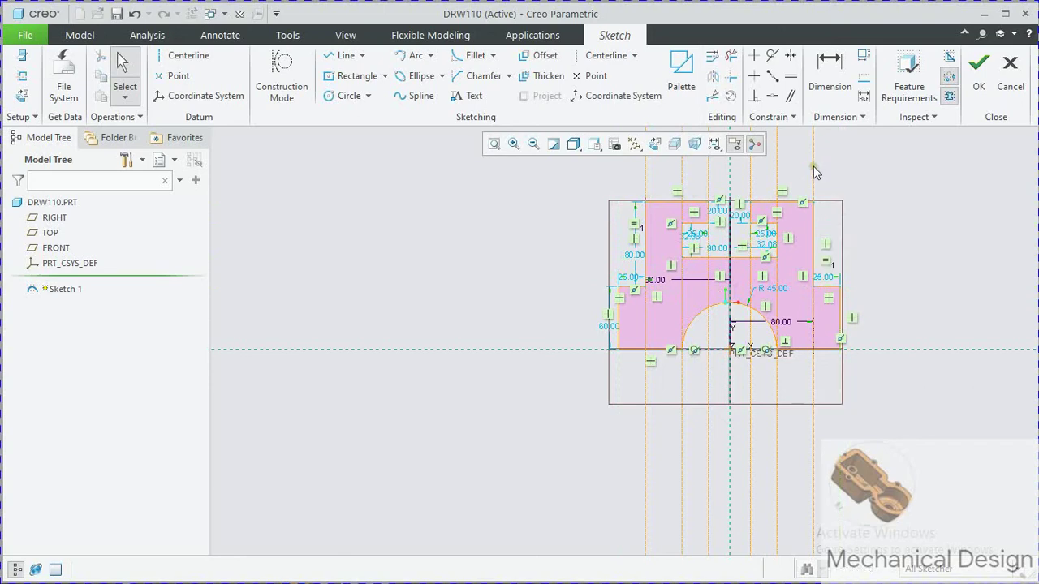
{"action": "key", "text": "Delete"}
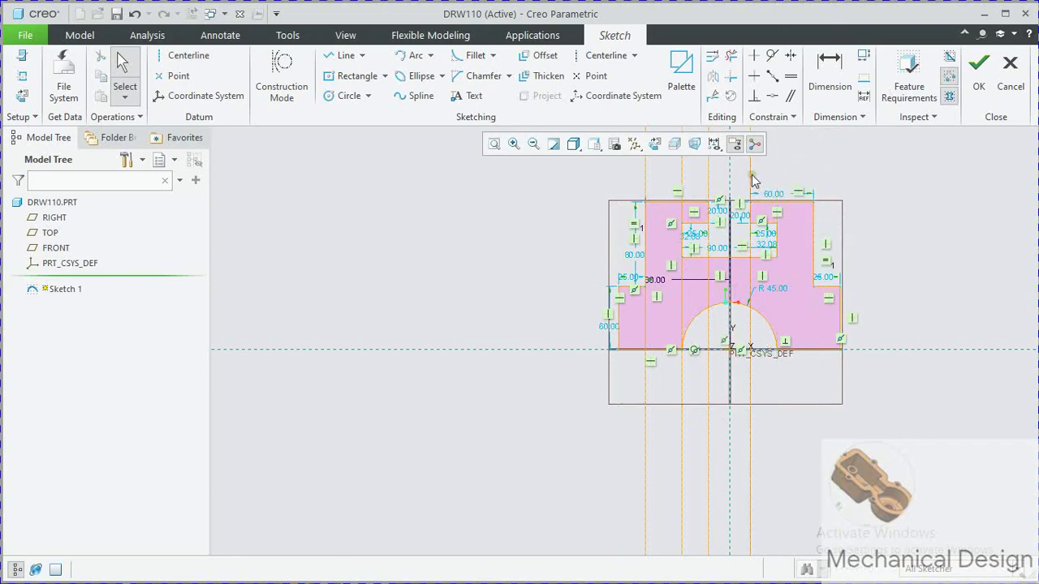
{"action": "left_click", "coordinate": [751, 174]}
{"action": "key", "text": "Delete"}
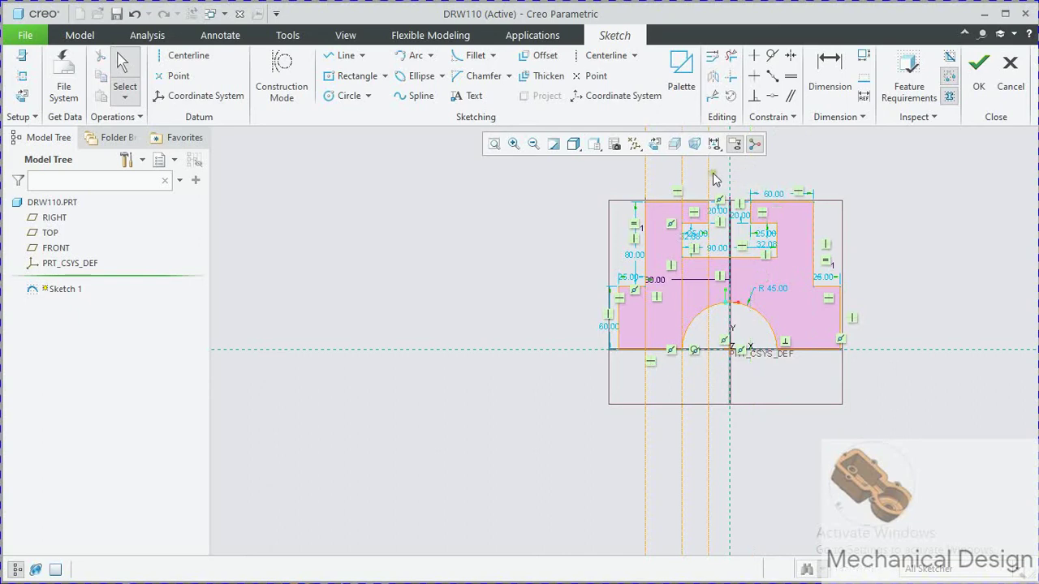
{"action": "left_click", "coordinate": [709, 176]}
{"action": "key", "text": "Delete"}
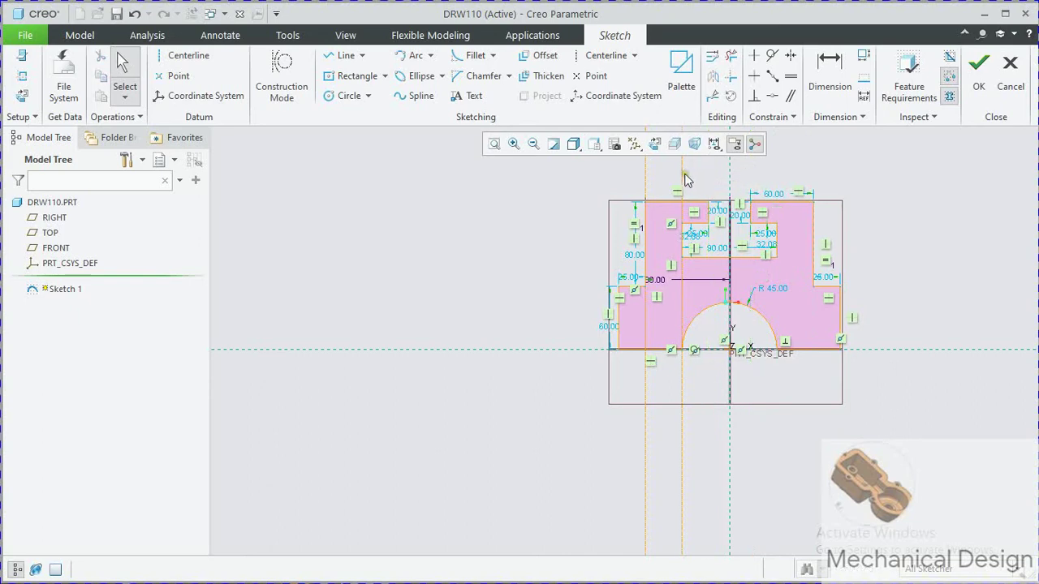
{"action": "left_click", "coordinate": [682, 178]}
{"action": "key", "text": "Delete"}
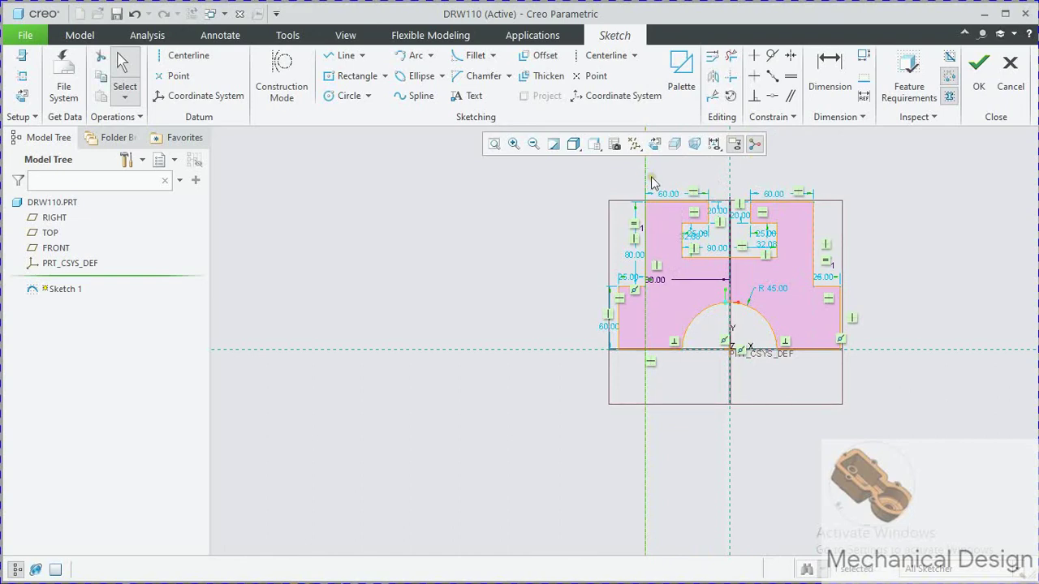
{"action": "left_click", "coordinate": [648, 182]}
{"action": "key", "text": "Delete"}
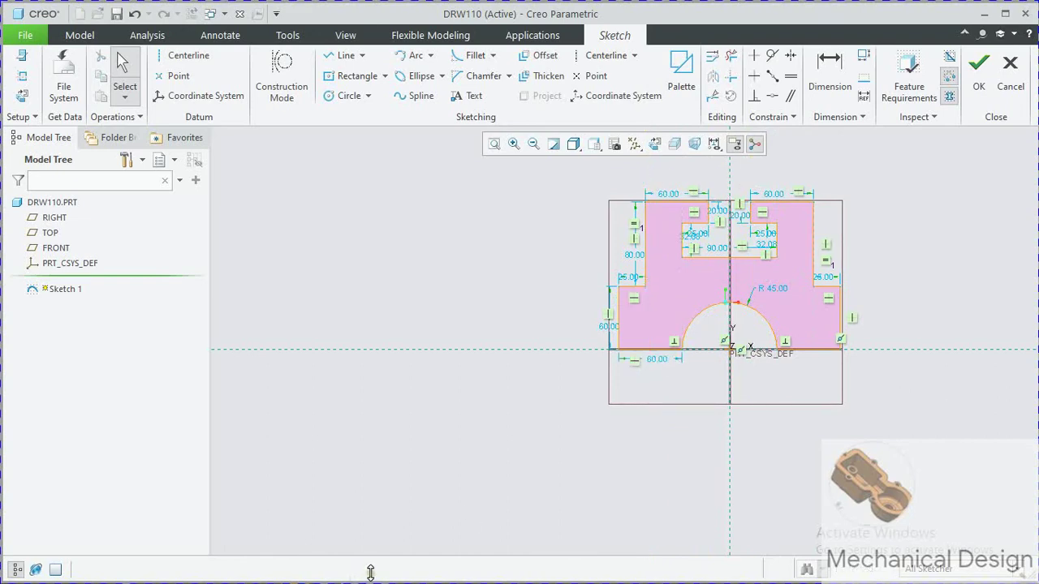
{"action": "left_click_drag", "start_coordinate": [371, 572], "coordinate": [369, 562]}
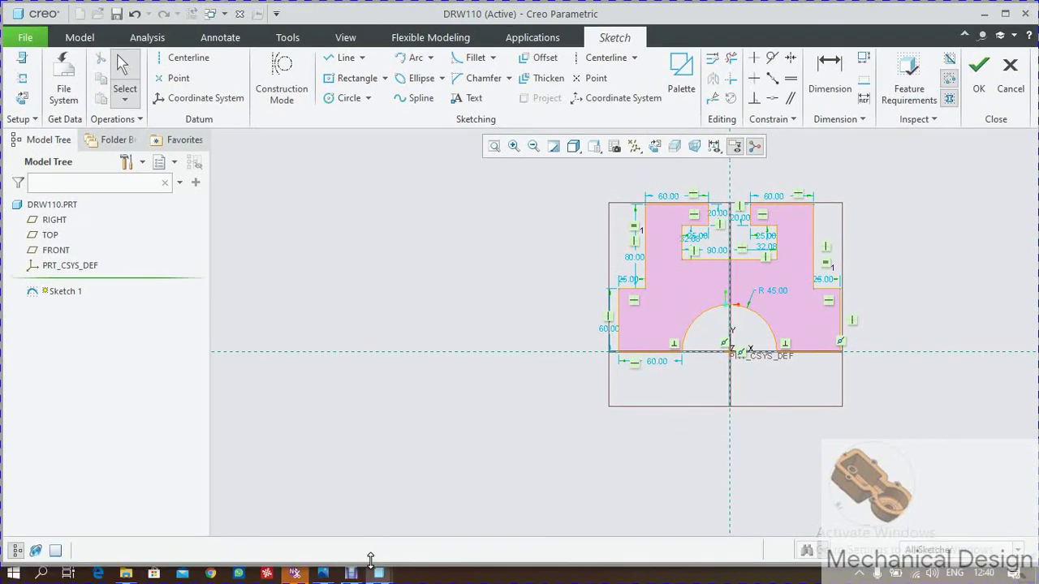
{"action": "left_click", "coordinate": [324, 574]}
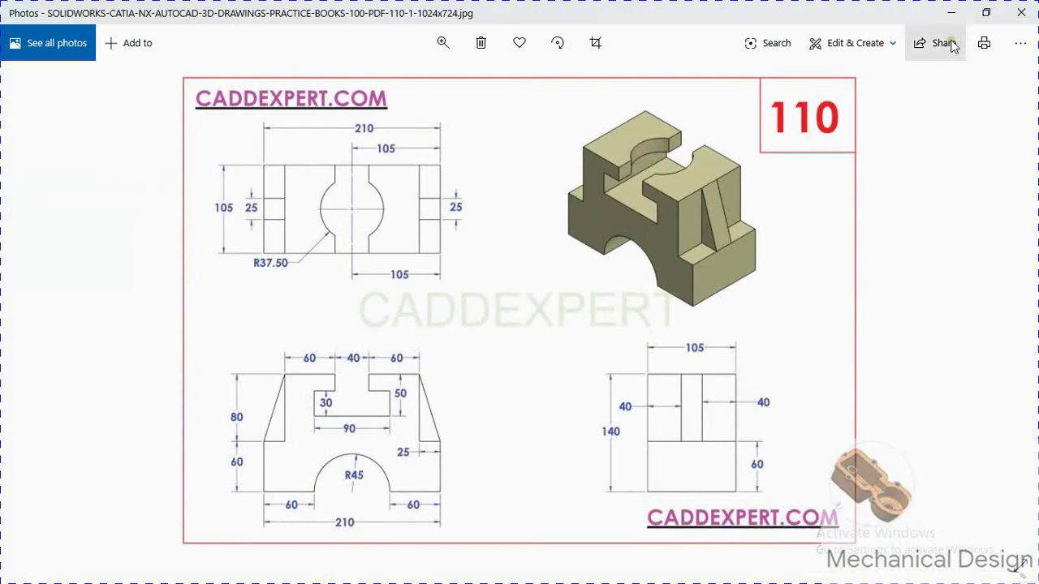
Step: Hide the drawing 110 image and finish the stepped profile as Sketch 1
{"action": "left_click", "coordinate": [952, 14]}
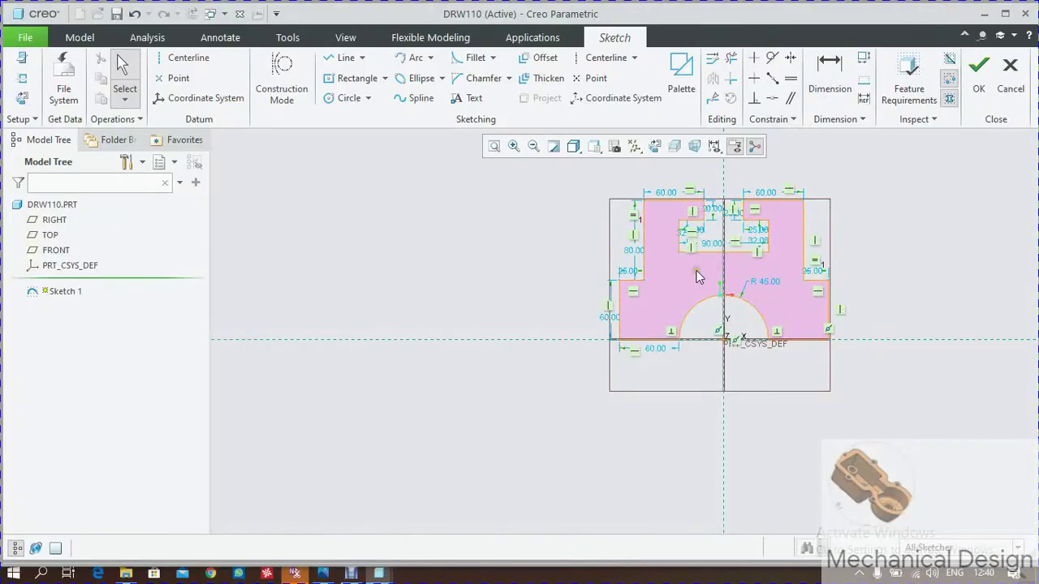
{"action": "left_click", "coordinate": [979, 73]}
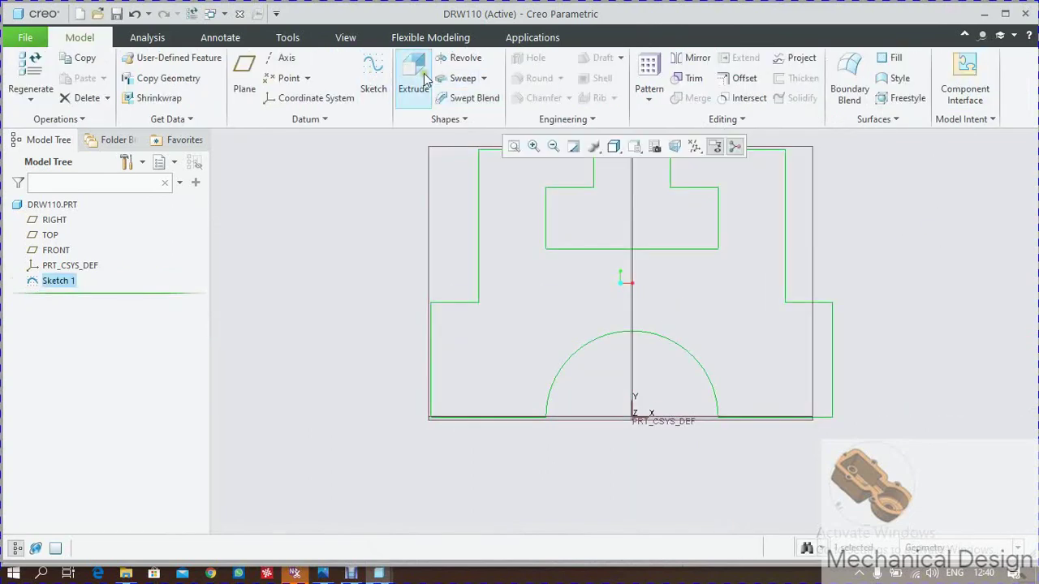
Step: Extrude Sketch 1 to a 105 depth, preview it in 3D, and complete Extrude 1
{"action": "left_click", "coordinate": [413, 77]}
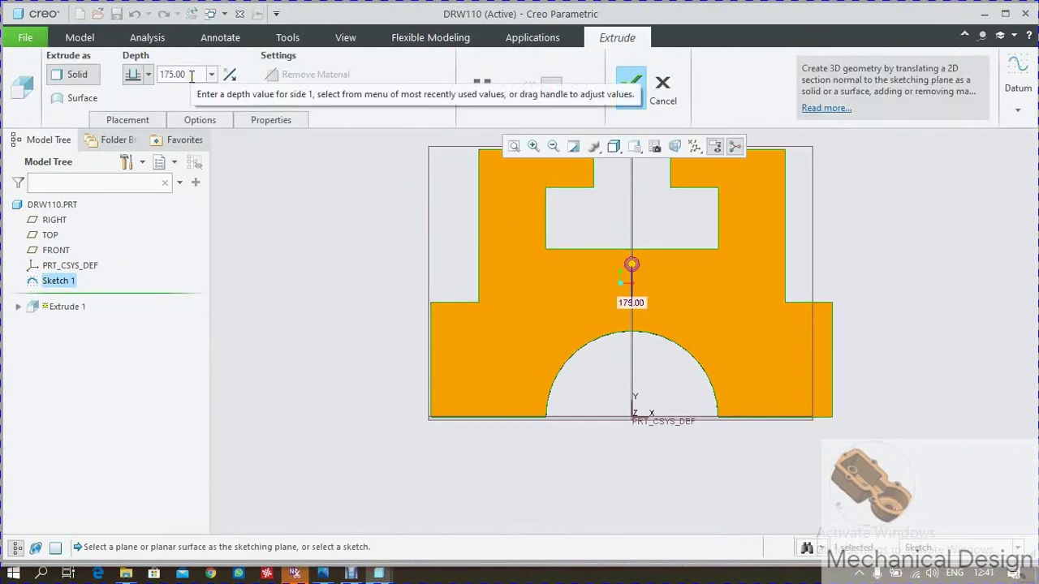
{"action": "double_click", "coordinate": [192, 75]}
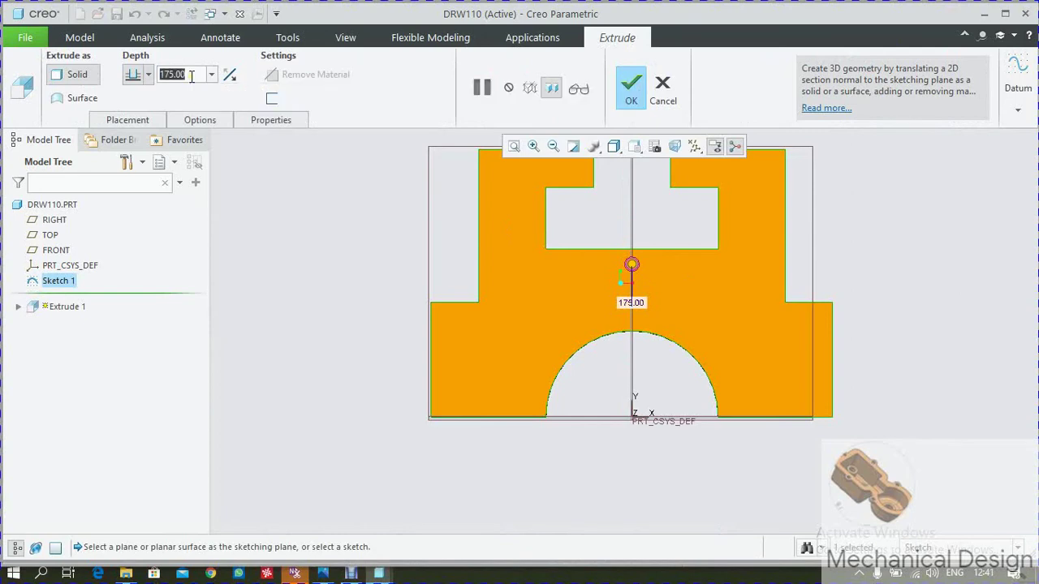
{"action": "type", "text": "105"}
{"action": "key", "text": "Return"}
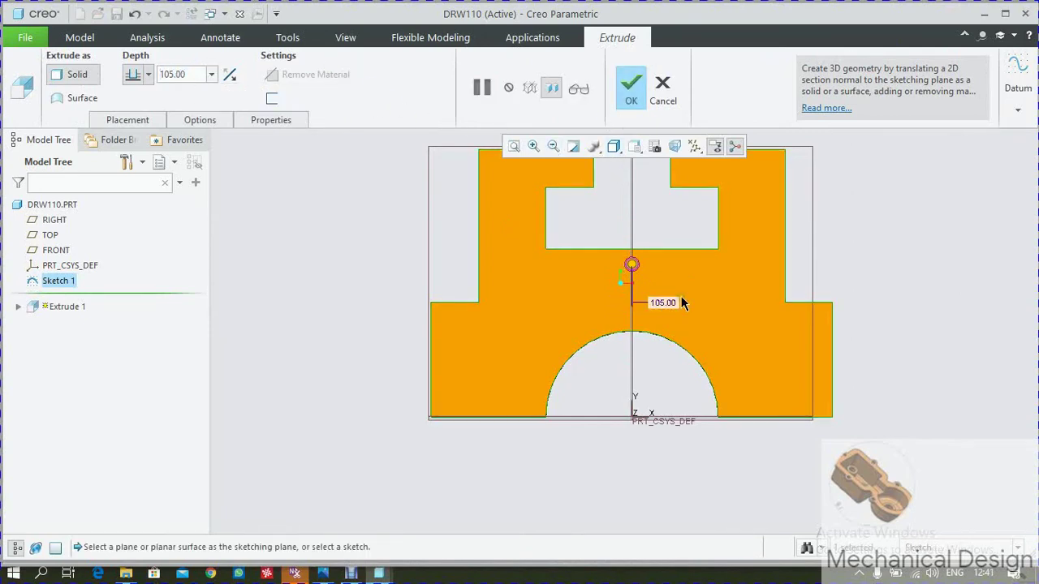
{"action": "key", "text": "ctrl+d"}
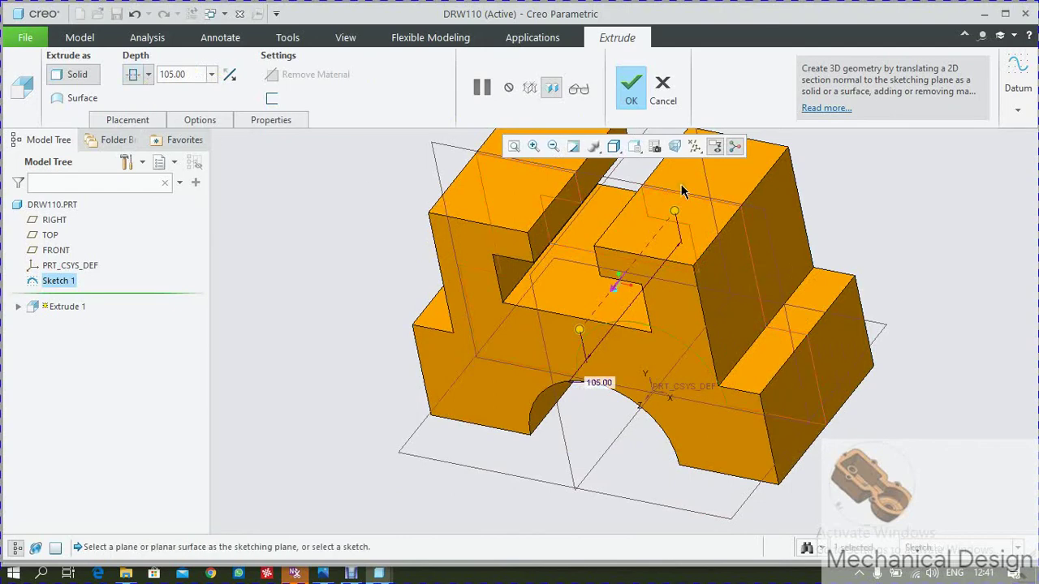
{"action": "left_click", "coordinate": [632, 89]}
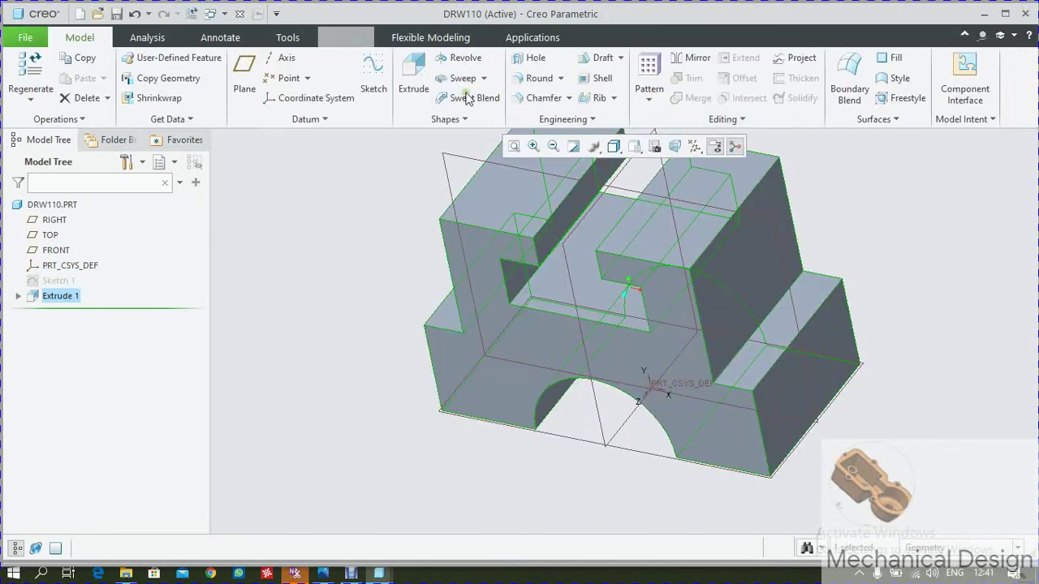
Step: Reset to standard orientation, compare with drawing 110, and select the FRONT plane
{"action": "left_click", "coordinate": [346, 37]}
{"action": "left_click", "coordinate": [456, 81]}
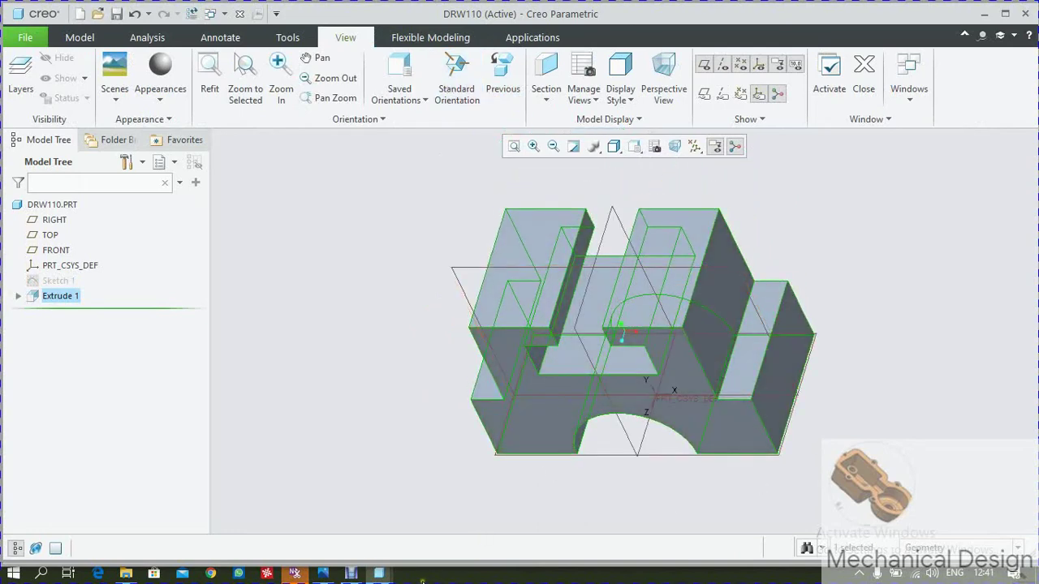
{"action": "left_click", "coordinate": [323, 574]}
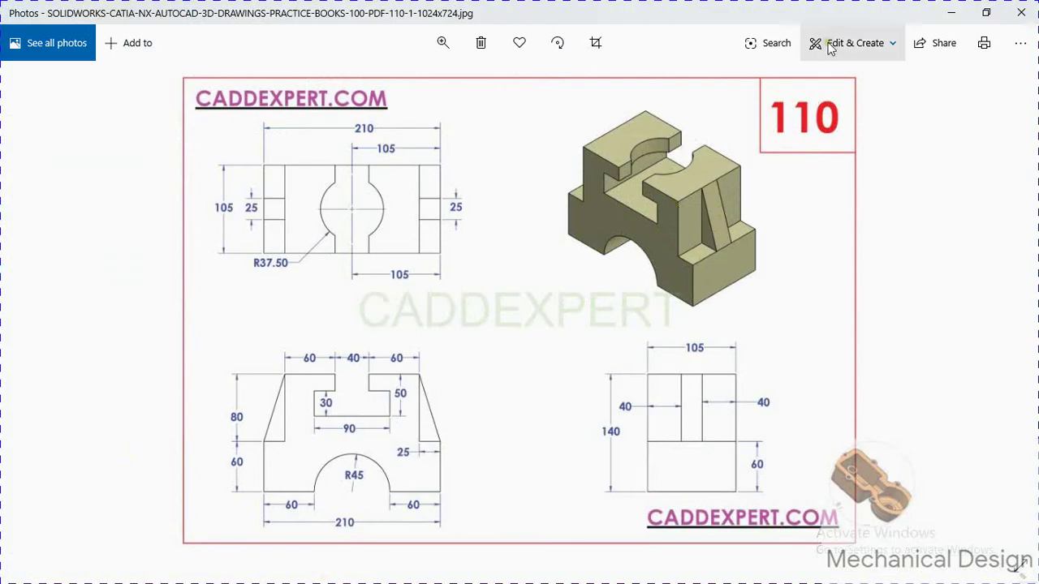
{"action": "left_click", "coordinate": [953, 12]}
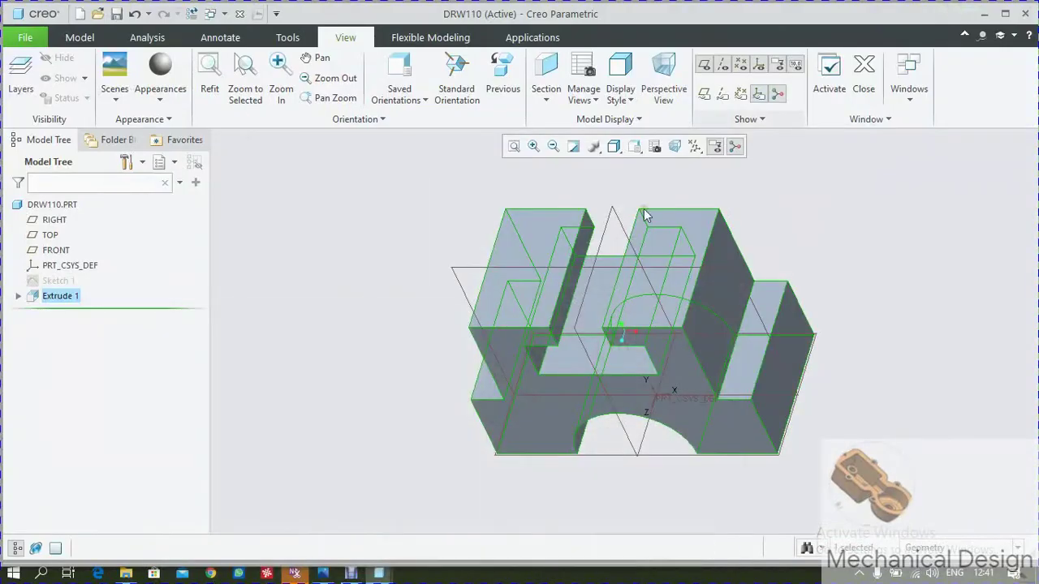
{"action": "left_click", "coordinate": [756, 307]}
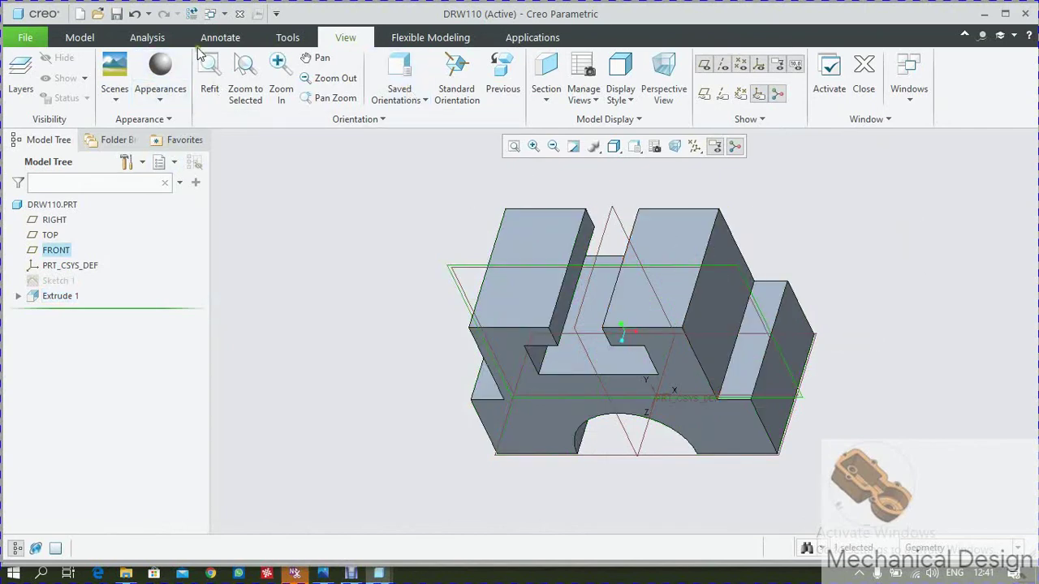
Step: Start a new sketch on the FRONT plane
{"action": "left_click", "coordinate": [80, 38]}
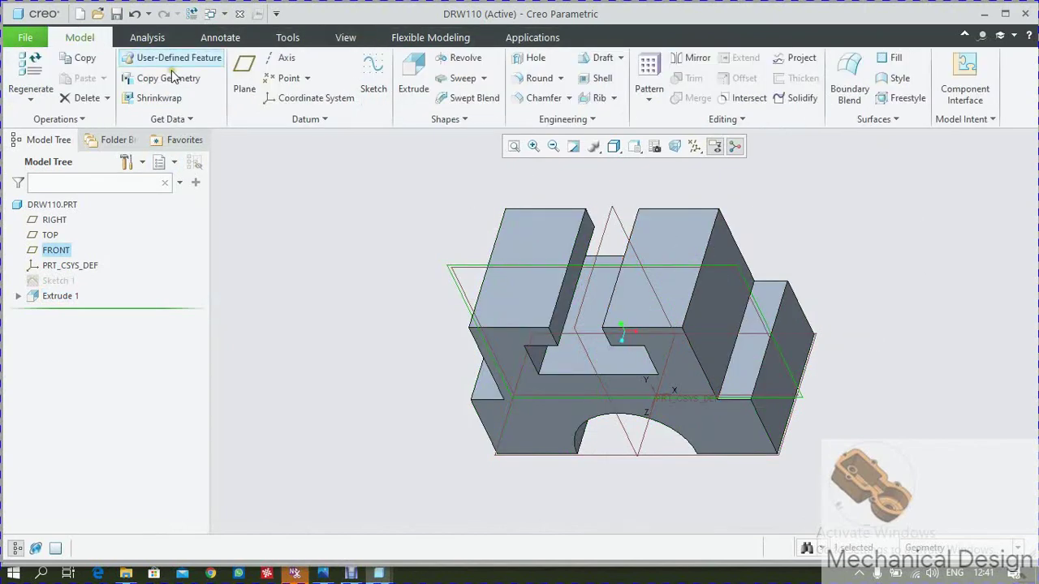
{"action": "left_click", "coordinate": [372, 77]}
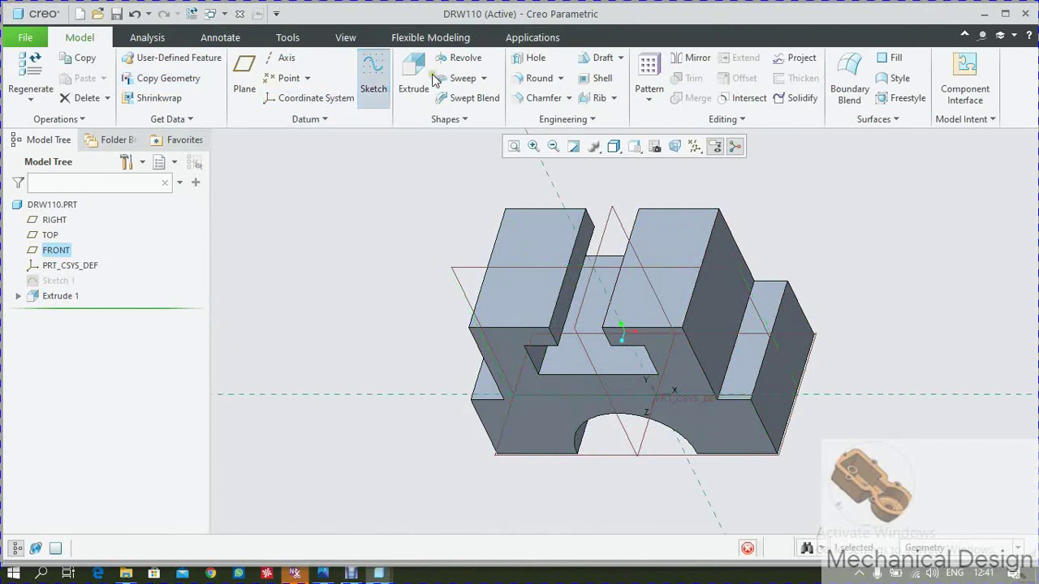
{"action": "left_click", "coordinate": [654, 146]}
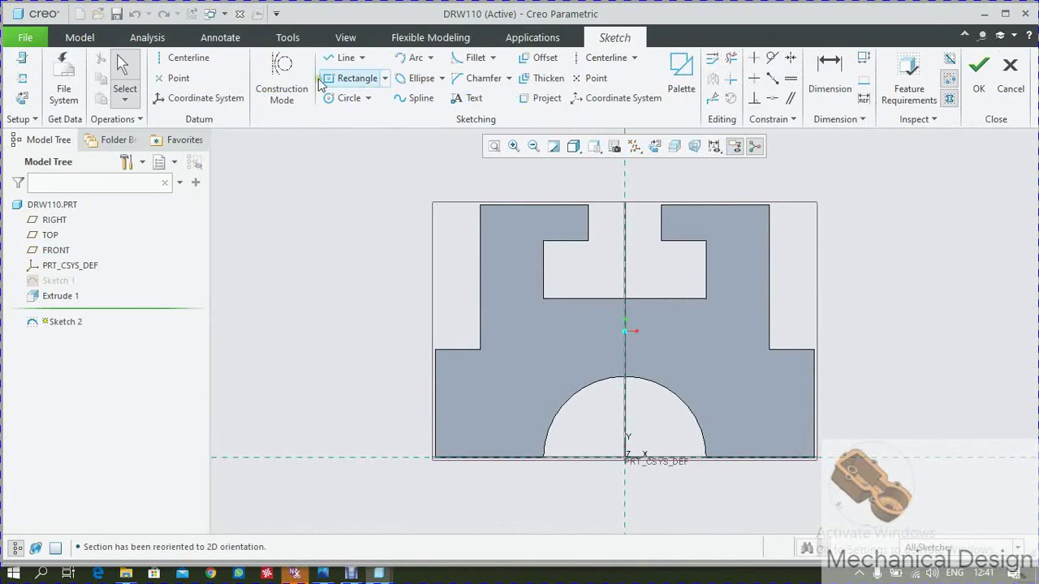
Step: Add the block's side and shoulder edges as references until the sketch is fully placed
{"action": "left_click", "coordinate": [22, 78]}
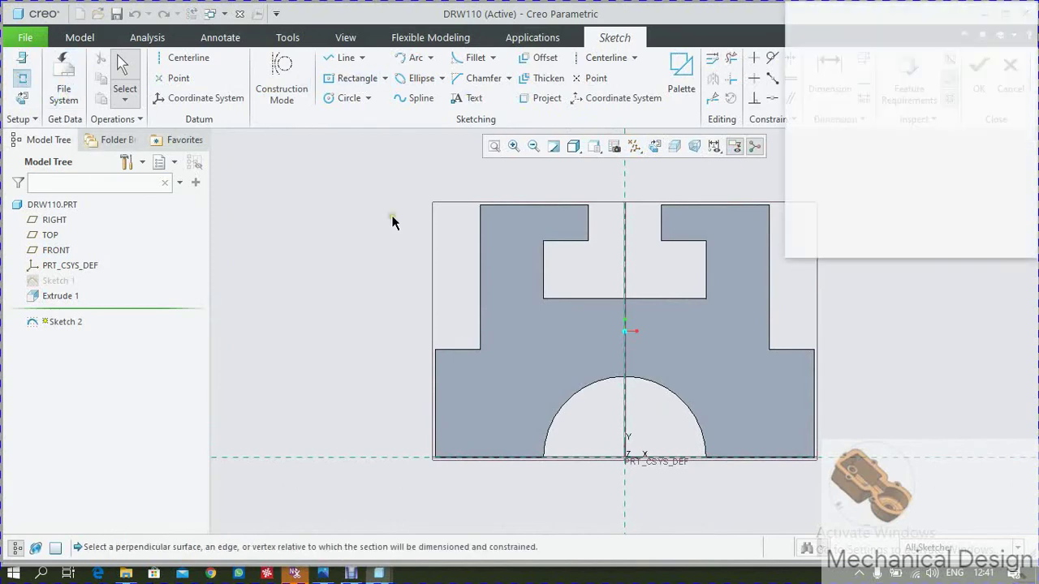
{"action": "left_click", "coordinate": [768, 307]}
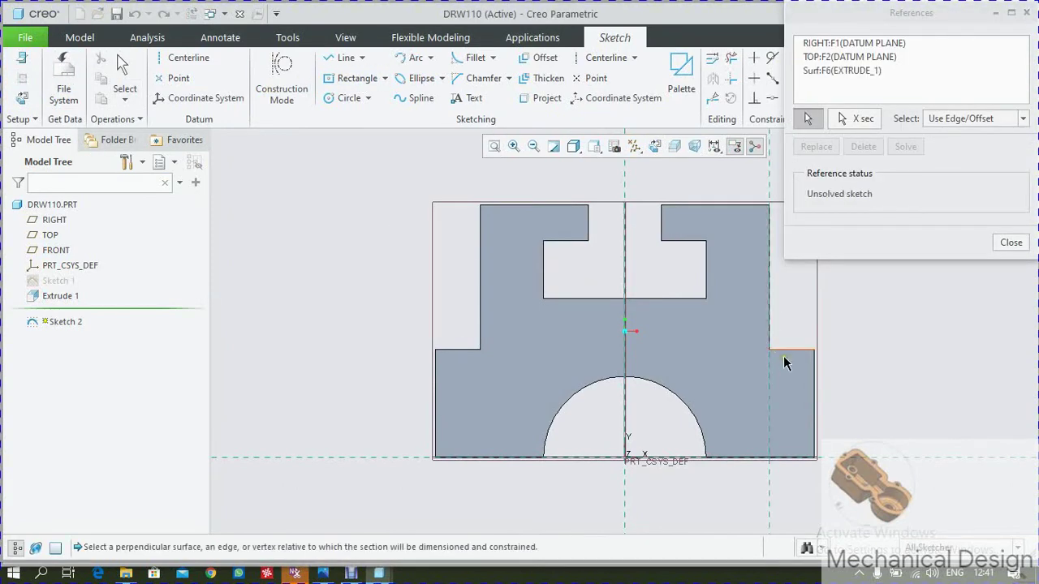
{"action": "left_click", "coordinate": [517, 350]}
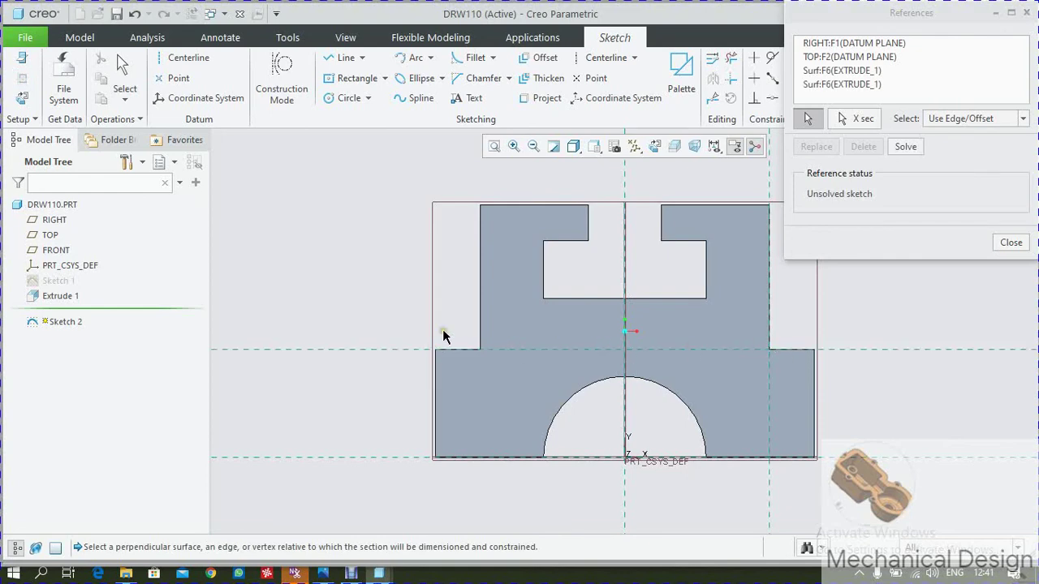
{"action": "left_click", "coordinate": [479, 293]}
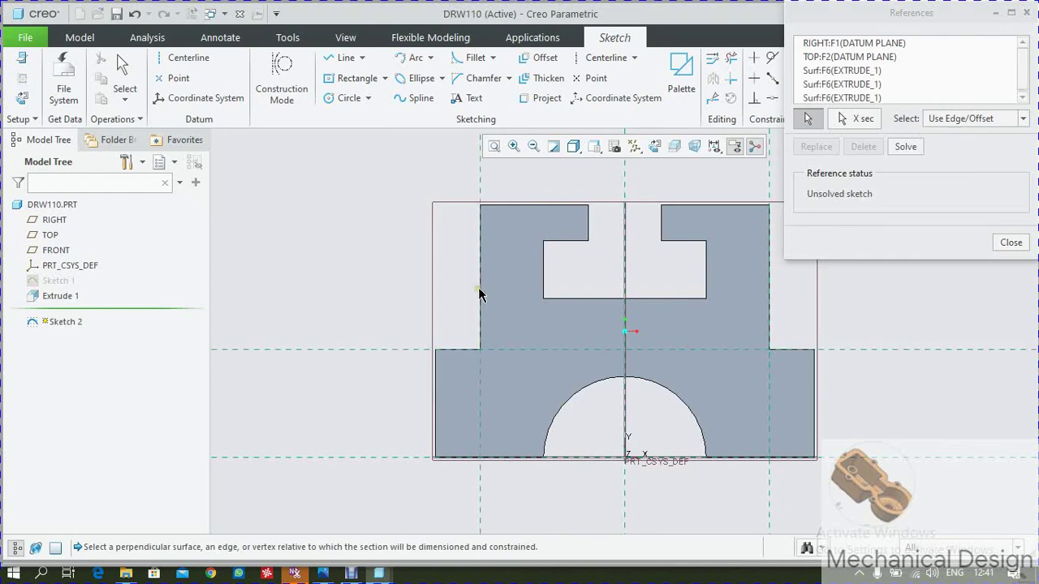
{"action": "left_click", "coordinate": [904, 148]}
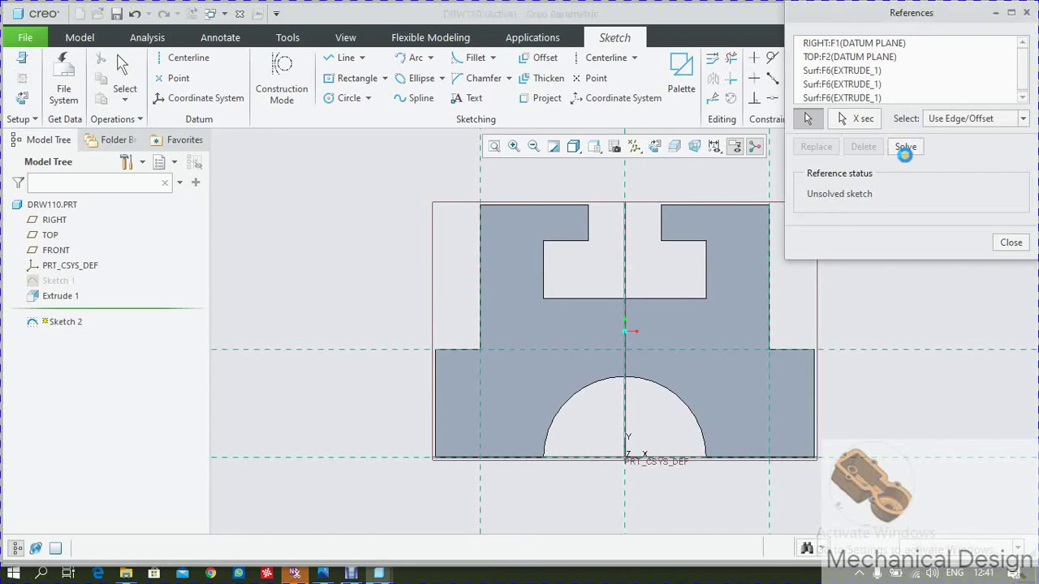
{"action": "left_click", "coordinate": [1011, 243]}
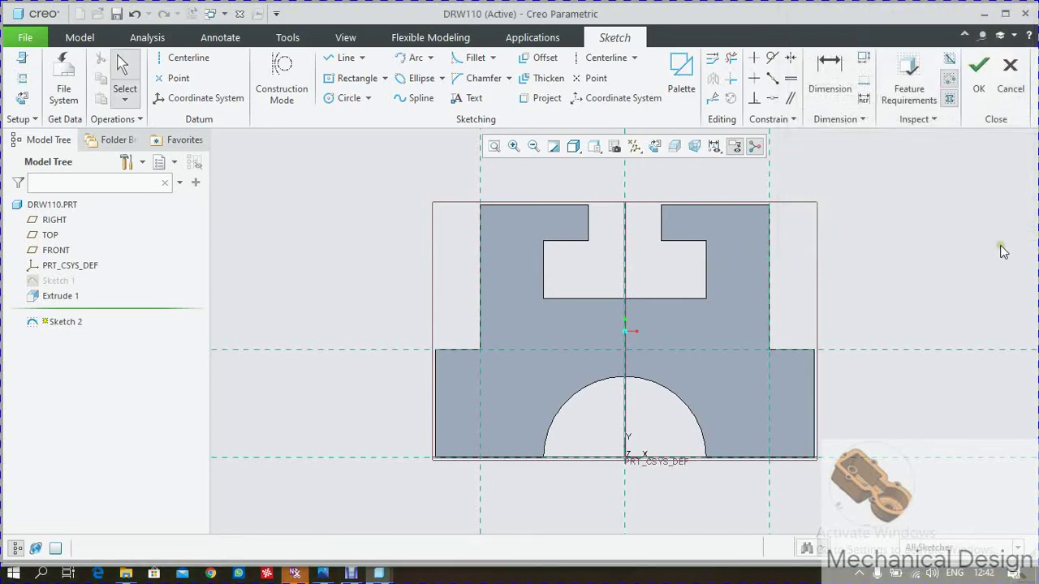
Step: Draw the left wedge's slanted line from the top-left corner to the left shoulder
{"action": "left_click", "coordinate": [340, 64]}
{"action": "left_click", "coordinate": [480, 205]}
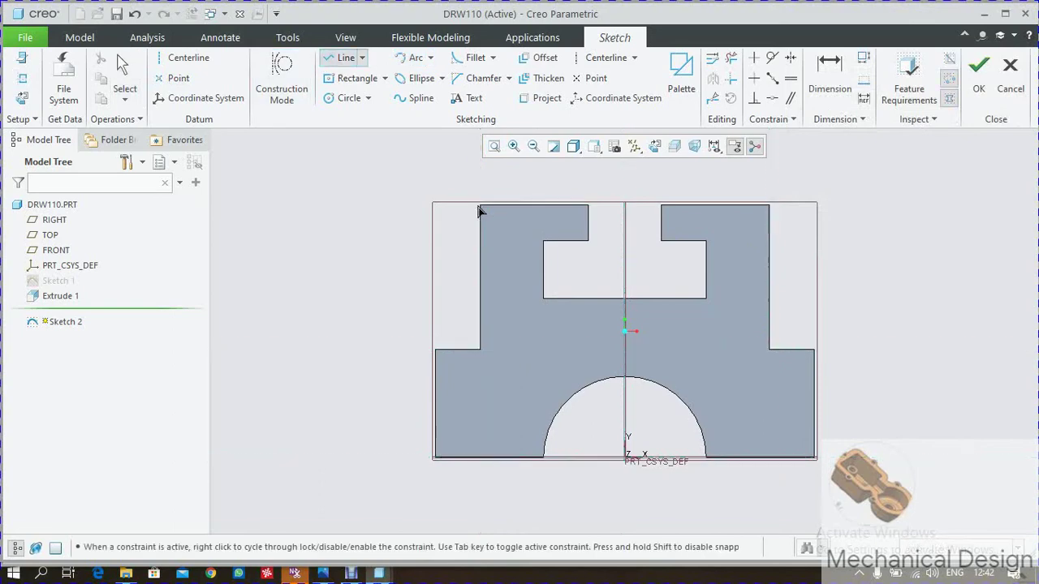
{"action": "left_click", "coordinate": [436, 351]}
{"action": "middle_click", "coordinate": [483, 351]}
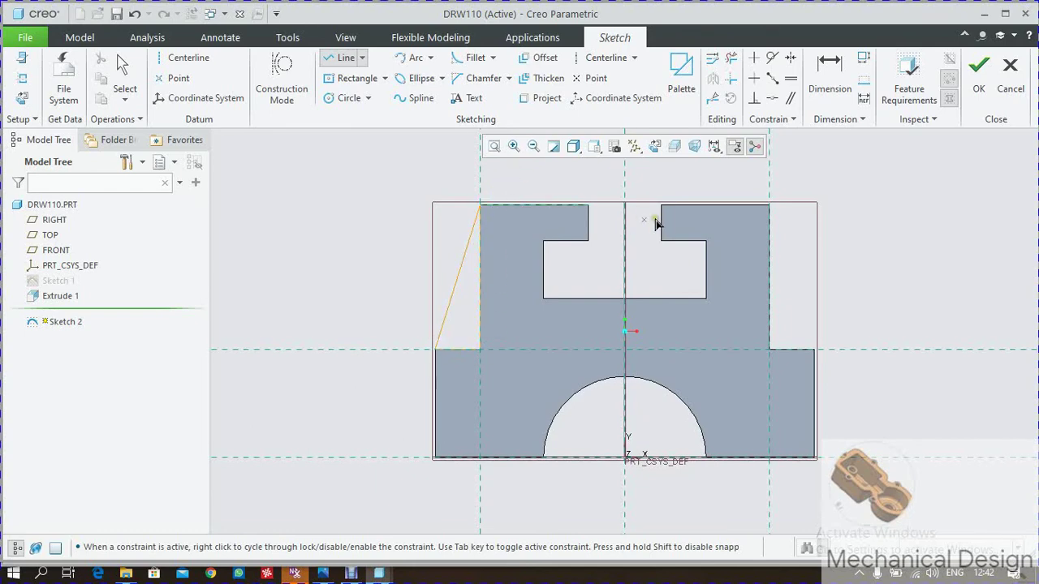
Step: Outline the closed right wedge triangle and accept the finished Sketch 2
{"action": "left_click", "coordinate": [770, 206]}
{"action": "left_click", "coordinate": [815, 350]}
{"action": "left_click", "coordinate": [770, 350]}
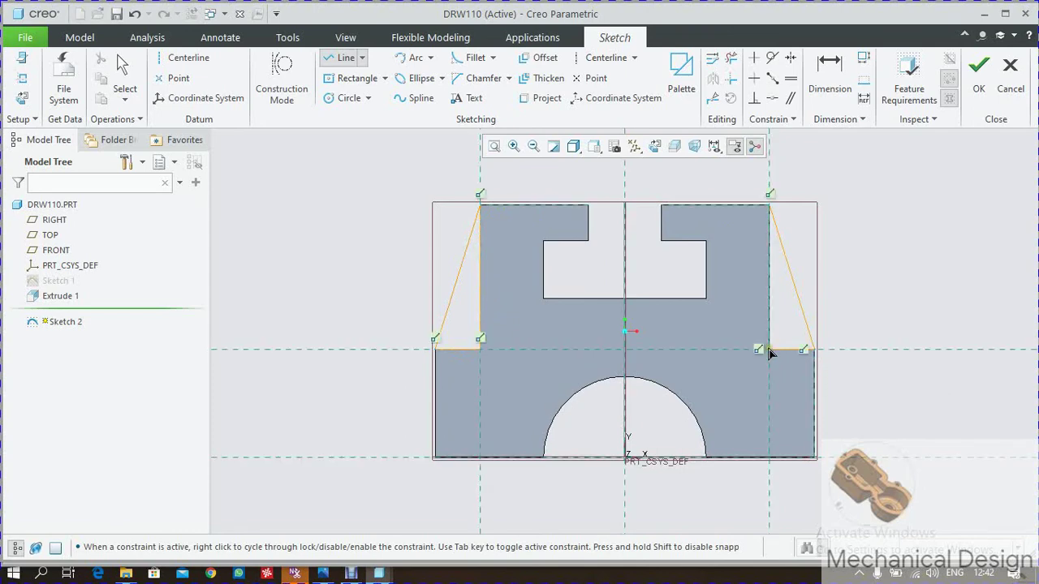
{"action": "left_click", "coordinate": [769, 207]}
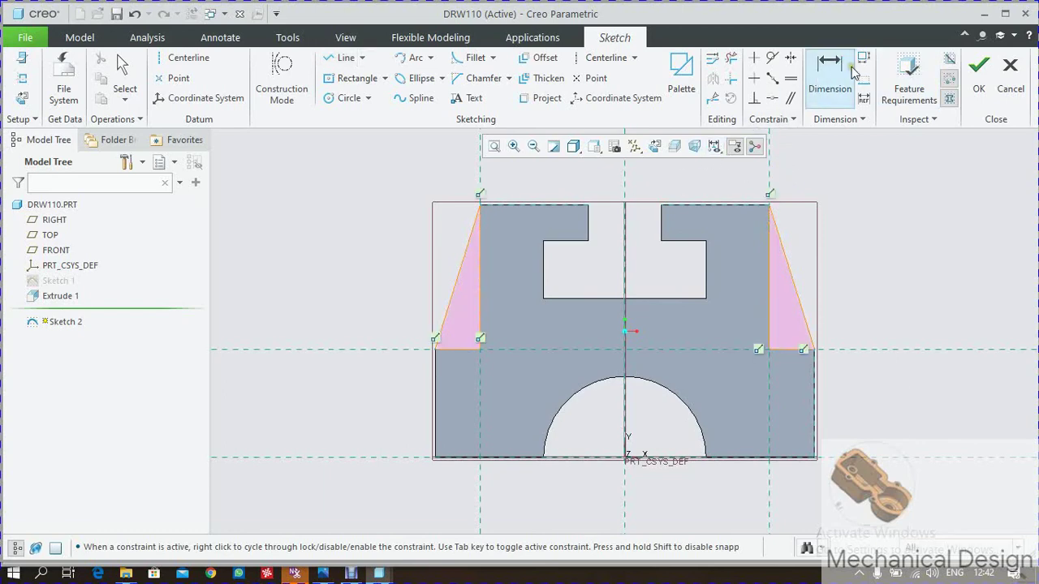
{"action": "left_click", "coordinate": [976, 85]}
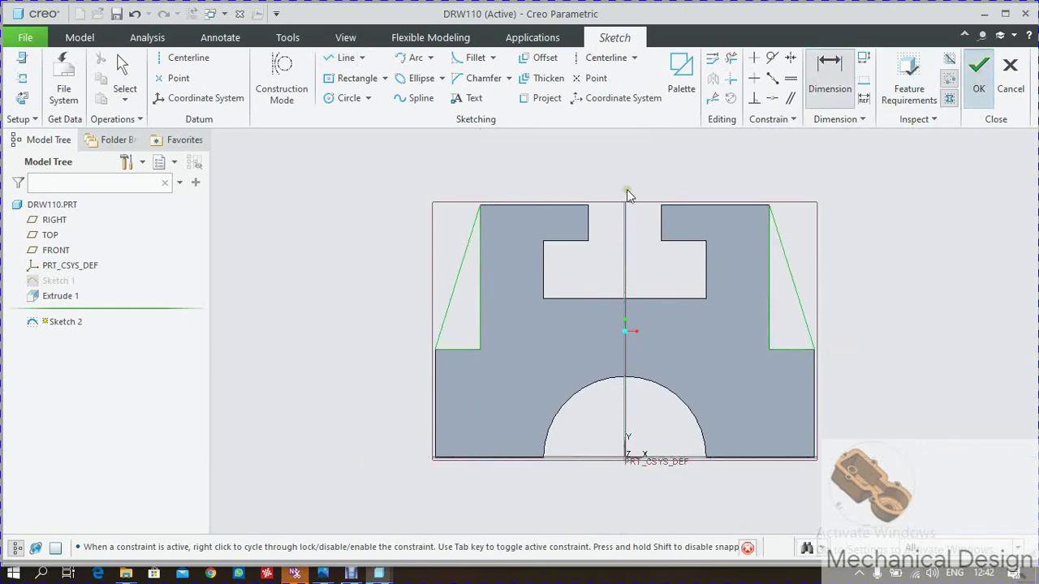
{"action": "left_click", "coordinate": [419, 89]}
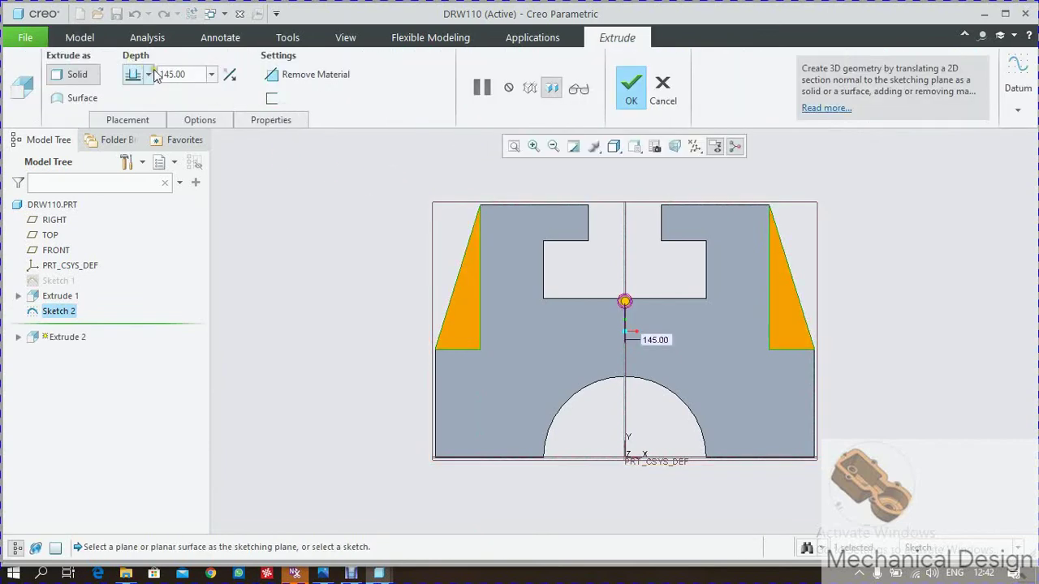
Step: Extrude the wedge sketch symmetrically to depth 25, completing Extrude 2
{"action": "double_click", "coordinate": [195, 72]}
{"action": "type", "text": "25"}
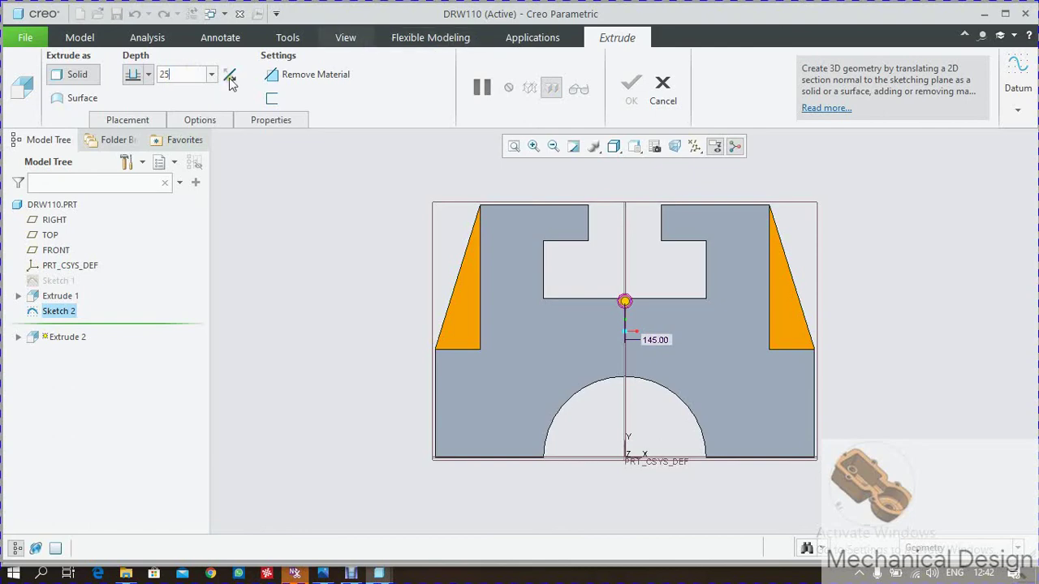
{"action": "left_click", "coordinate": [137, 119]}
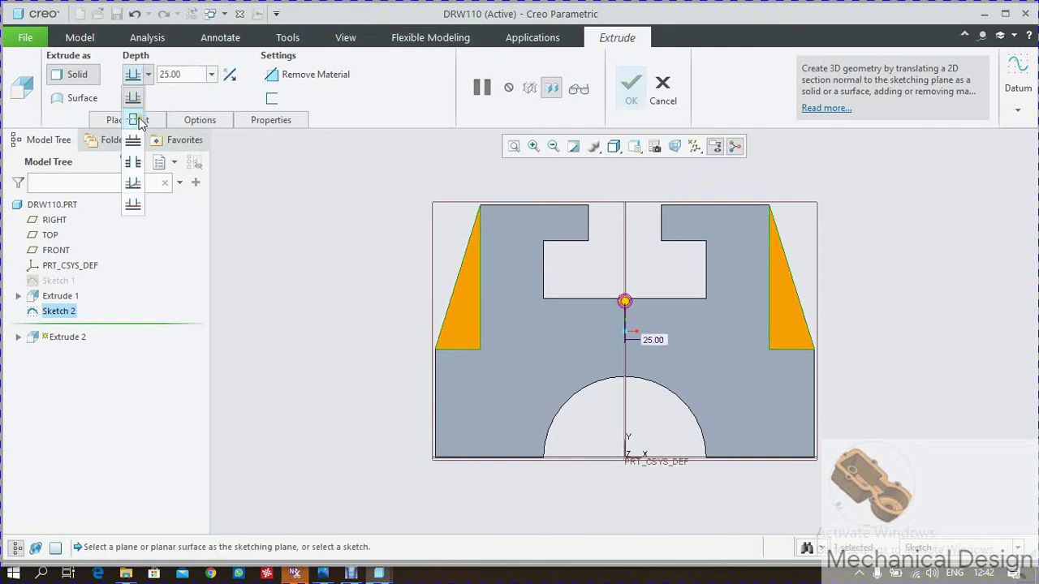
{"action": "middle_click_drag", "start_coordinate": [437, 203], "coordinate": [487, 329]}
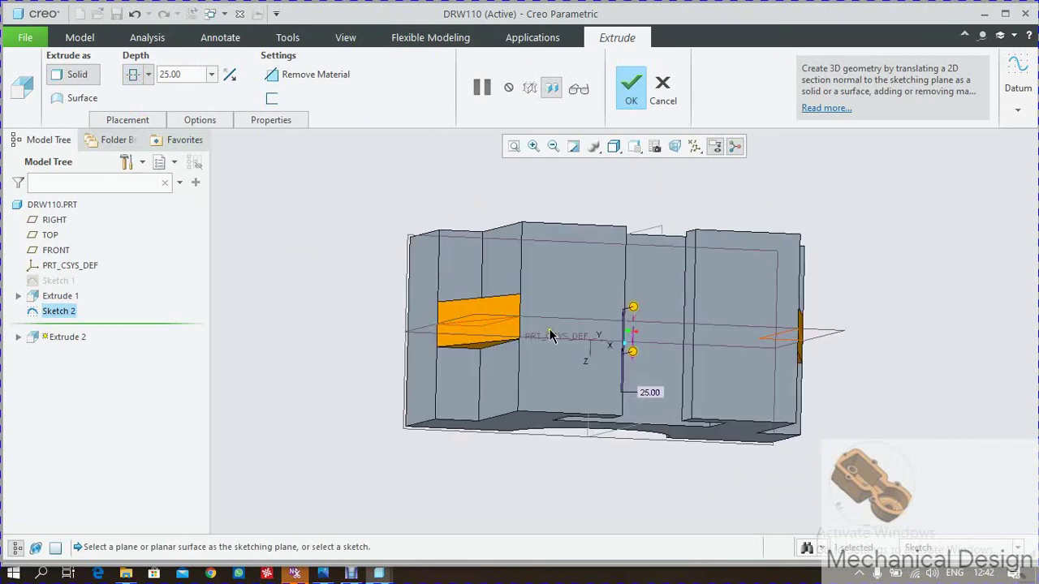
{"action": "left_click", "coordinate": [149, 75]}
{"action": "left_click", "coordinate": [133, 95]}
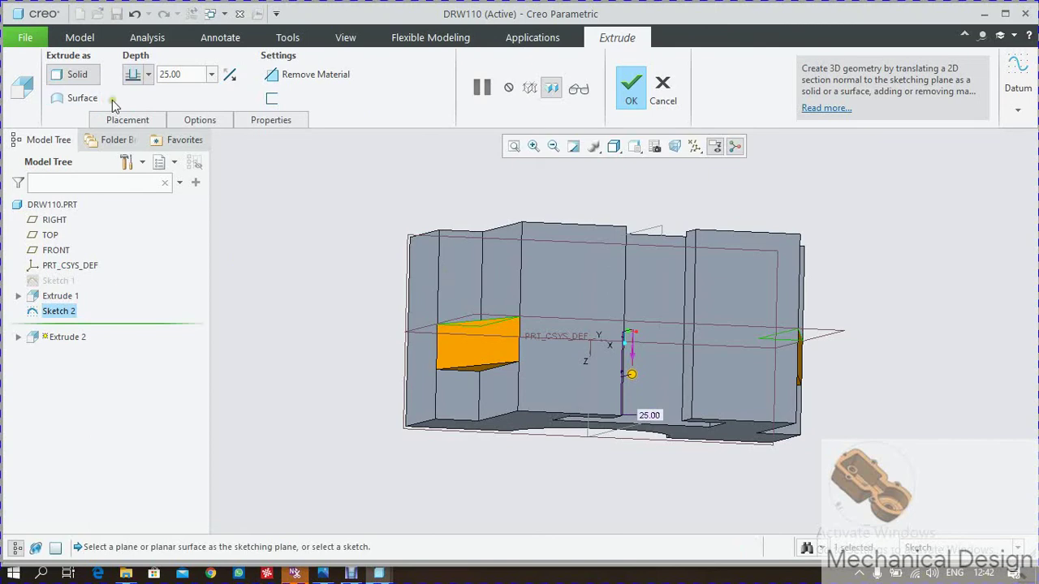
{"action": "left_click", "coordinate": [148, 75]}
{"action": "left_click", "coordinate": [134, 121]}
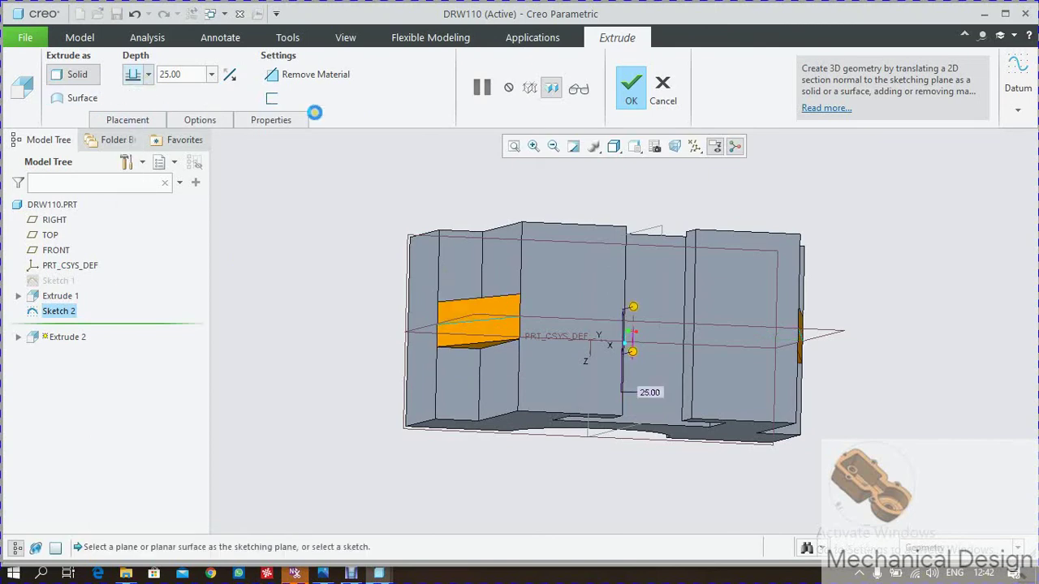
{"action": "left_click", "coordinate": [633, 90]}
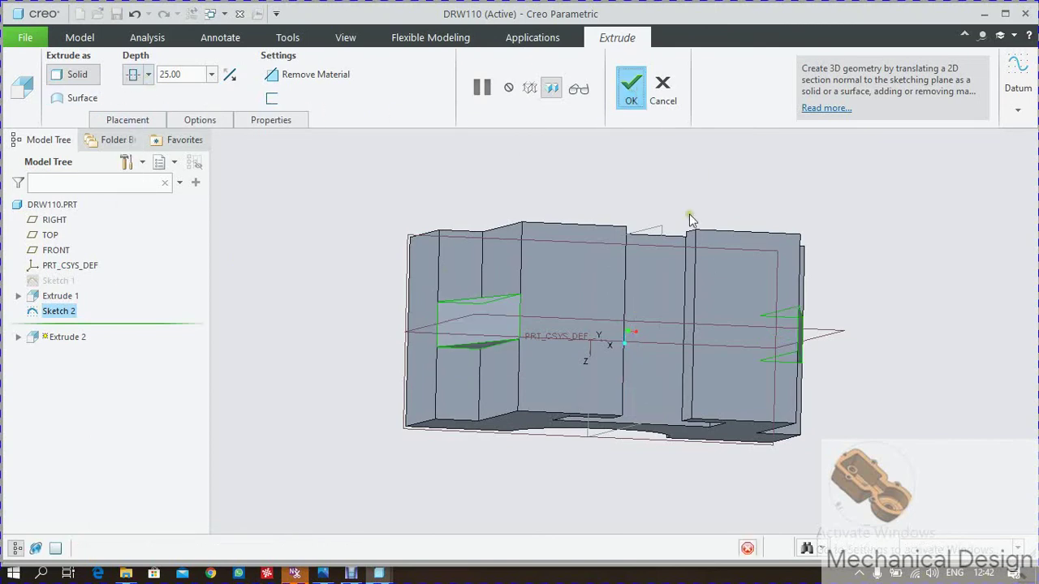
{"action": "left_click", "coordinate": [723, 294]}
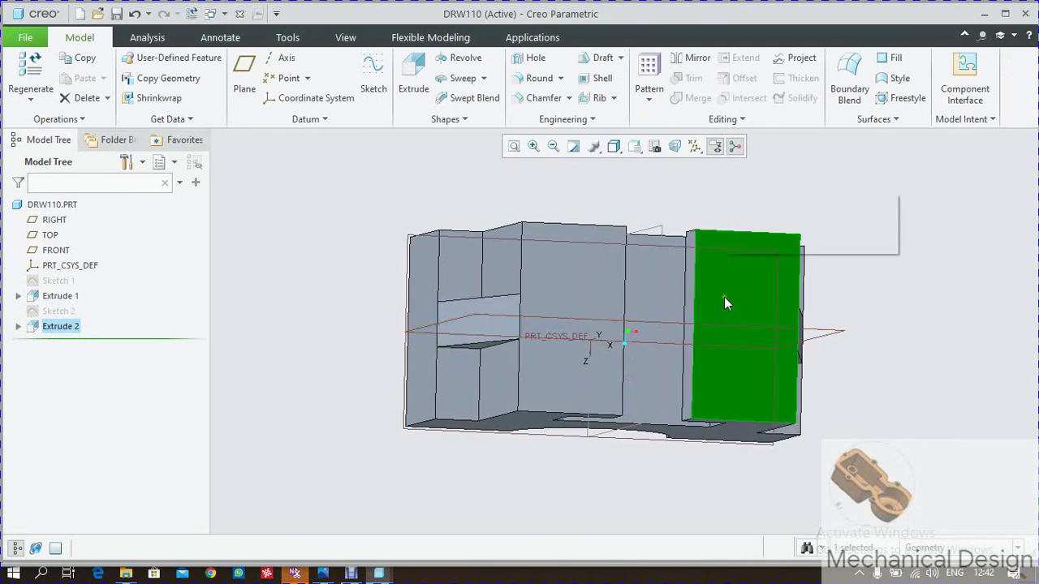
Step: Start a sketch on the selected face, referencing both centre-slot edges and the FRONT plane
{"action": "left_click", "coordinate": [373, 81]}
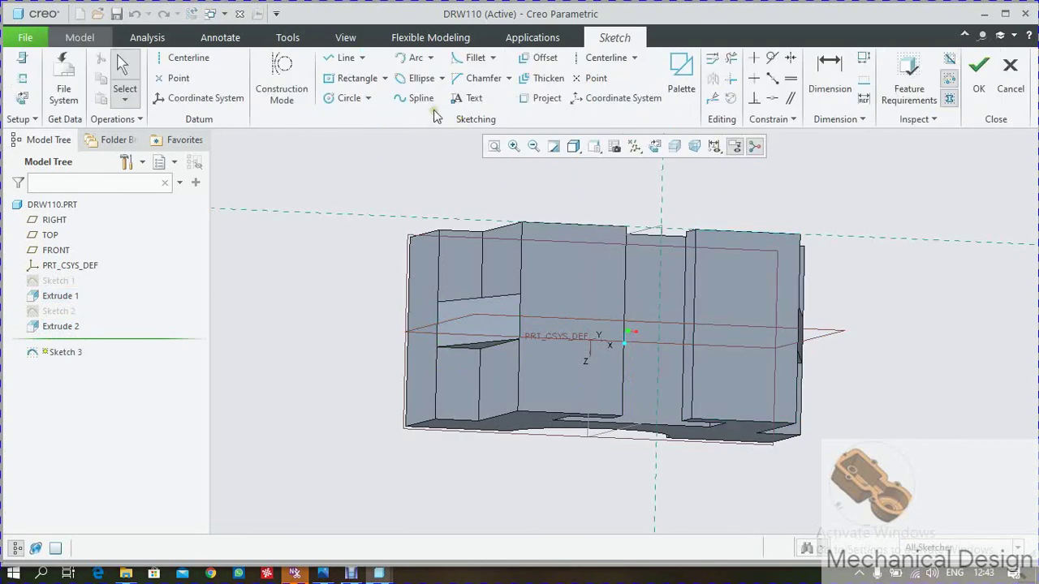
{"action": "left_click", "coordinate": [654, 147]}
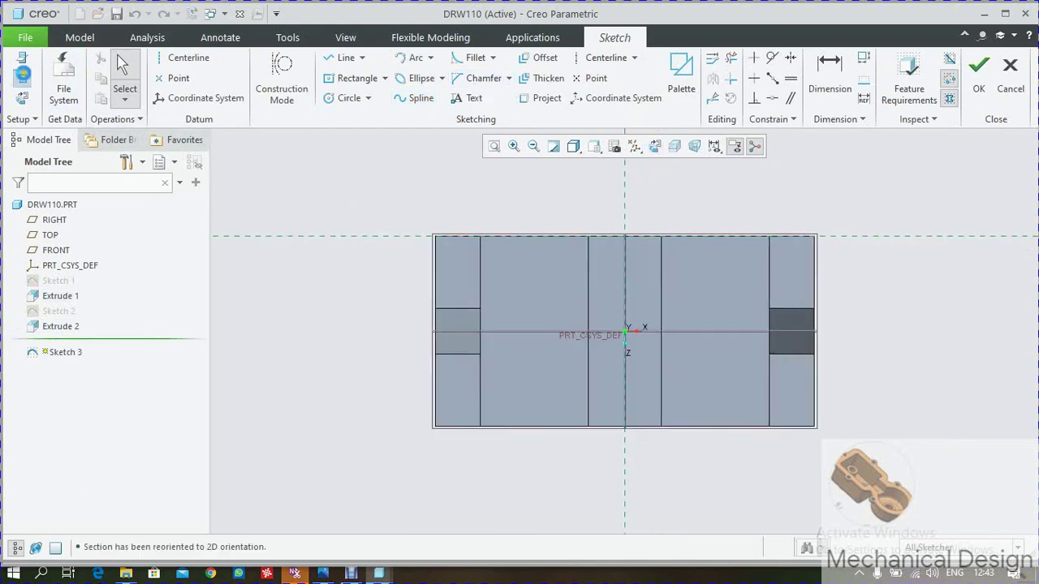
{"action": "left_click", "coordinate": [22, 74]}
{"action": "left_click", "coordinate": [588, 313]}
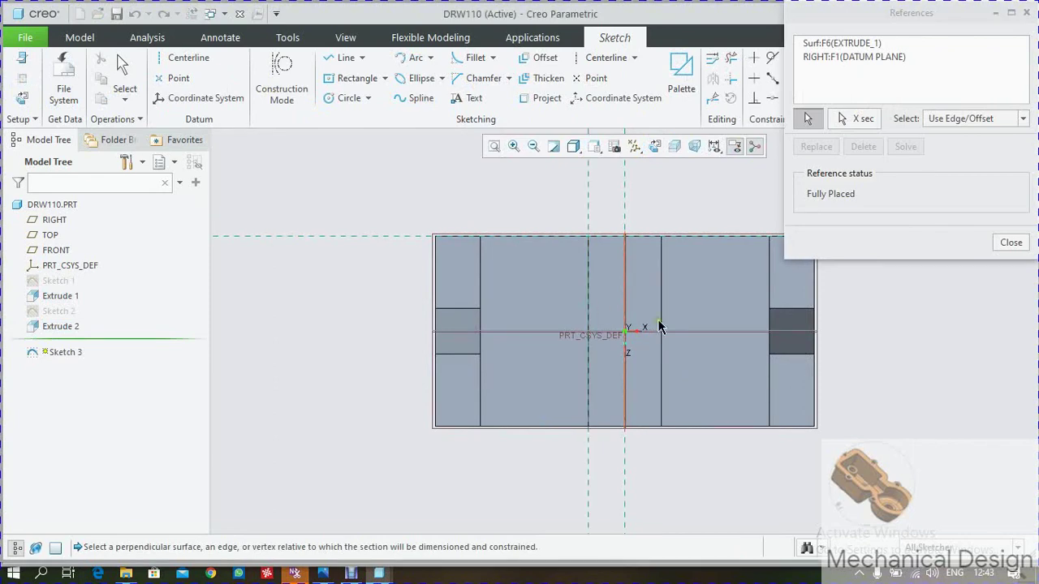
{"action": "left_click", "coordinate": [661, 306]}
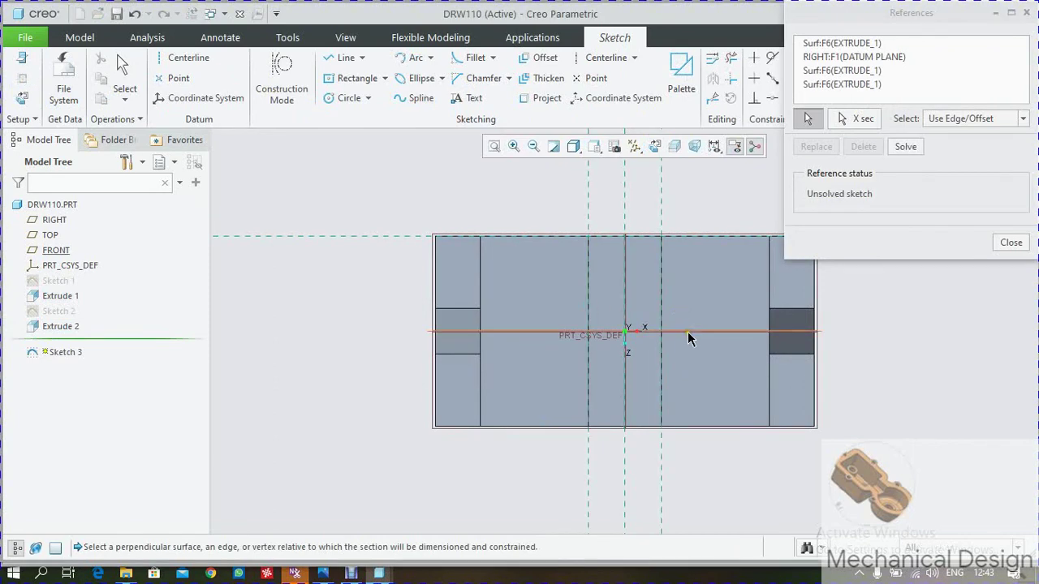
{"action": "left_click", "coordinate": [690, 332]}
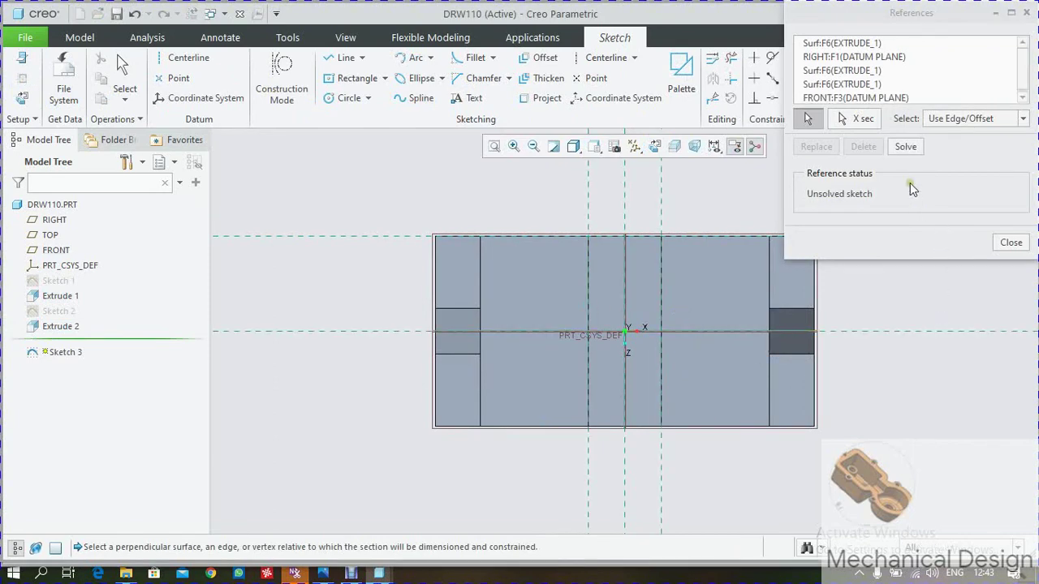
{"action": "left_click", "coordinate": [905, 149]}
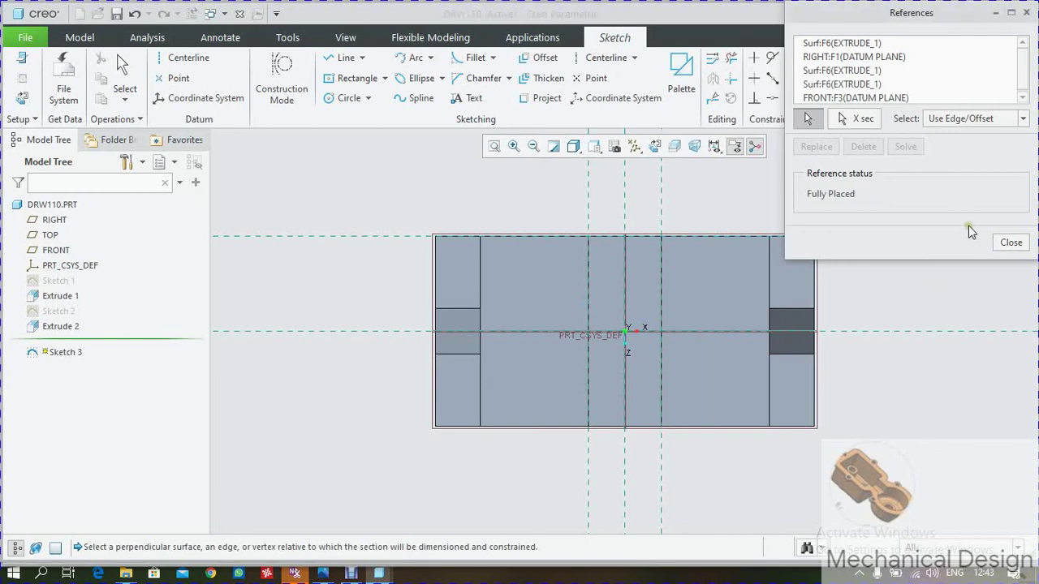
{"action": "left_click", "coordinate": [1011, 243]}
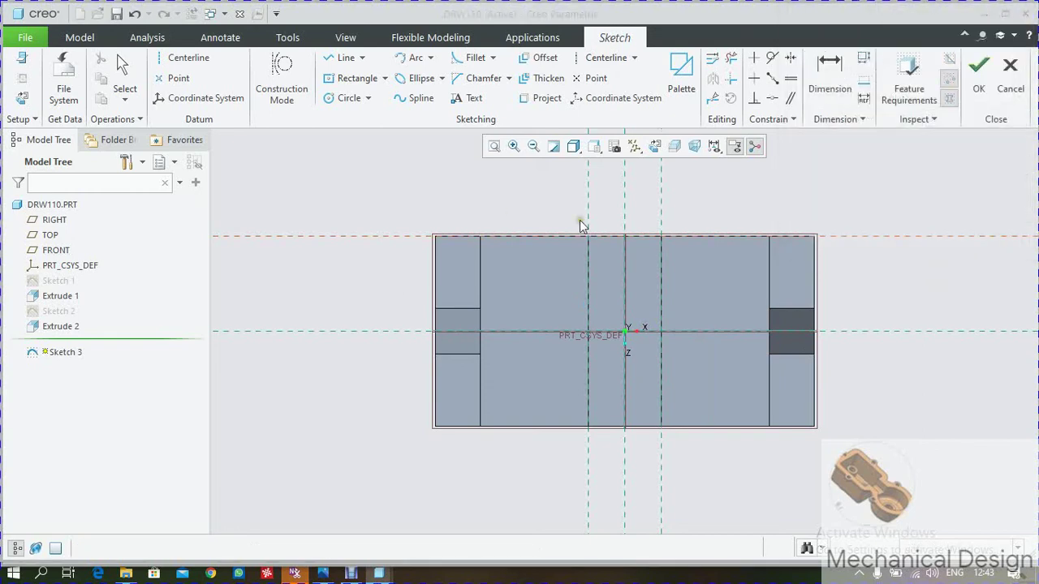
Step: Draw a circle at the sketch origin, dimension its diameter to 75, and finish the sketch
{"action": "left_click", "coordinate": [349, 98]}
{"action": "left_click", "coordinate": [623, 333]}
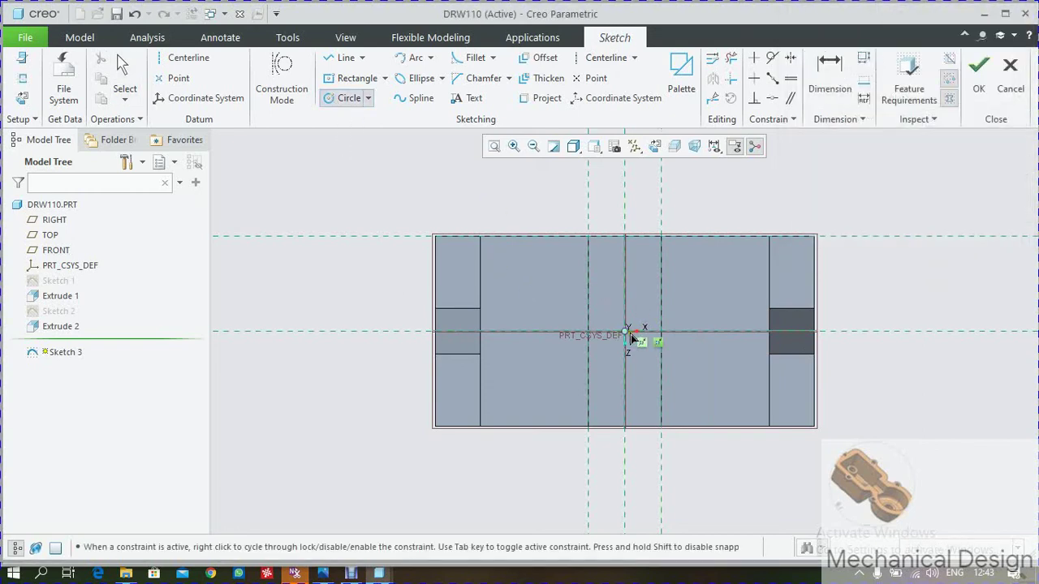
{"action": "left_click", "coordinate": [595, 289]}
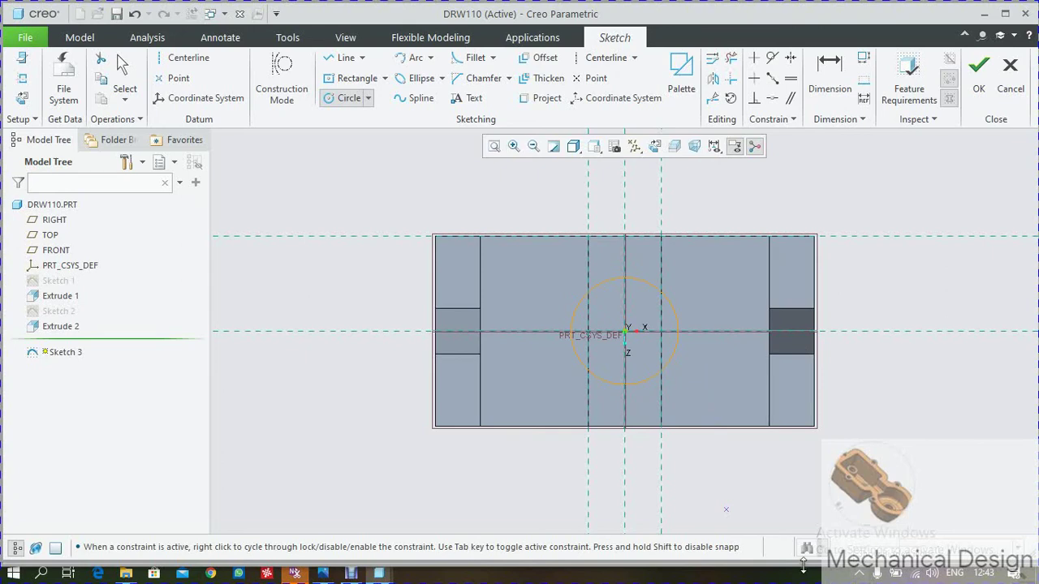
{"action": "left_click", "coordinate": [355, 573]}
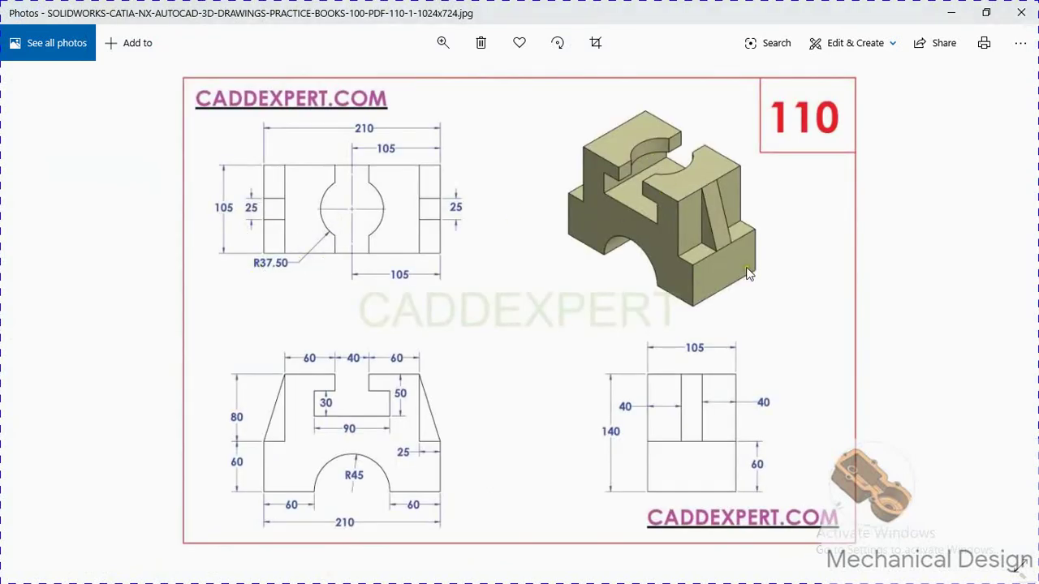
{"action": "left_click", "coordinate": [957, 16]}
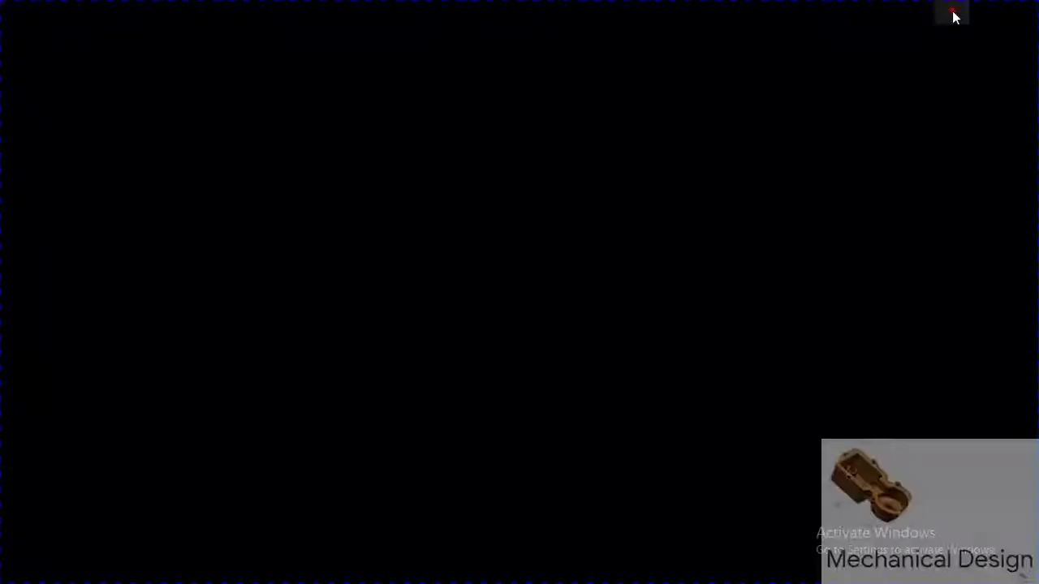
{"action": "left_click", "coordinate": [626, 280]}
{"action": "left_click", "coordinate": [819, 85]}
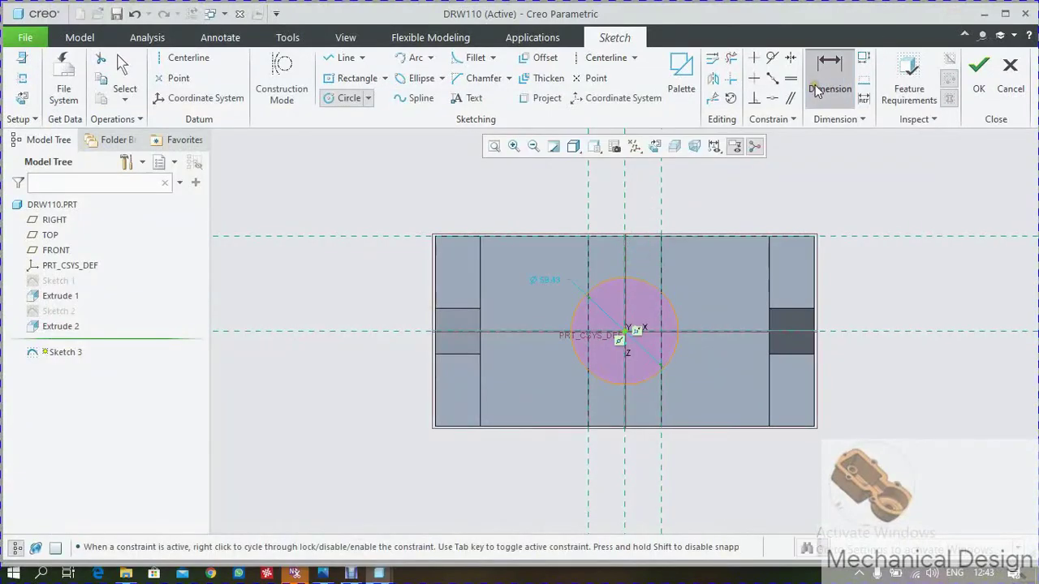
{"action": "double_click", "coordinate": [589, 292]}
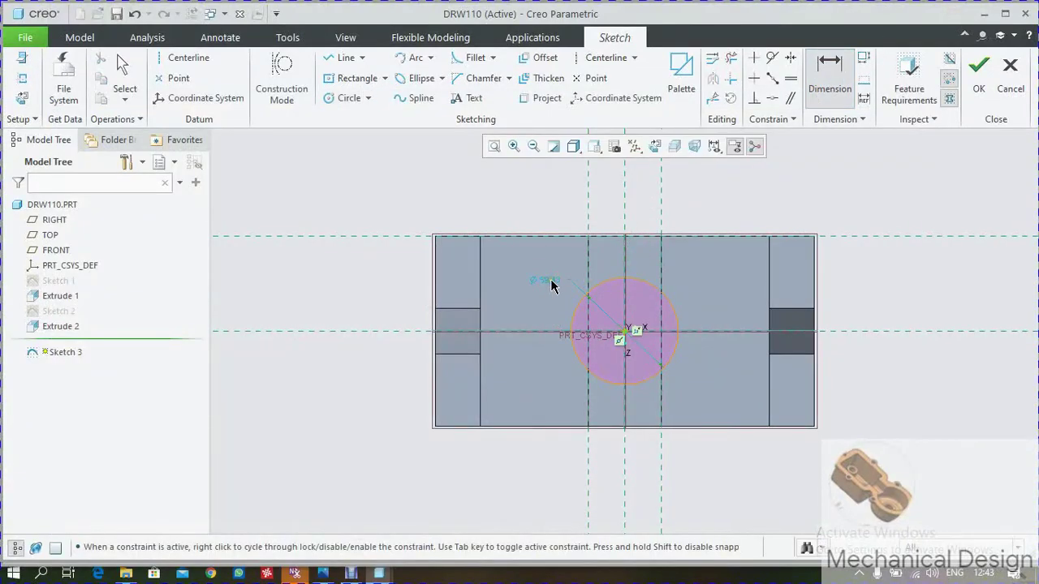
{"action": "middle_click", "coordinate": [571, 283]}
{"action": "type", "text": "37.5*2"}
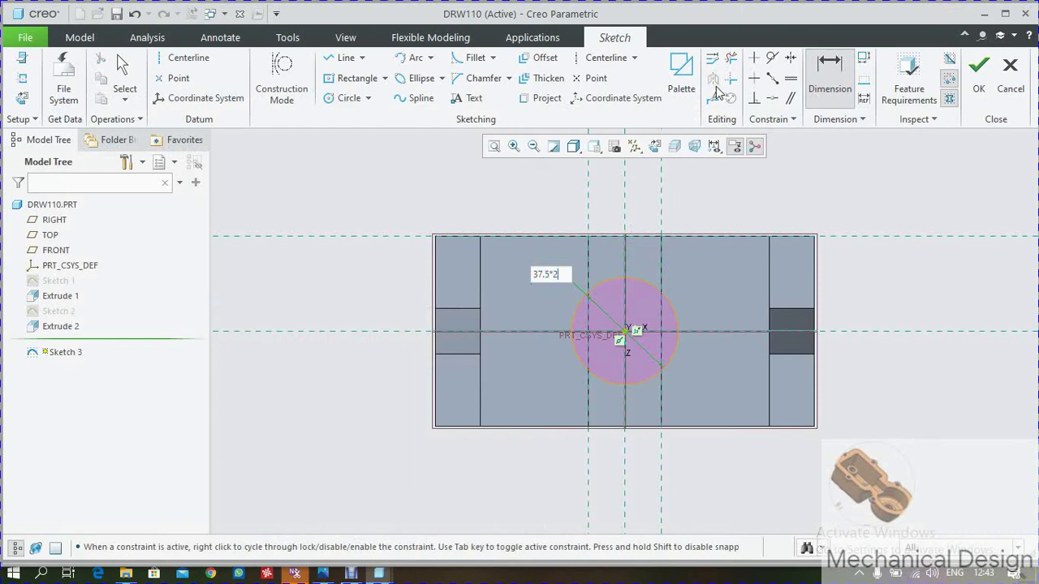
{"action": "key", "text": "Return"}
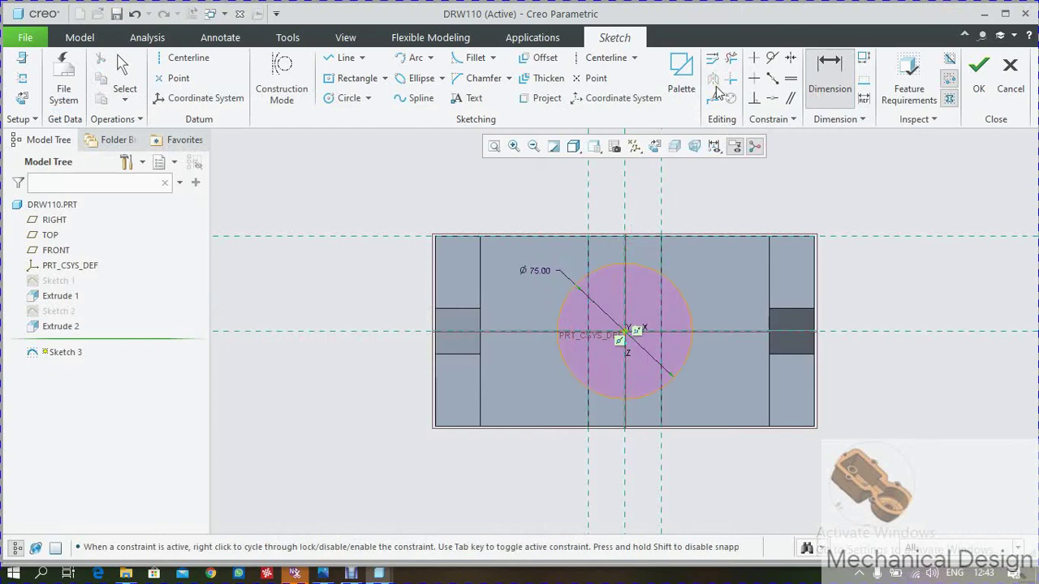
{"action": "left_click", "coordinate": [979, 77]}
Step: Extrude the circle sketch 26 deep with Remove Material to cut the block top
{"action": "left_click", "coordinate": [415, 78]}
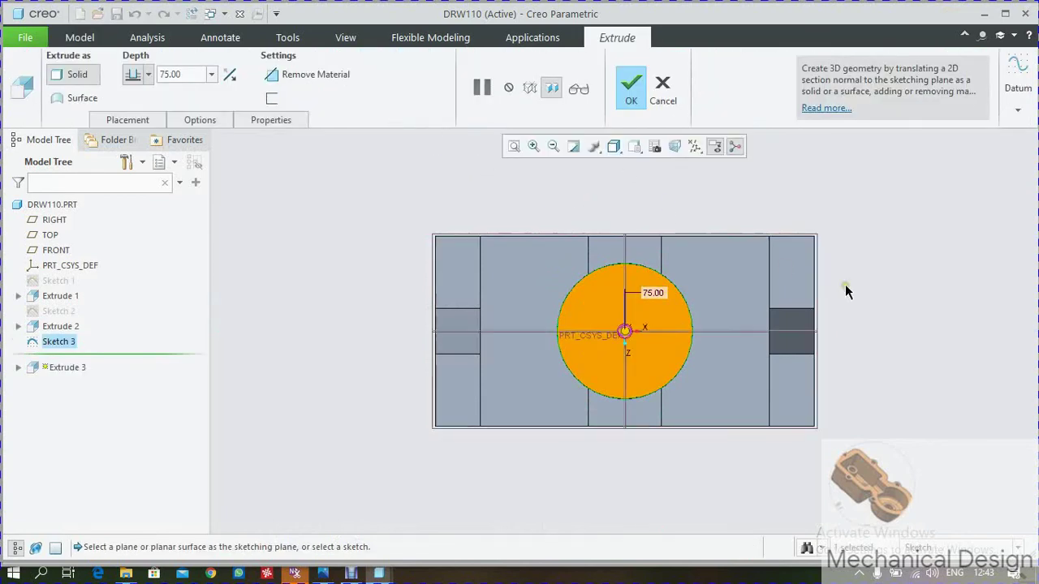
{"action": "mouse_move", "coordinate": [859, 416]}
{"action": "middle_mouse_down"}
{"action": "mouse_move", "coordinate": [858, 365]}
{"action": "mouse_move", "coordinate": [820, 443]}
{"action": "mouse_move", "coordinate": [808, 406]}
{"action": "middle_mouse_up"}
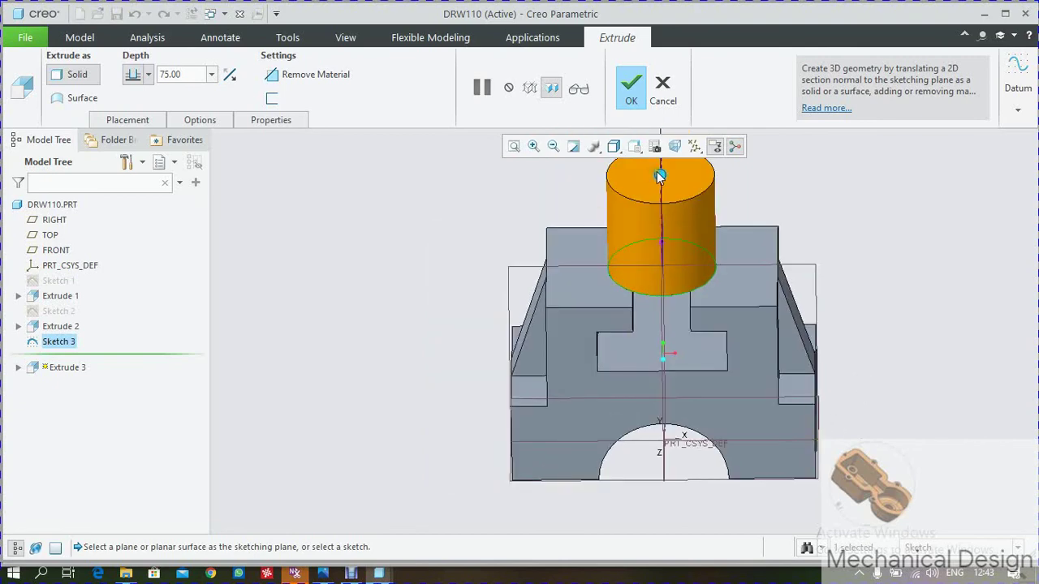
{"action": "left_click_drag", "start_coordinate": [659, 177], "coordinate": [660, 302]}
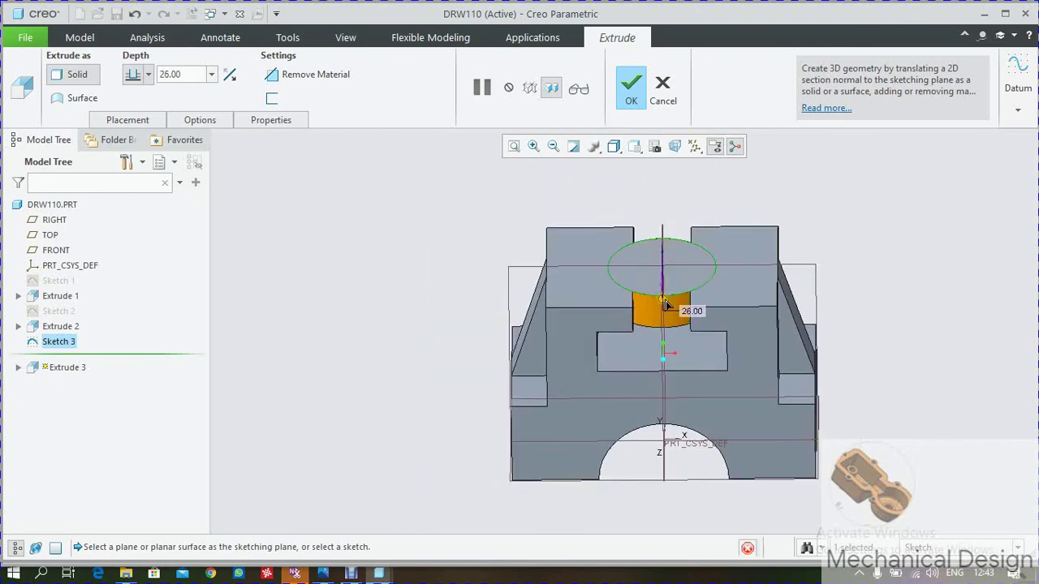
{"action": "left_click", "coordinate": [299, 78]}
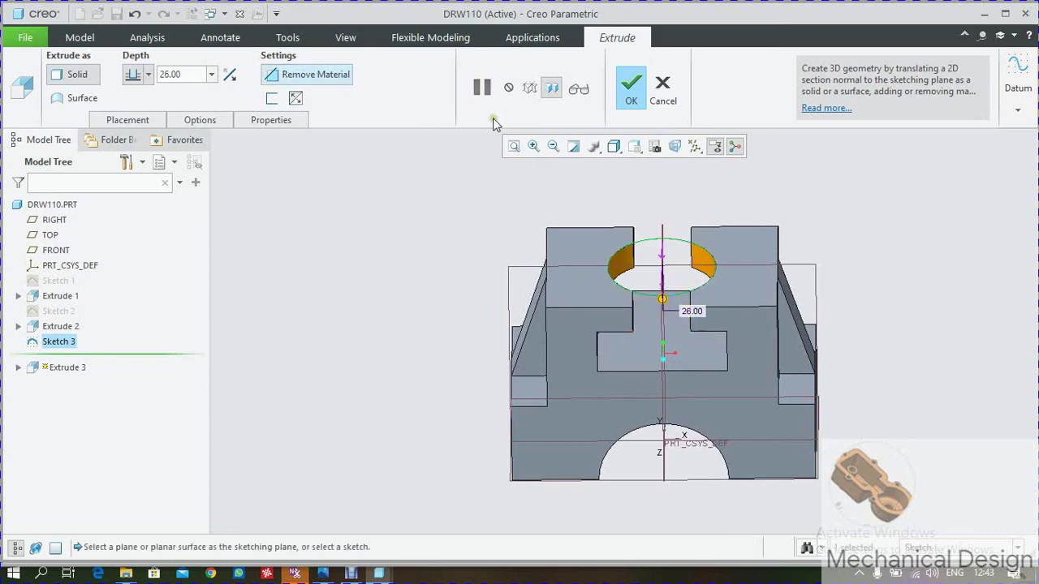
{"action": "left_click", "coordinate": [632, 87]}
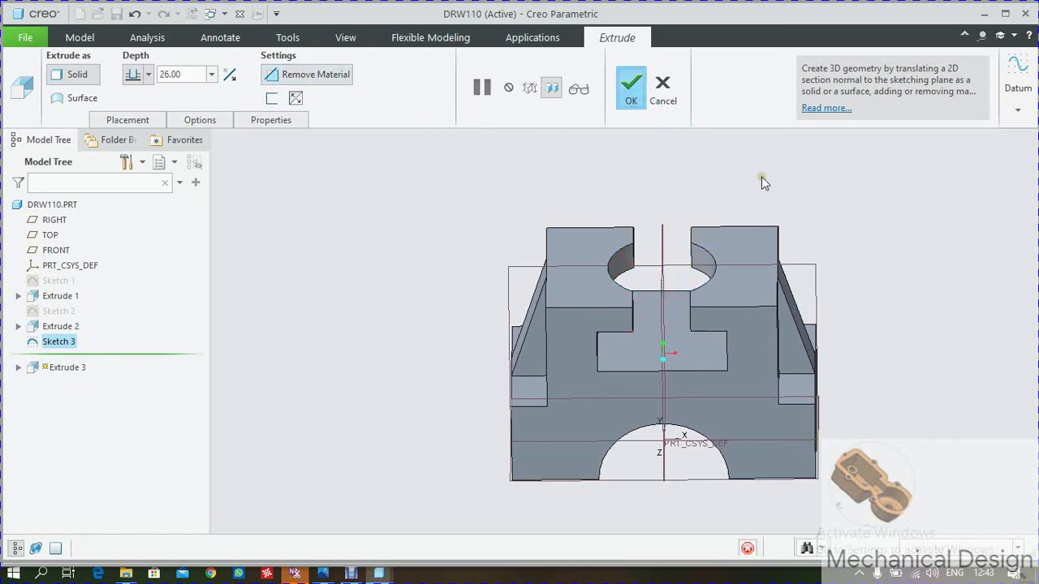
Step: Return the model to standard orientation and compare it against the reference drawing
{"action": "left_click", "coordinate": [351, 38]}
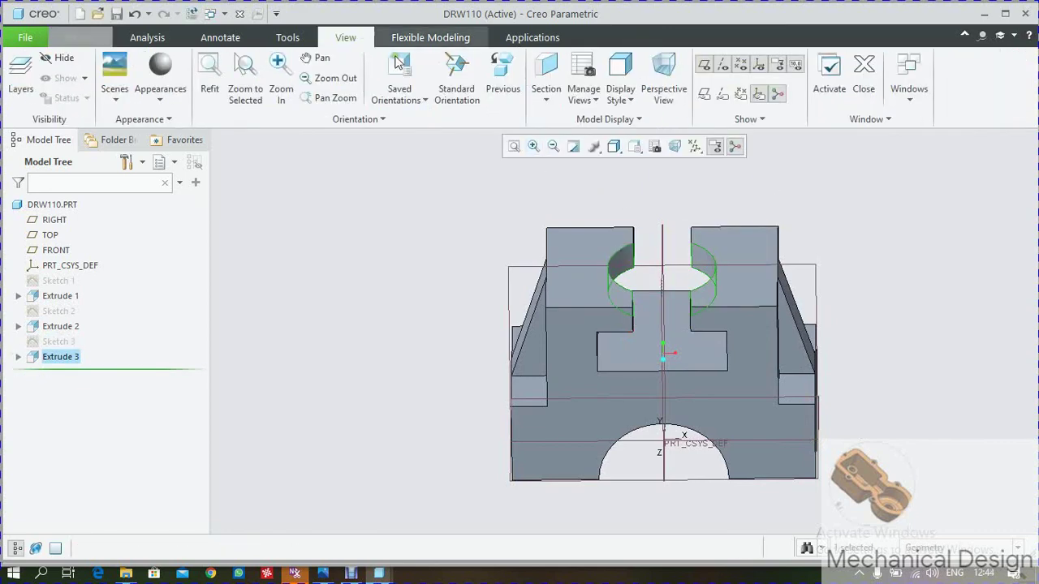
{"action": "left_click", "coordinate": [459, 77]}
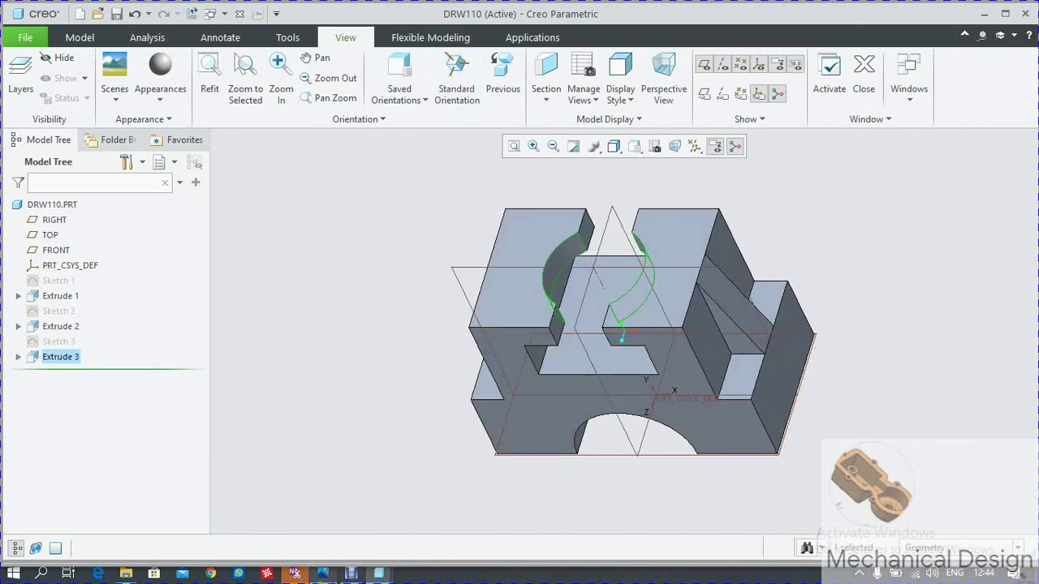
{"action": "left_click", "coordinate": [322, 574]}
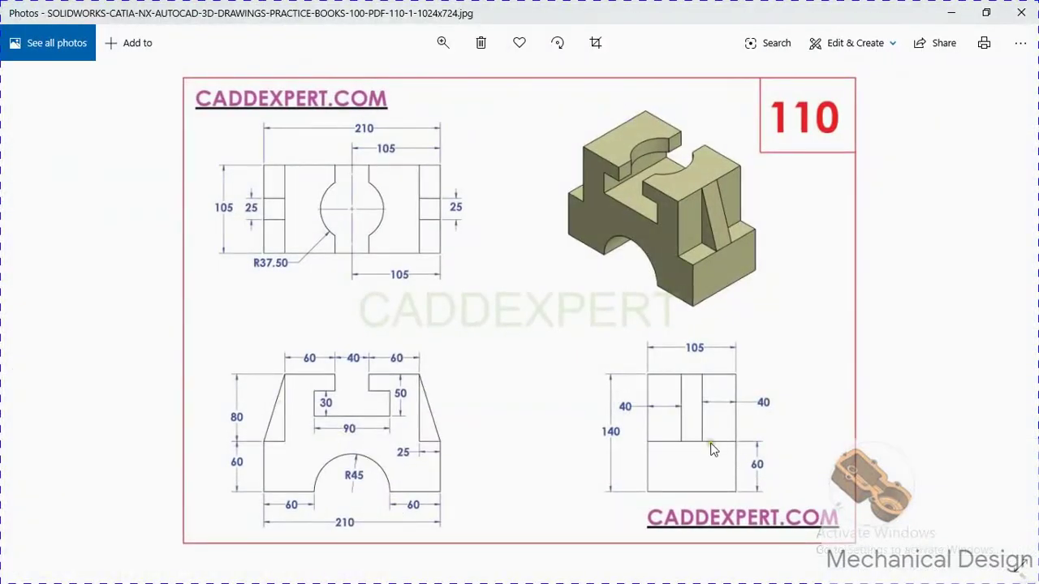
{"action": "left_click", "coordinate": [952, 16]}
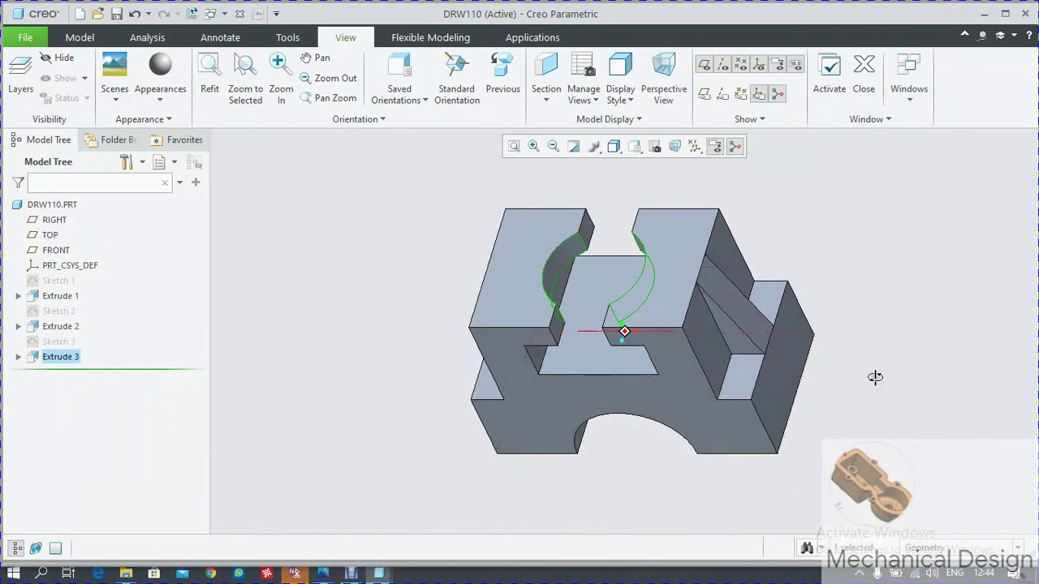
{"action": "mouse_move", "coordinate": [875, 377]}
{"action": "middle_mouse_down"}
{"action": "mouse_move", "coordinate": [835, 430]}
{"action": "mouse_move", "coordinate": [892, 366]}
{"action": "middle_mouse_up"}
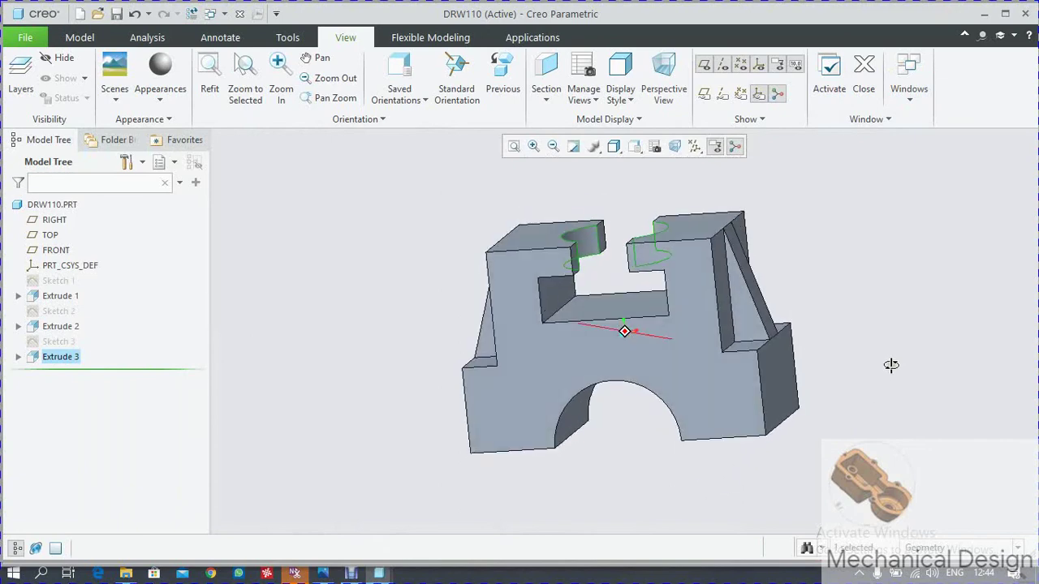
{"action": "left_click", "coordinate": [227, 260]}
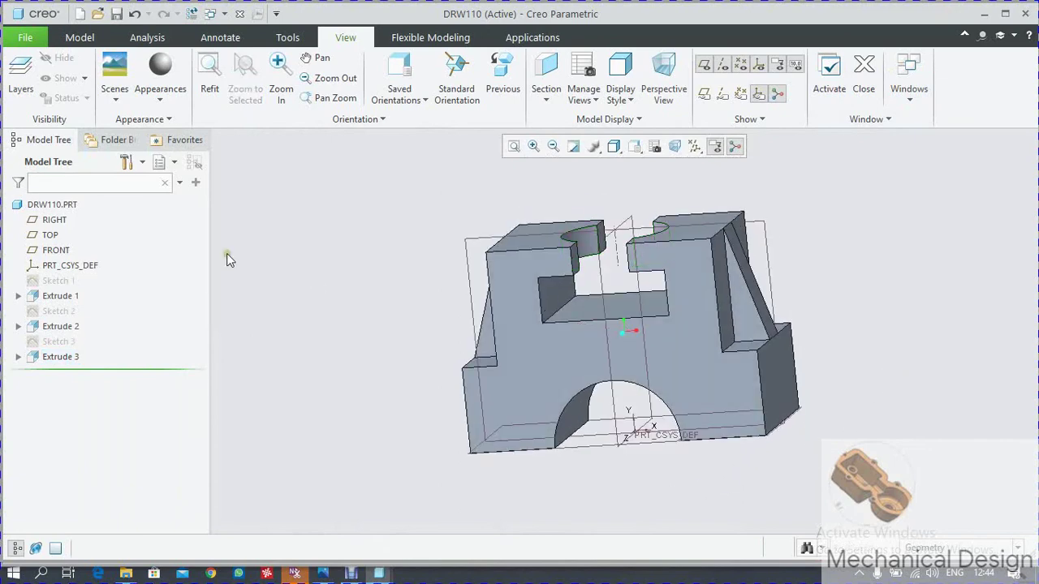
Step: Switch the display to Hidden Line and view the part from BACK, checking the reference drawing
{"action": "left_click", "coordinate": [625, 154]}
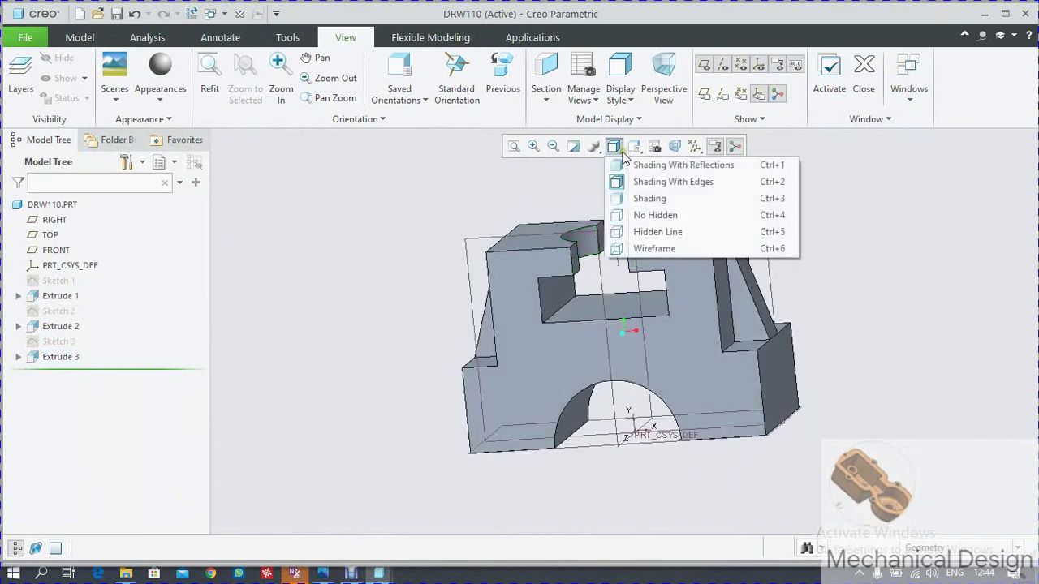
{"action": "left_click", "coordinate": [636, 214]}
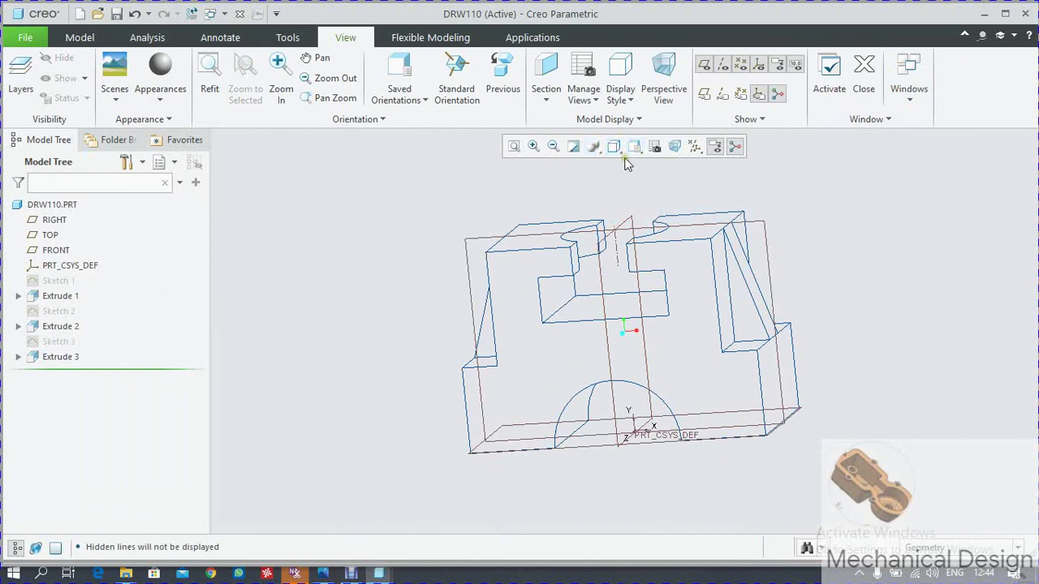
{"action": "left_click", "coordinate": [615, 157]}
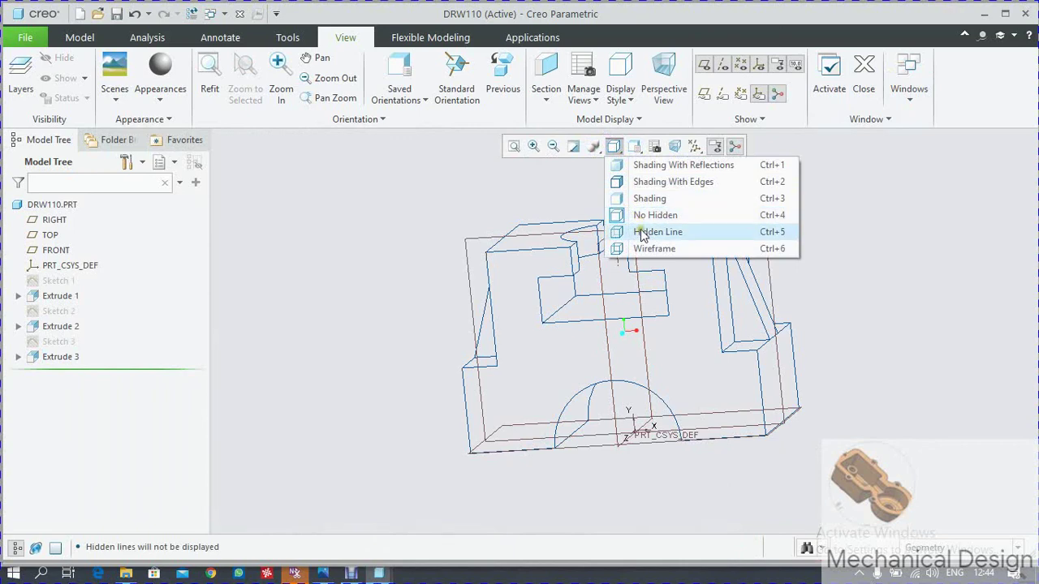
{"action": "left_click", "coordinate": [641, 232]}
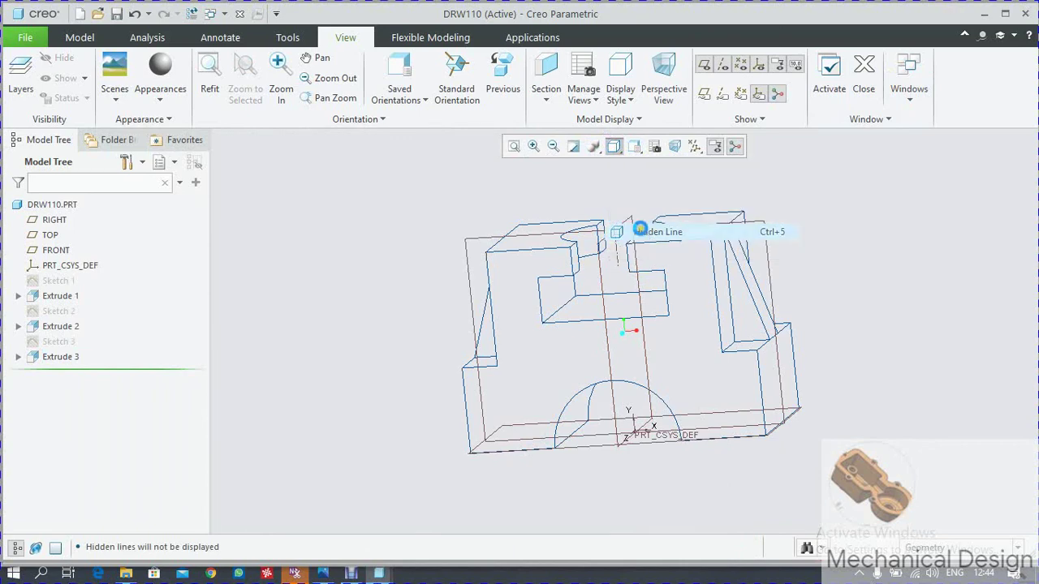
{"action": "left_click", "coordinate": [638, 150]}
{"action": "left_click", "coordinate": [659, 195]}
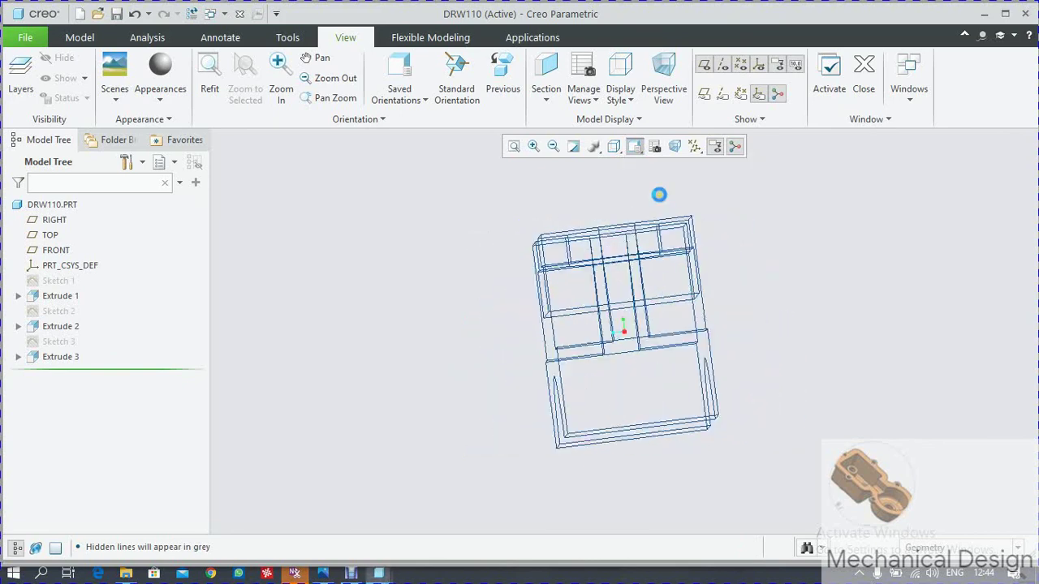
{"action": "left_click", "coordinate": [323, 573]}
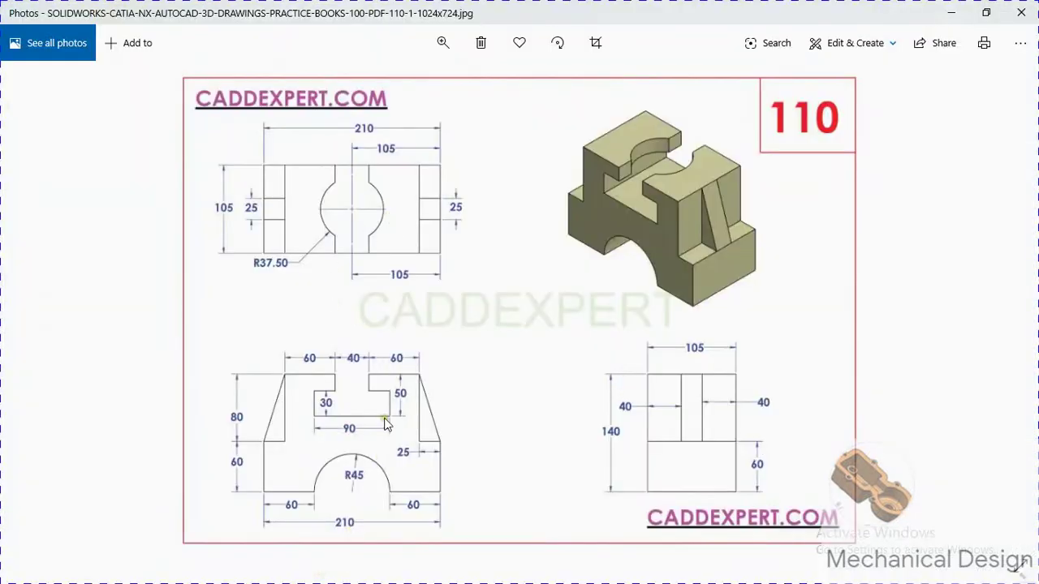
Step: View the part from the LEFT and then TOP saved orientations
{"action": "left_click", "coordinate": [952, 13]}
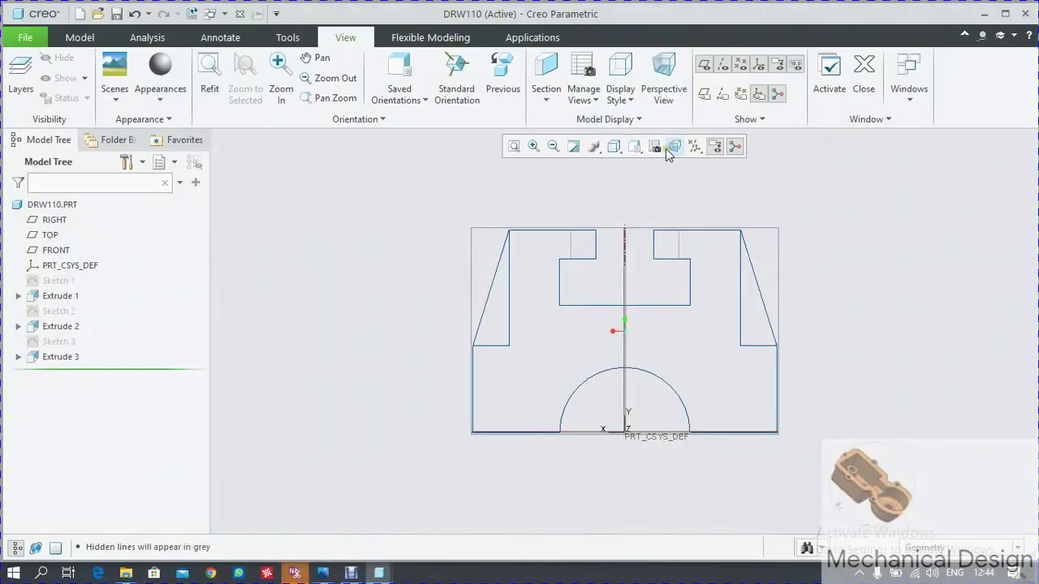
{"action": "left_click", "coordinate": [644, 150]}
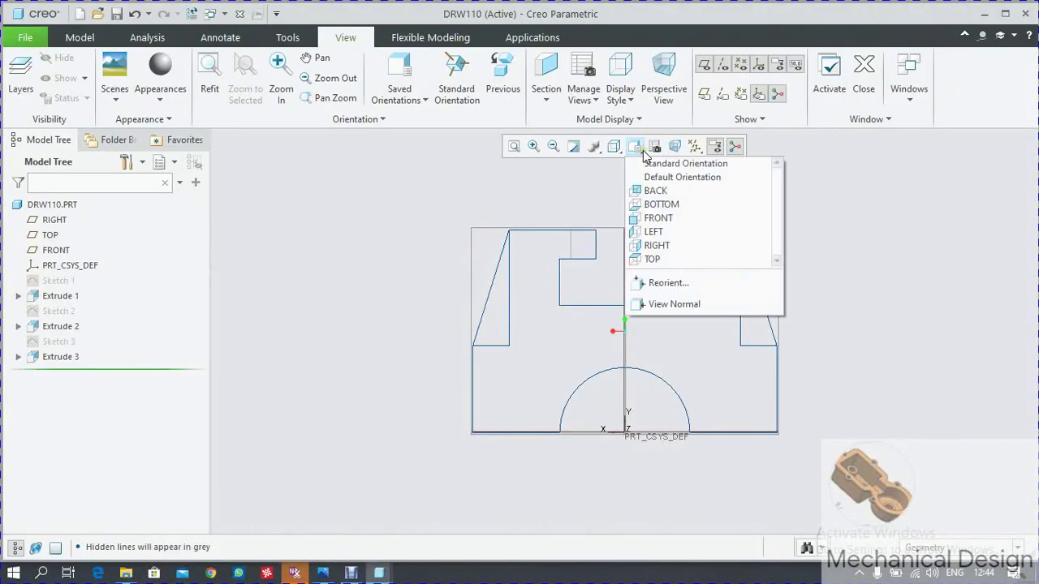
{"action": "left_click", "coordinate": [660, 218]}
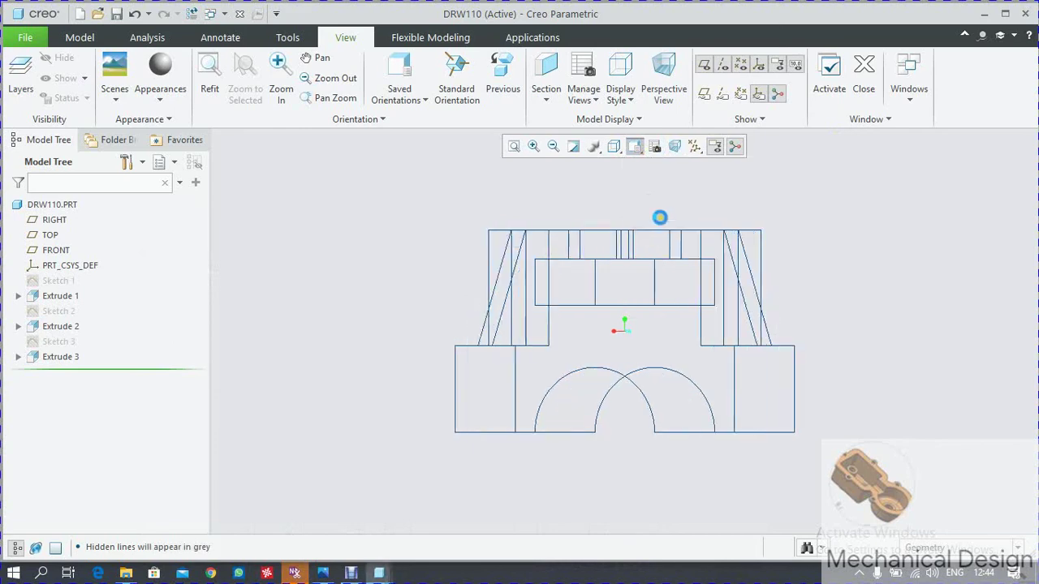
{"action": "left_click", "coordinate": [637, 150]}
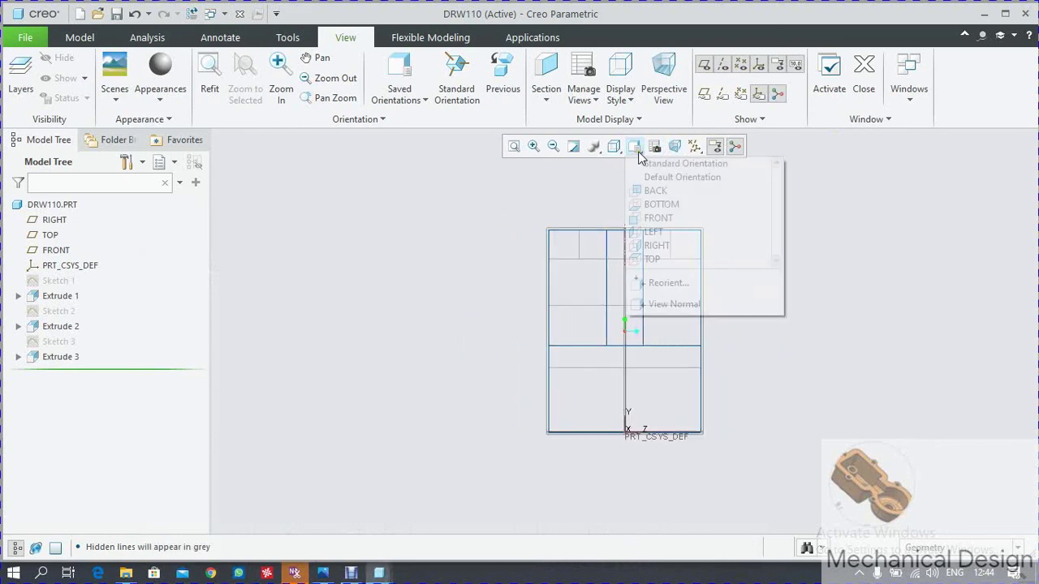
{"action": "left_click", "coordinate": [654, 259]}
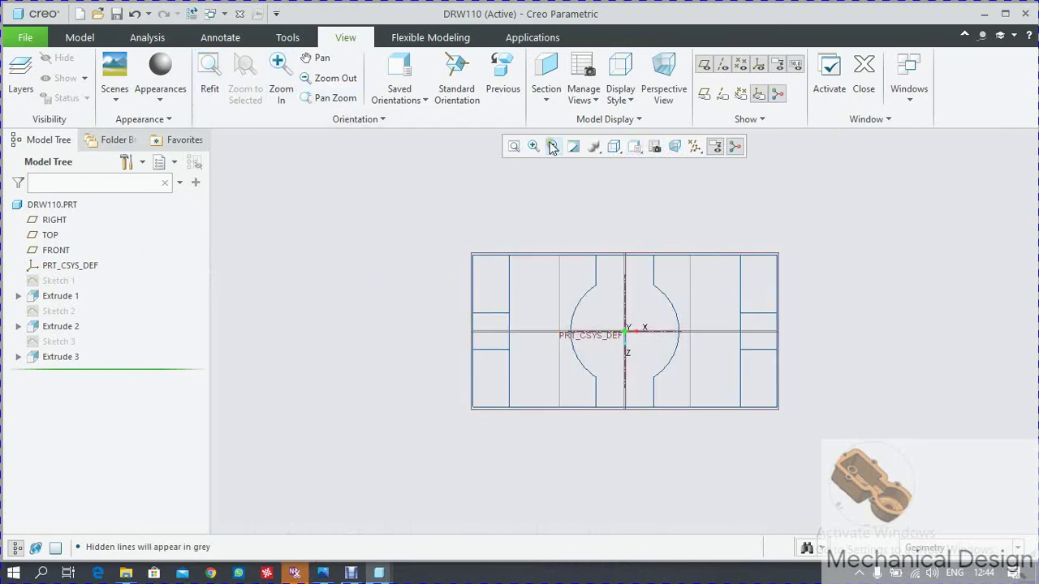
Step: Restore Shading With Edges display and the standard isometric orientation
{"action": "left_click", "coordinate": [619, 148]}
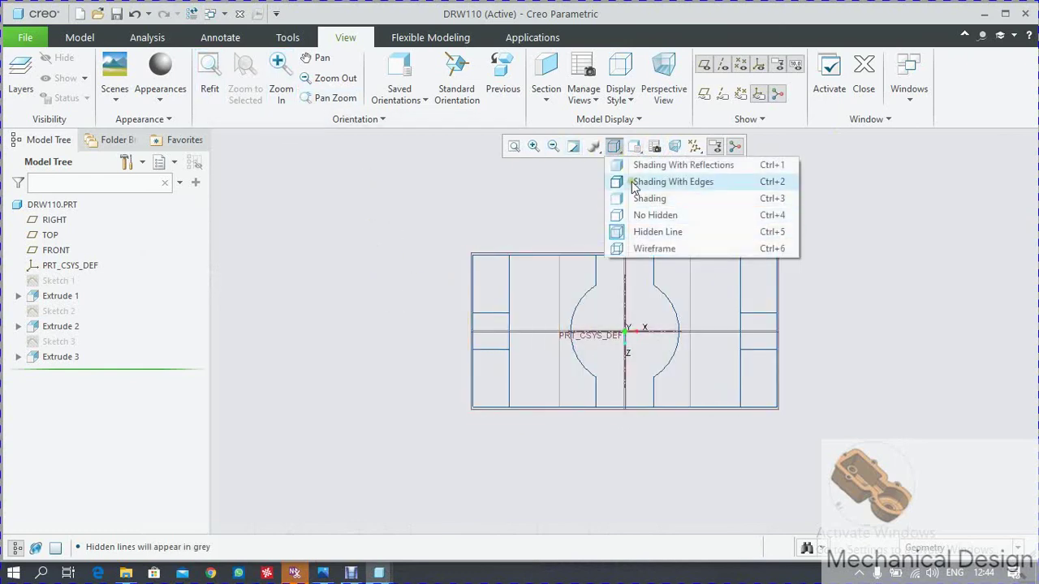
{"action": "left_click", "coordinate": [636, 183]}
{"action": "left_click", "coordinate": [458, 82]}
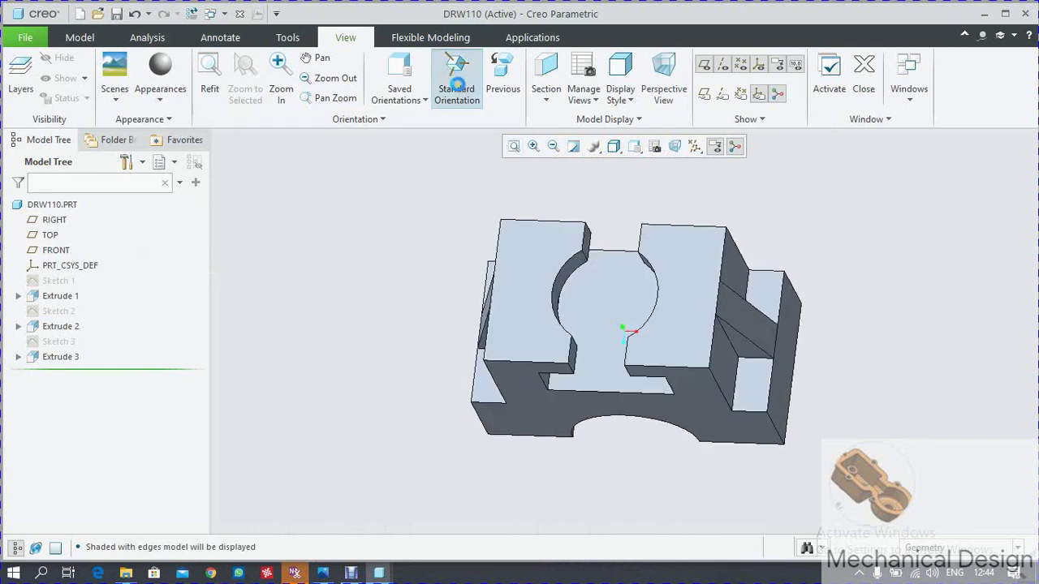
{"action": "left_click", "coordinate": [20, 39]}
Step: Save DRW110.PRT to disk
{"action": "left_click", "coordinate": [45, 119]}
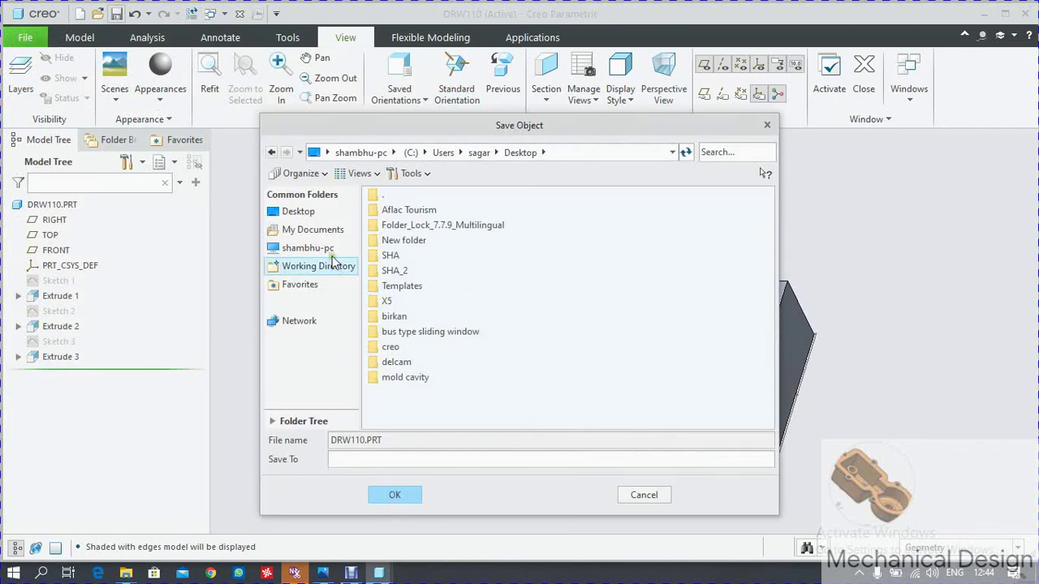
{"action": "left_click", "coordinate": [397, 495]}
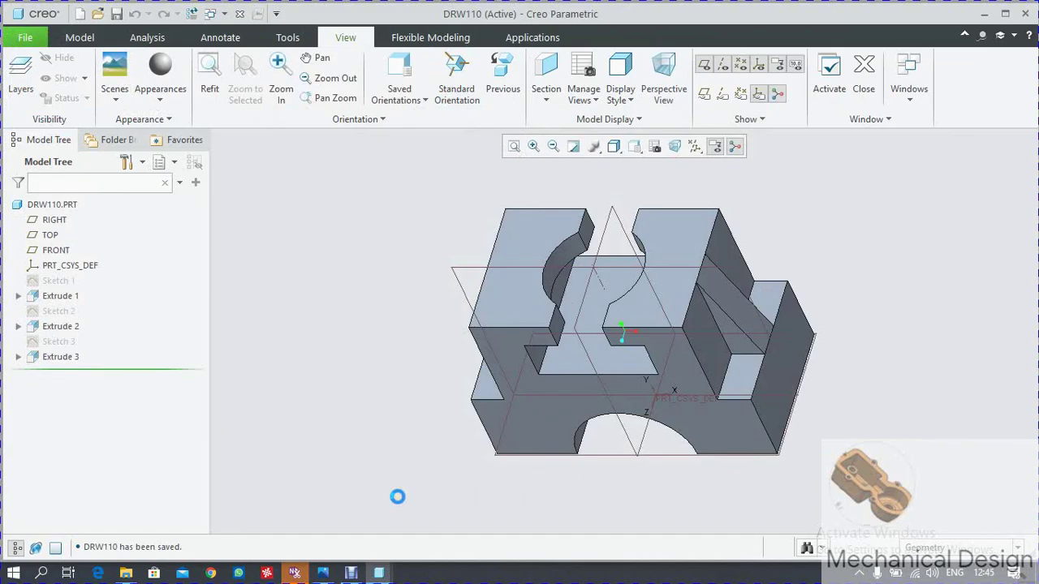